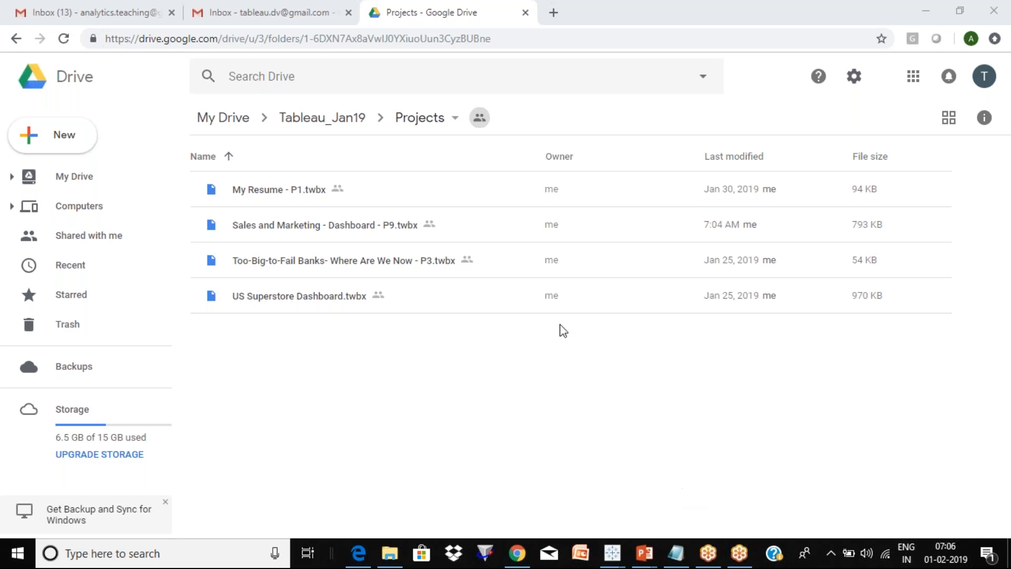
- Review the recorded training videos in the Tableau_Jan19 Recorded Sessions folder, including the 2019-01-31 session, and return to the parent folder
left_click(328, 119)
left_click(327, 119)
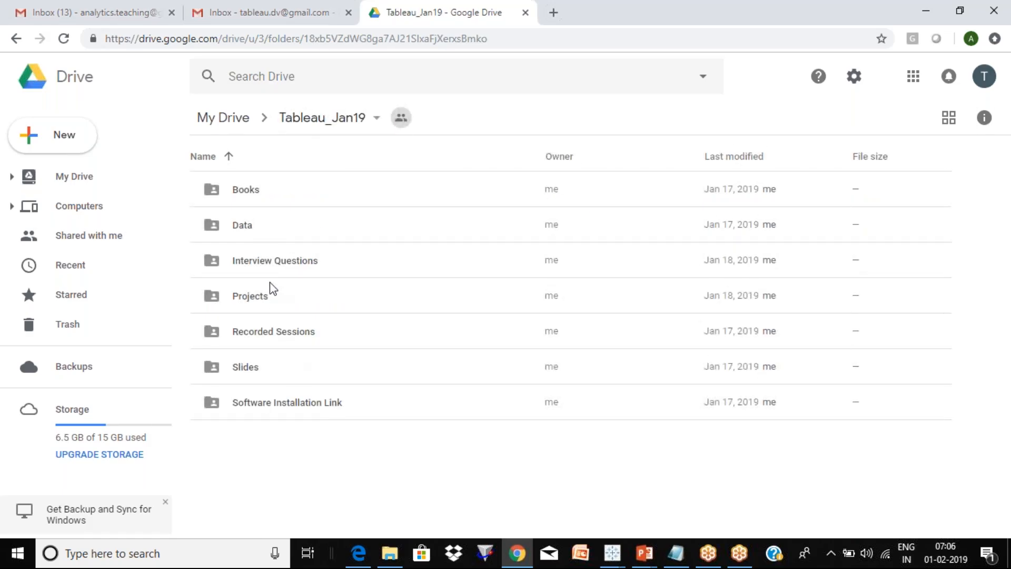
double_click(279, 332)
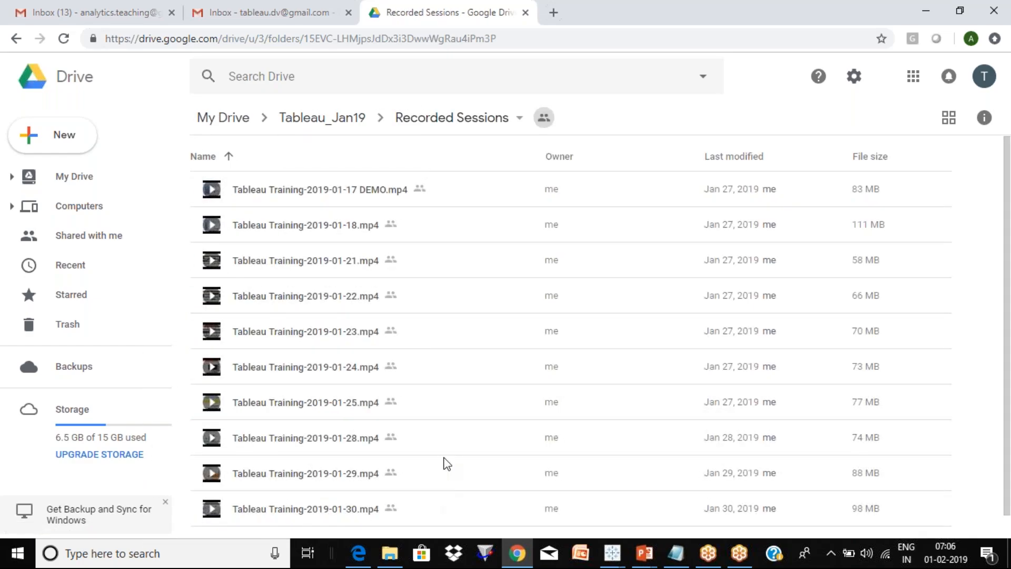
left_click(444, 440)
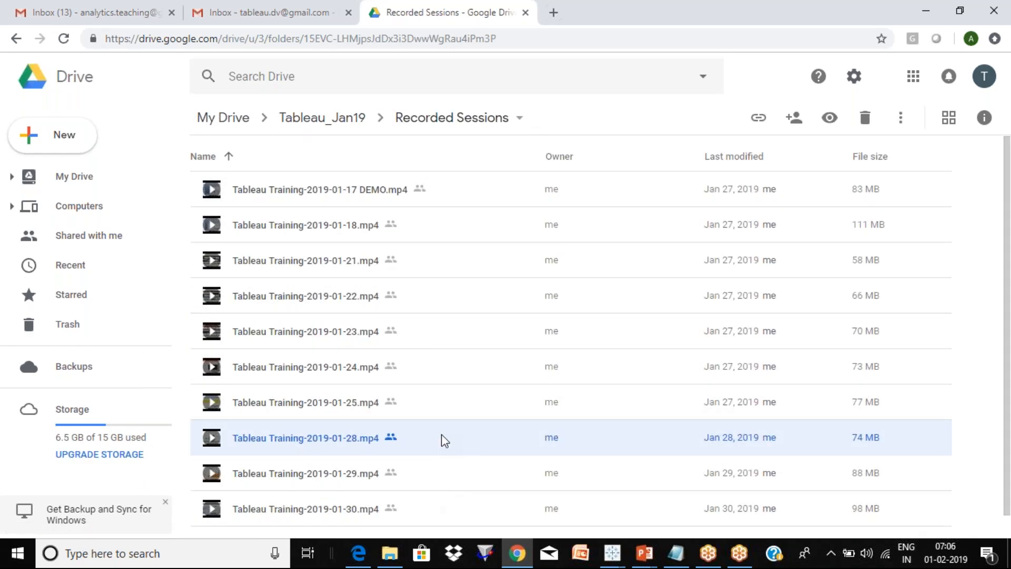
key("Down")
key("Down")
key("Down")
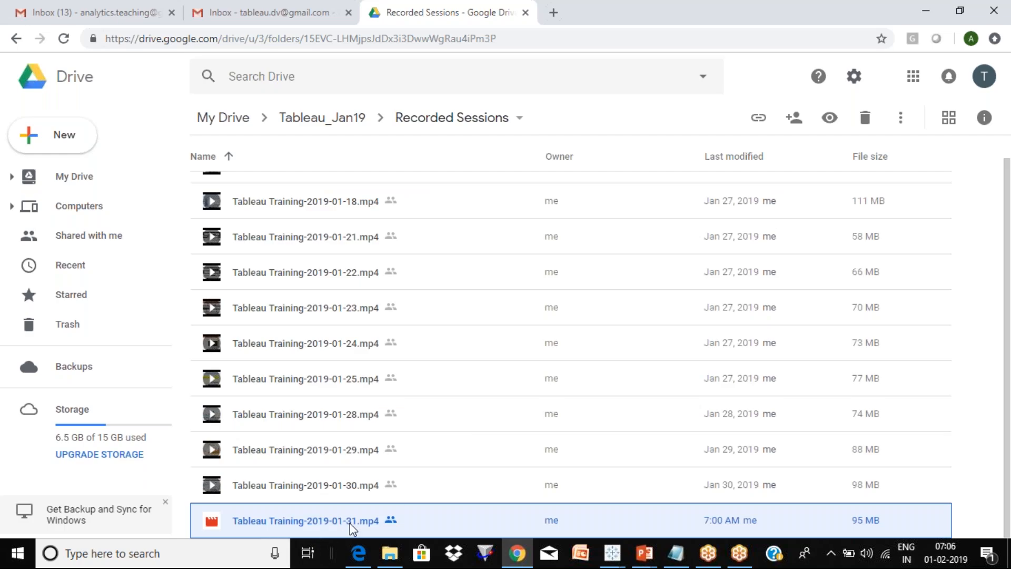
left_click(346, 120)
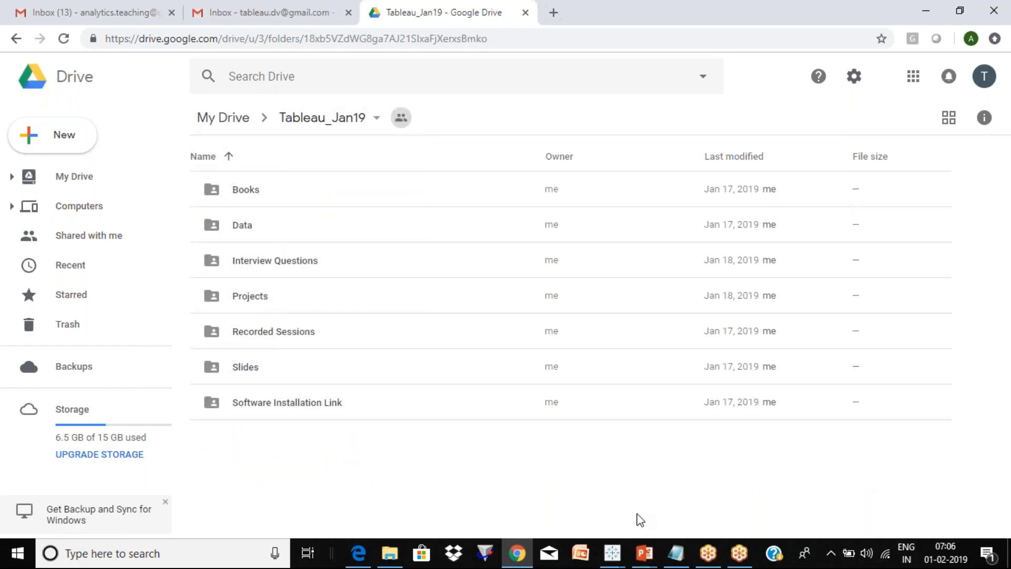
- Switch to the Book4 workbook in Tableau Public and build a text table of Order Quantity with Customer Segment on Rows
left_click(614, 553)
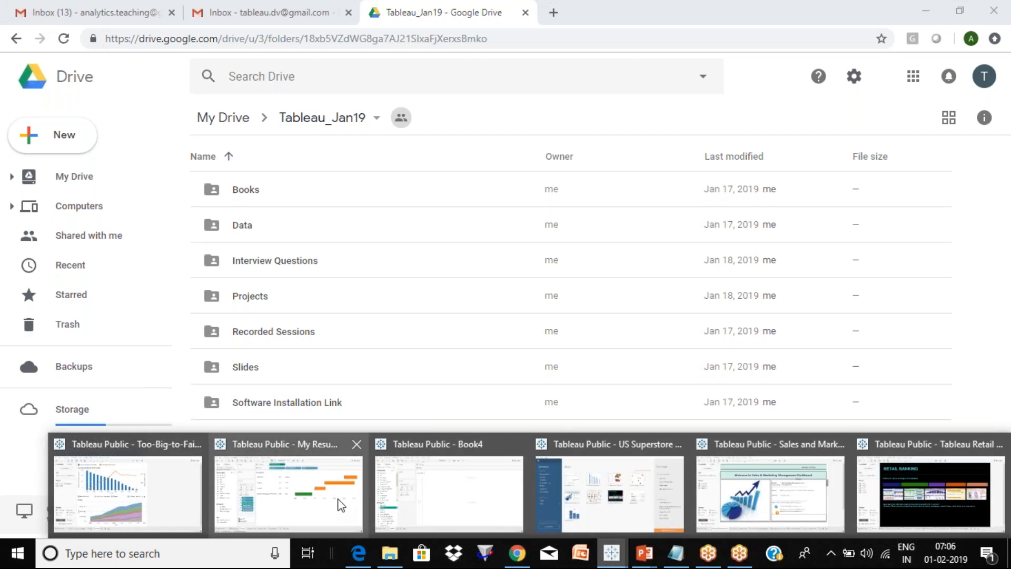
left_click(462, 499)
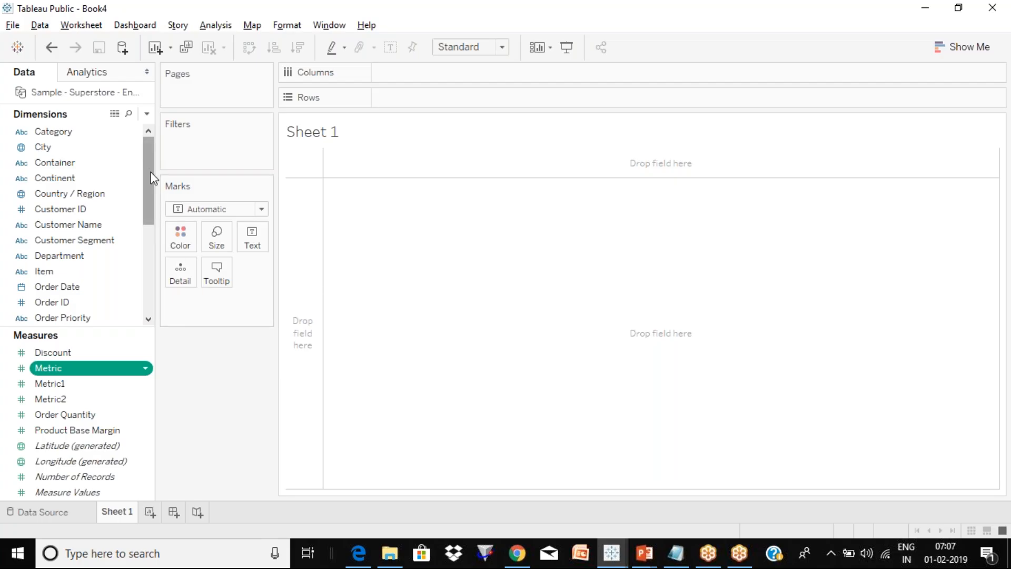
left_click_drag(151, 173, 152, 305)
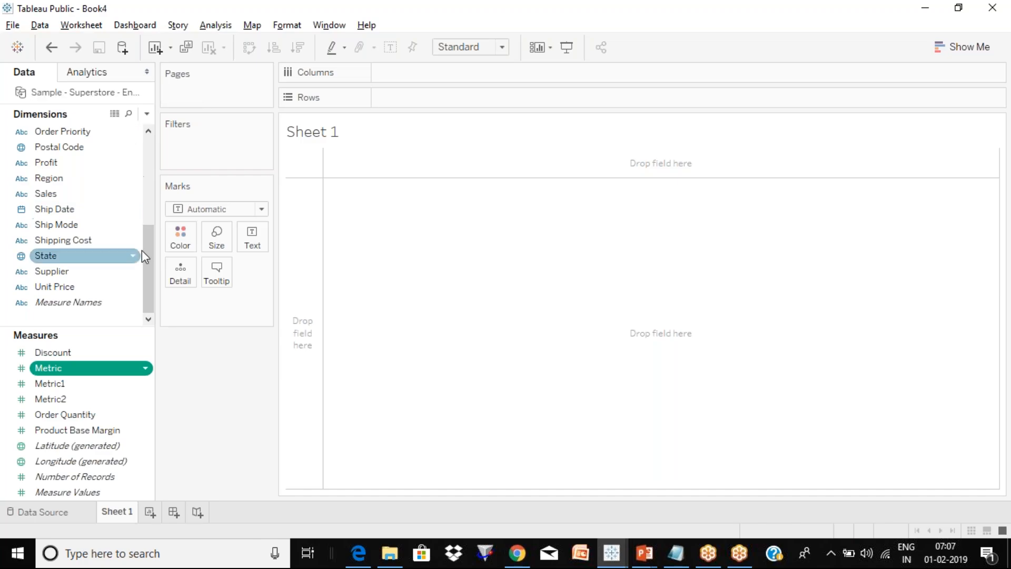
left_click_drag(151, 266, 148, 233)
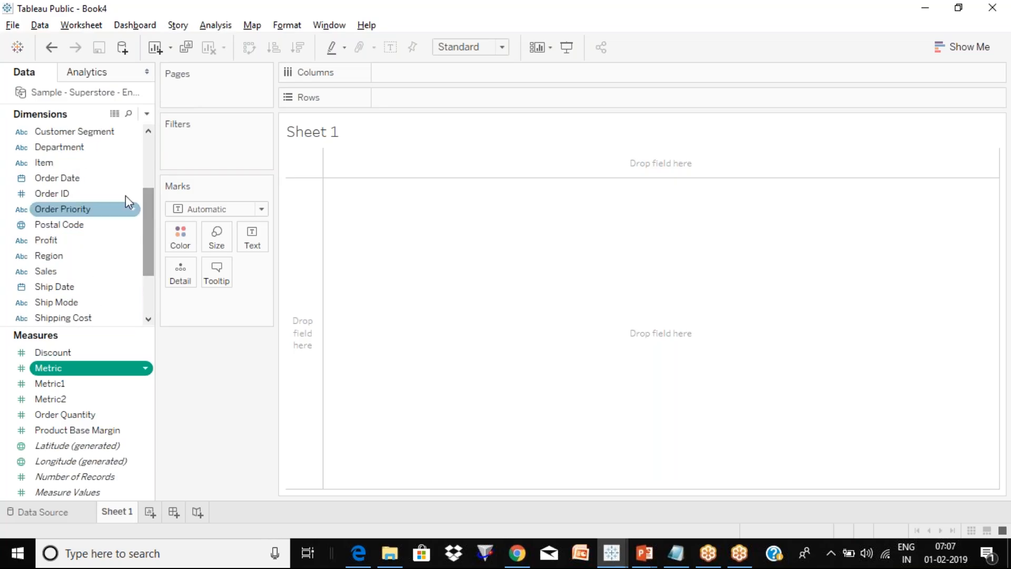
left_click(126, 133)
mouse_move(126, 134)
left_mouse_down()
mouse_move(445, 104)
mouse_move(380, 98)
left_mouse_up()
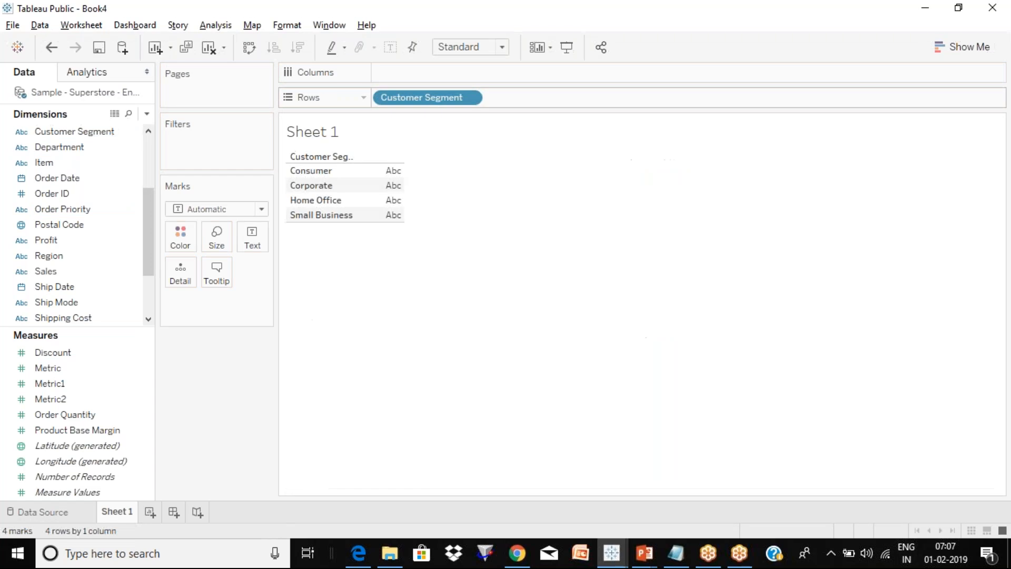
left_click(102, 415)
left_click_drag(102, 415, 259, 246)
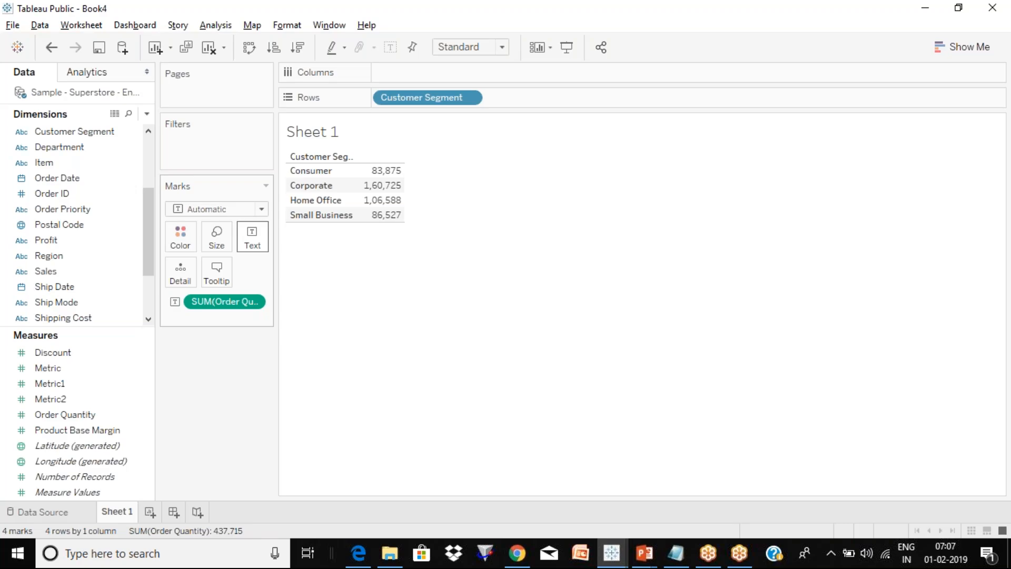
- Group the Corporate and Small Business customer segments together in the table
left_click_drag(288, 165, 334, 225)
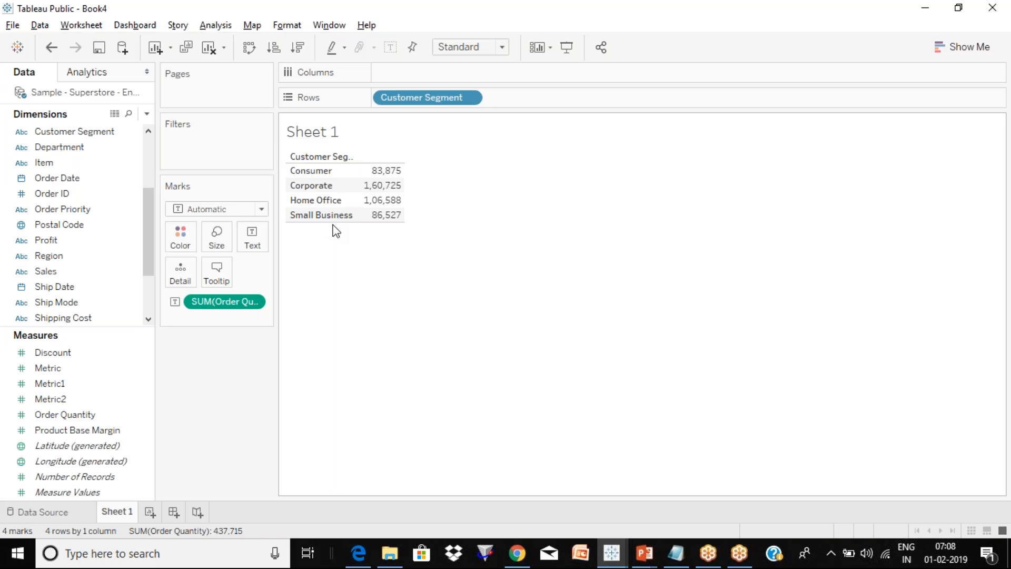
left_click(320, 187)
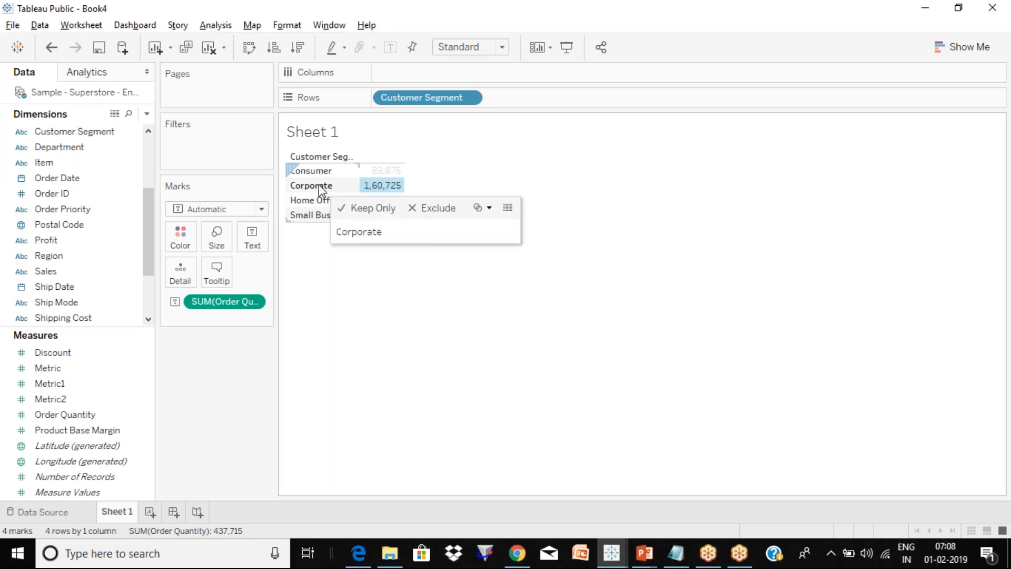
left_click(315, 215, "ctrl")
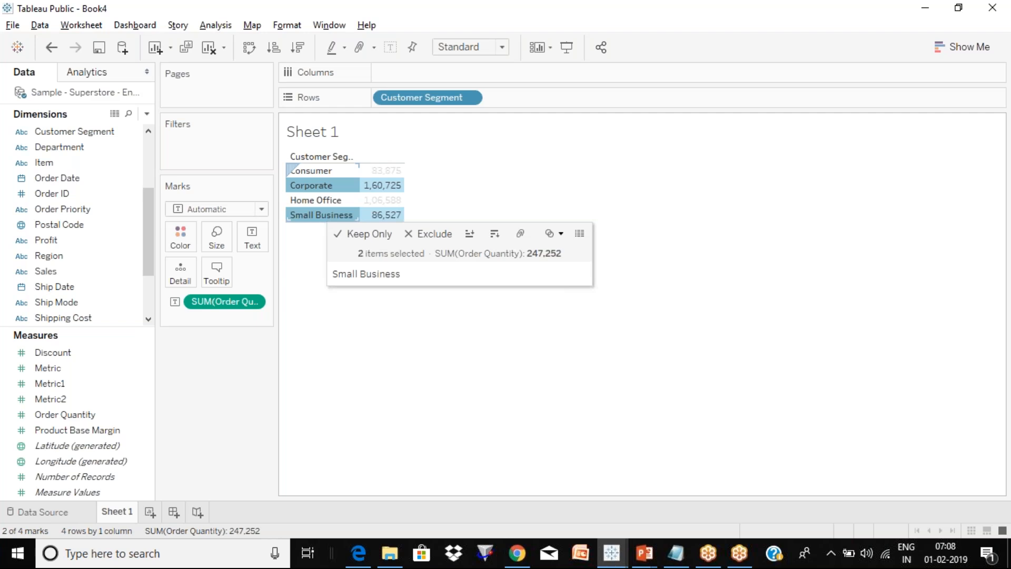
left_click(520, 233)
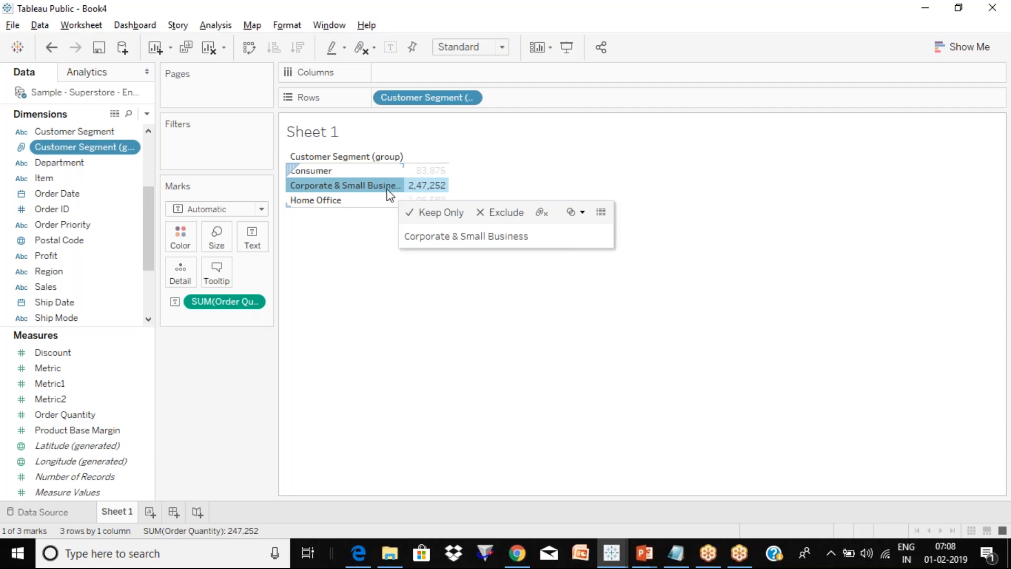
left_click(298, 287)
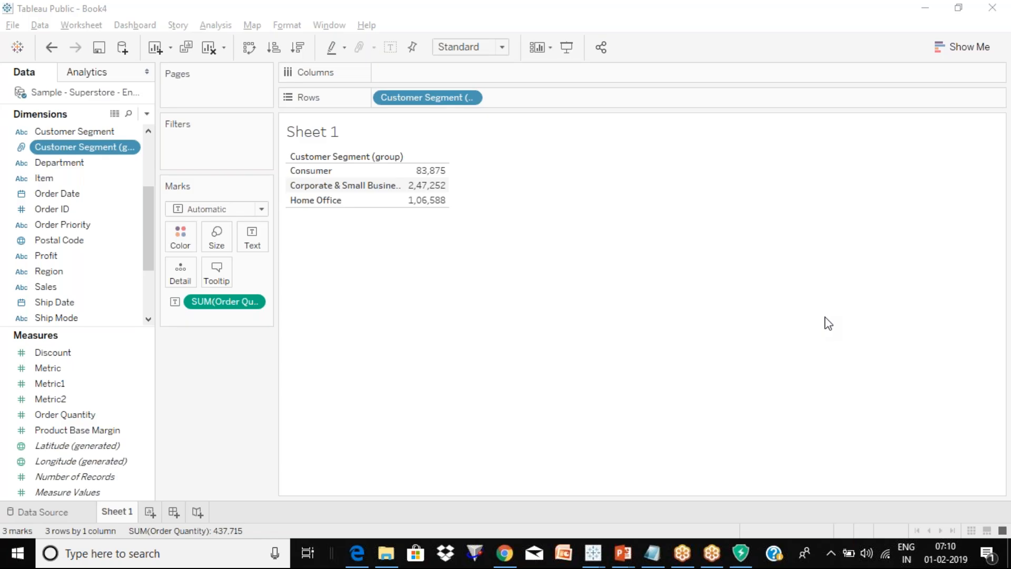
left_click(355, 191)
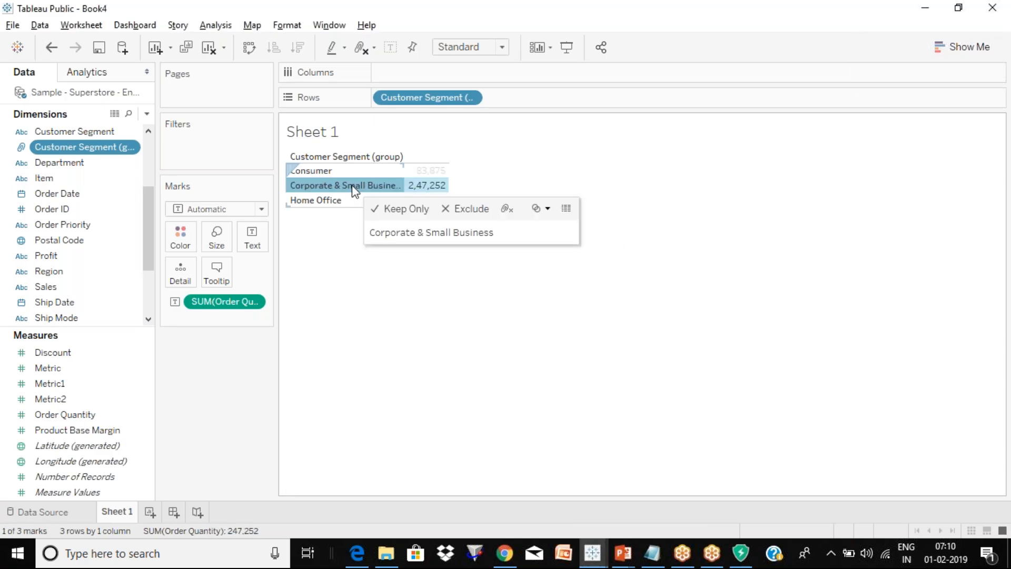
right_click(352, 187)
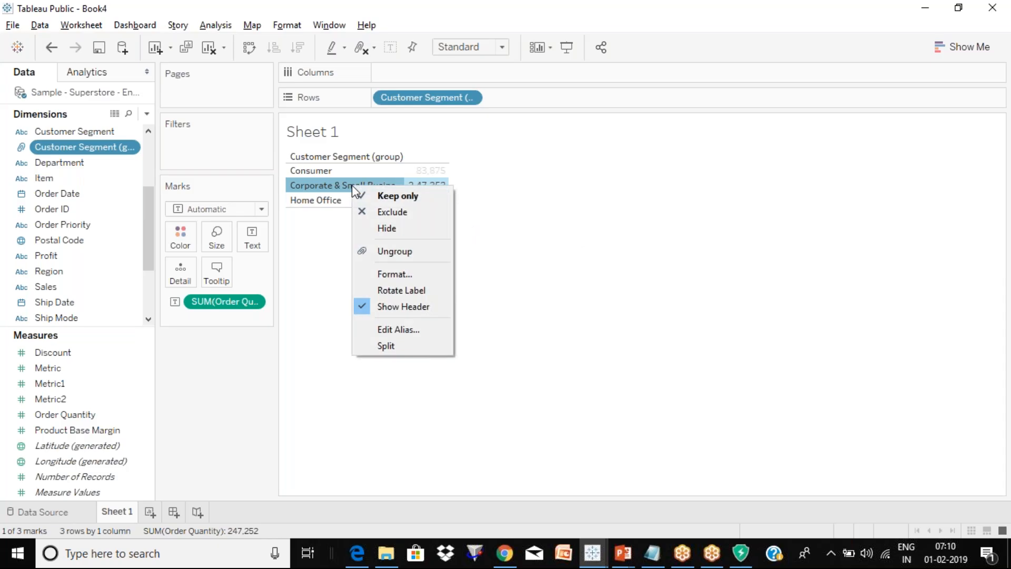
left_click(416, 330)
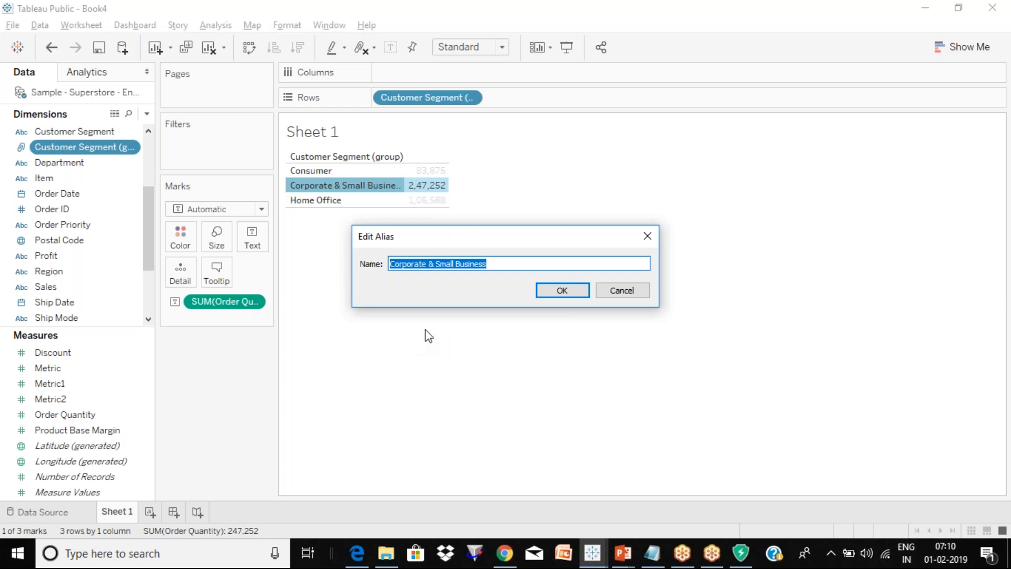
left_click(622, 292)
left_click(350, 247)
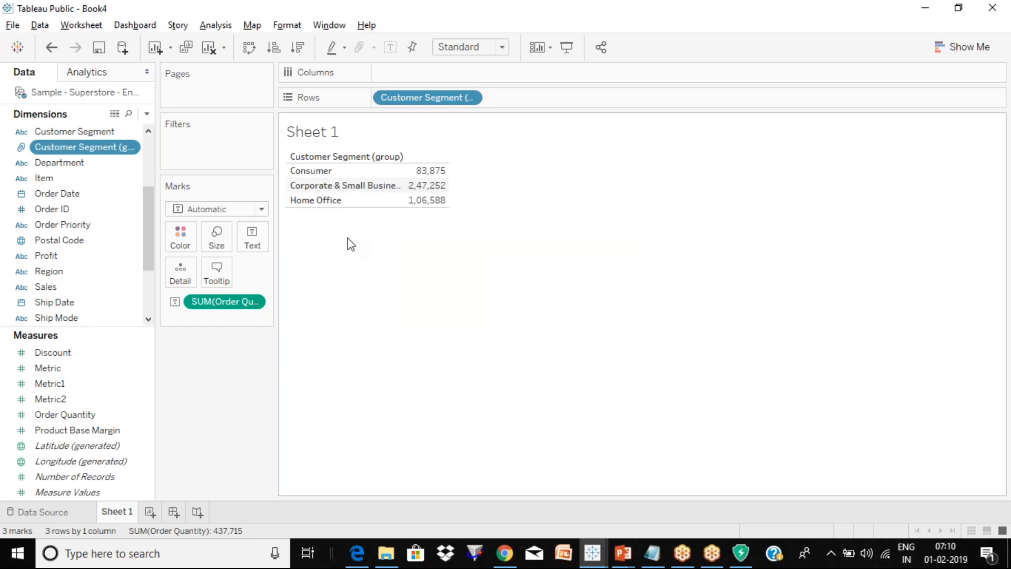
left_click(359, 188)
right_click(360, 188)
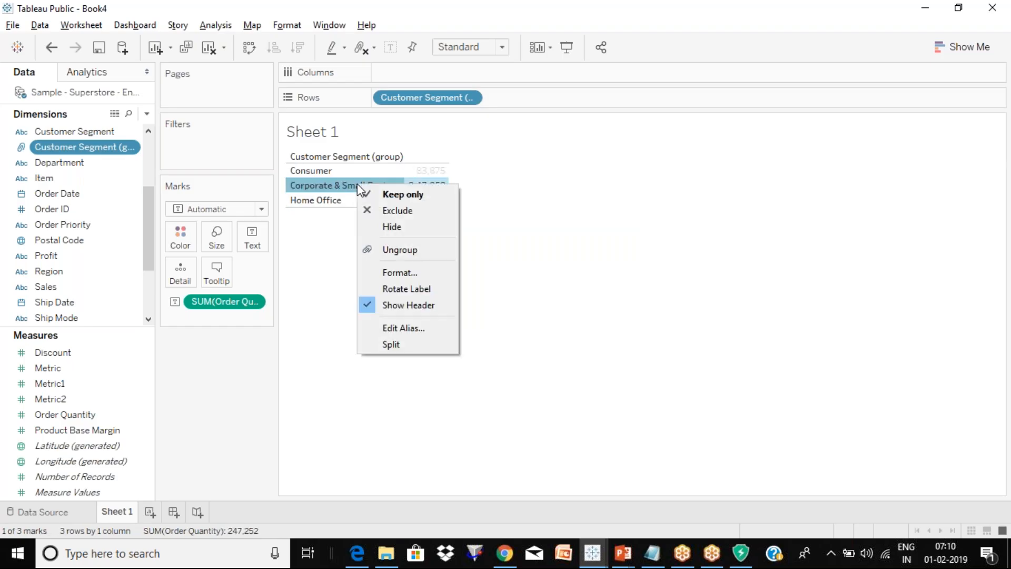
left_click(546, 210)
left_click(546, 209)
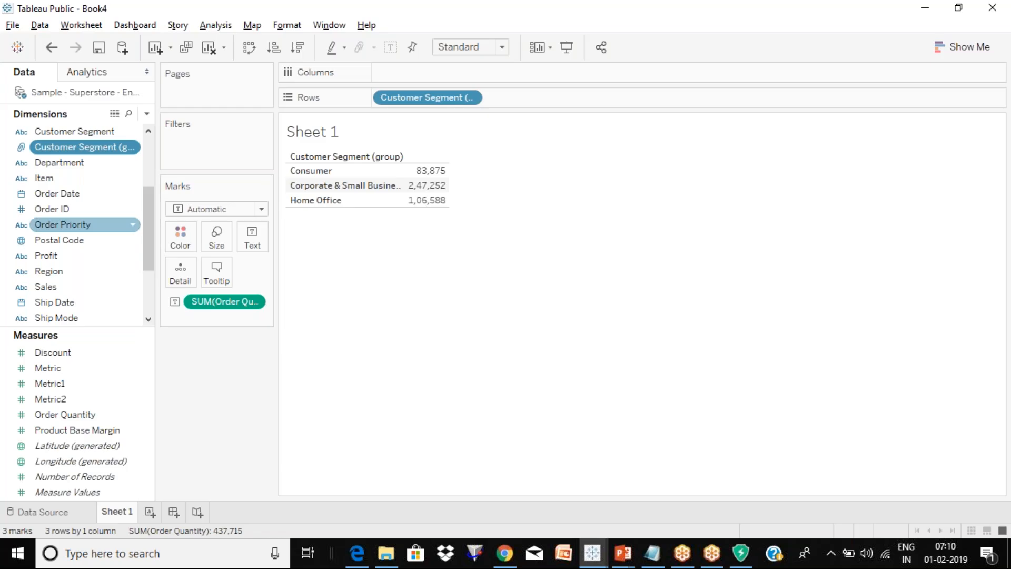
left_click(361, 186)
right_click(361, 187)
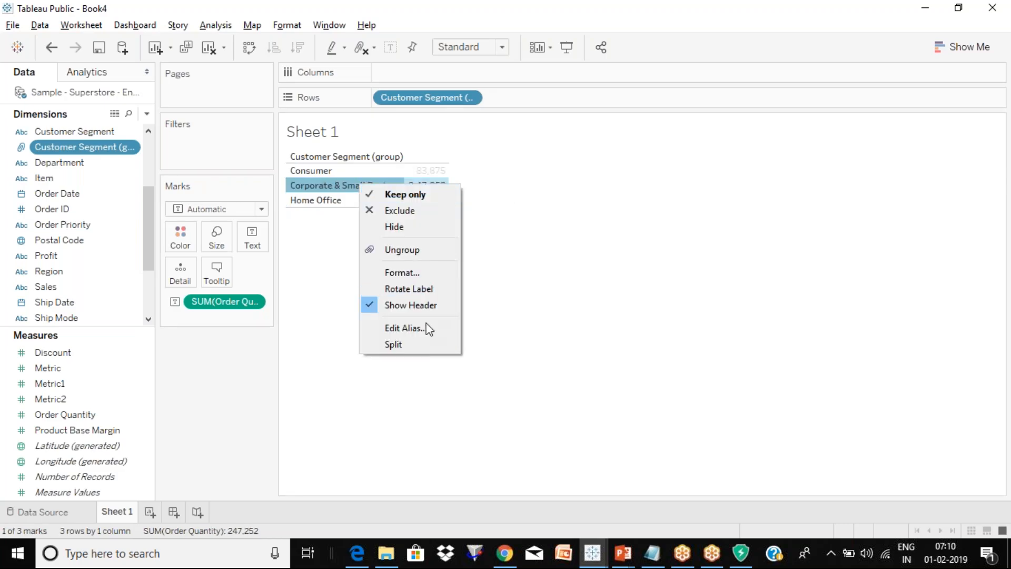
left_click(521, 277)
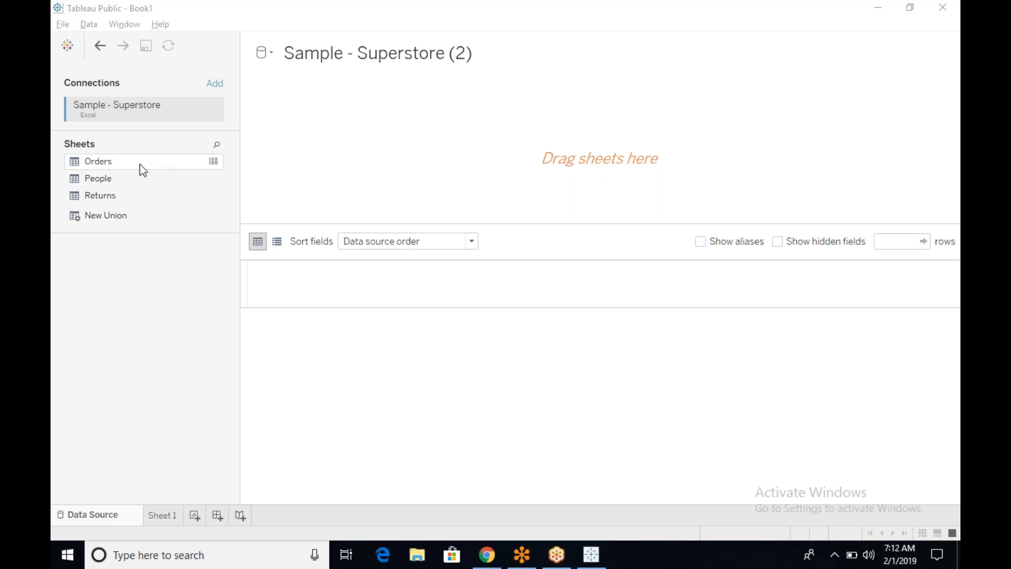
- Add the Orders sheet of Sample - Superstore to the data source canvas in the Book1 workbook
left_click_drag(140, 164, 605, 159)
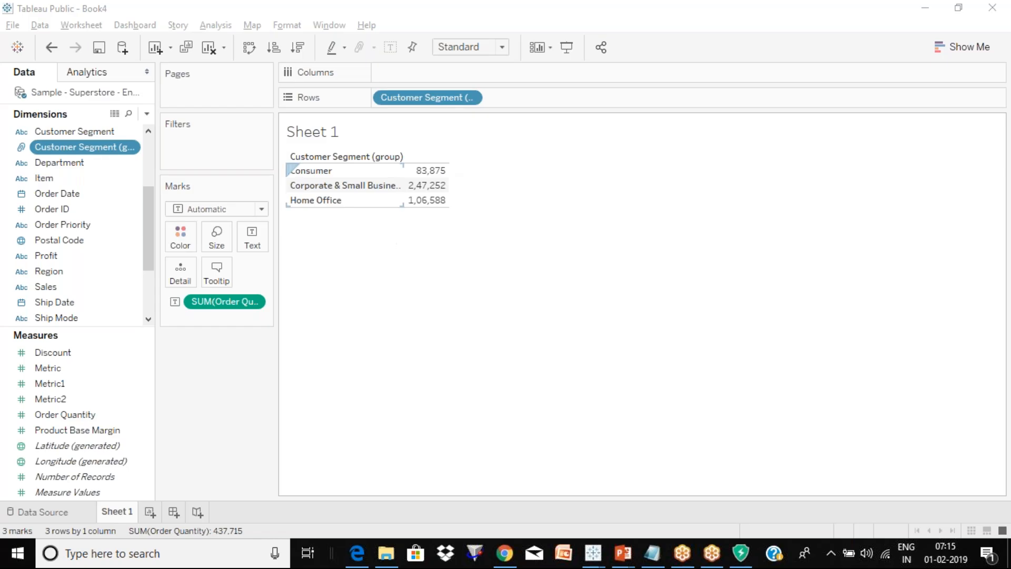
- Create a second group field from the Customer Segment dimension that combines Consumer and Corporate
left_click(134, 132)
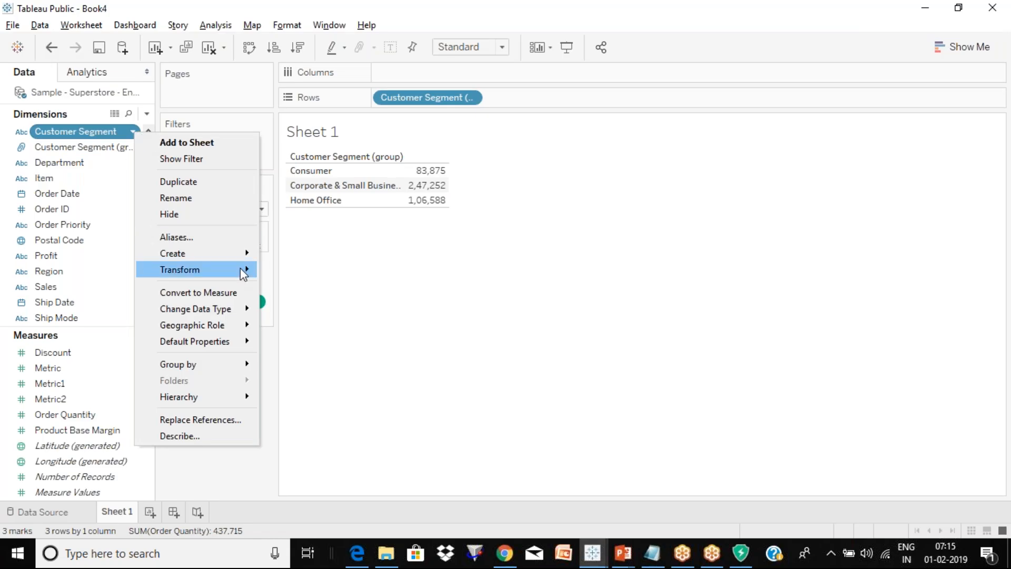
mouse_move(241, 253)
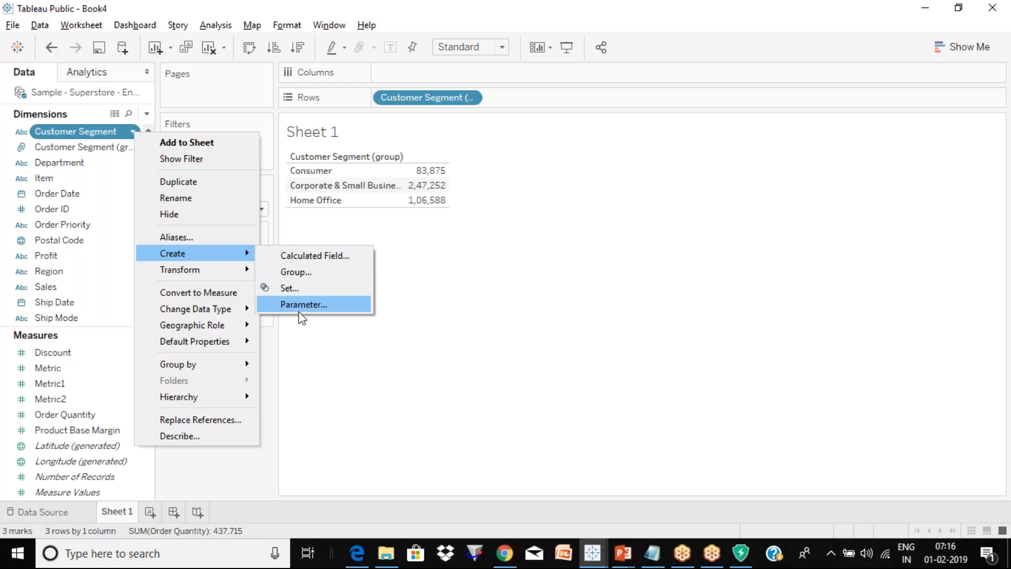
left_click(305, 271)
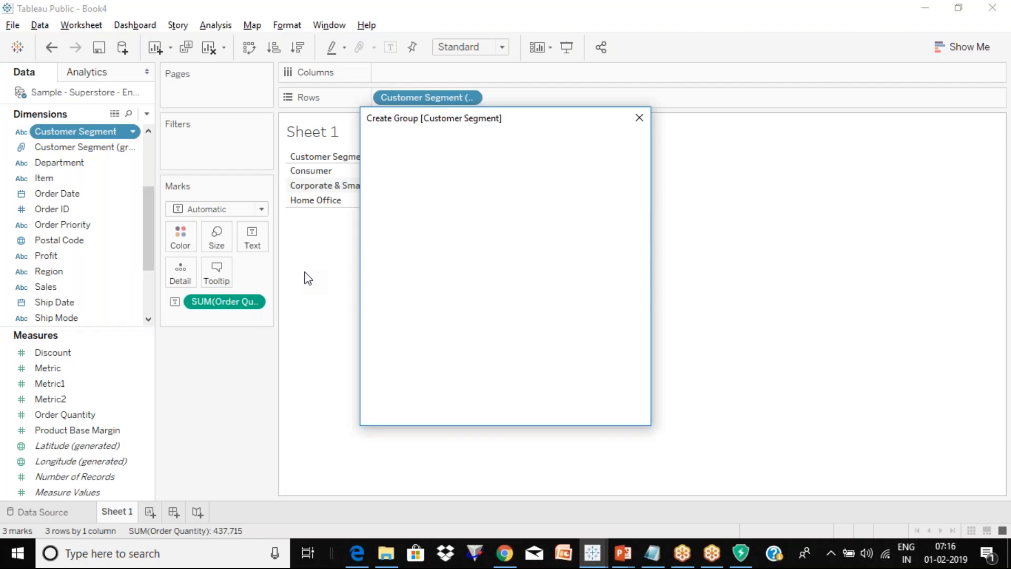
left_click(404, 182)
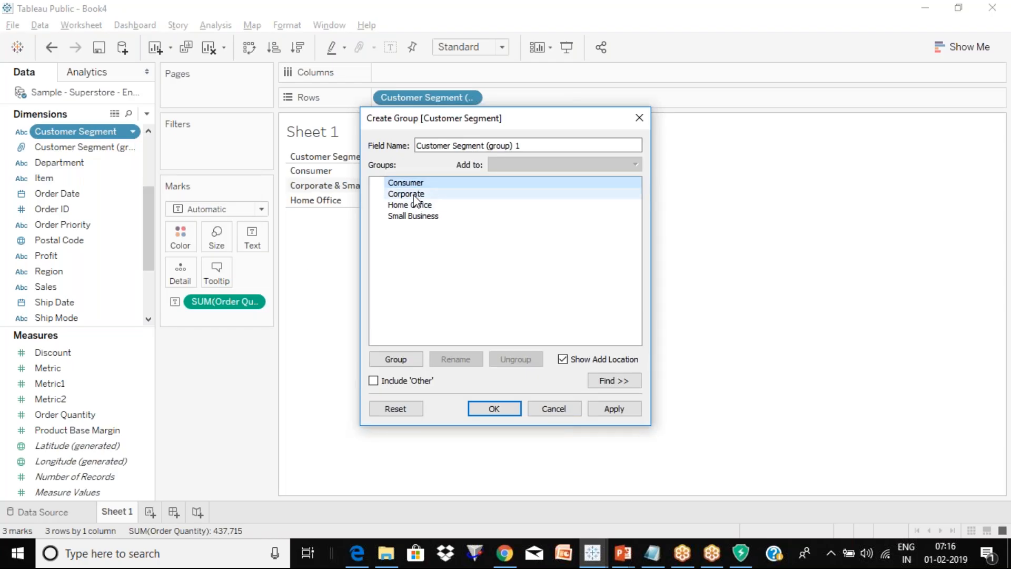
left_click(413, 195, "ctrl")
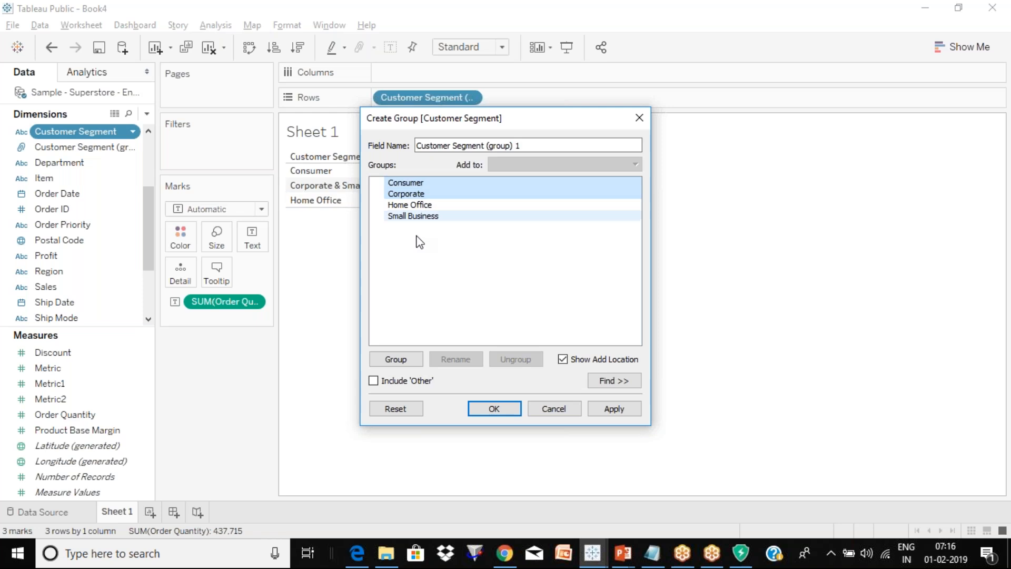
left_click(396, 359)
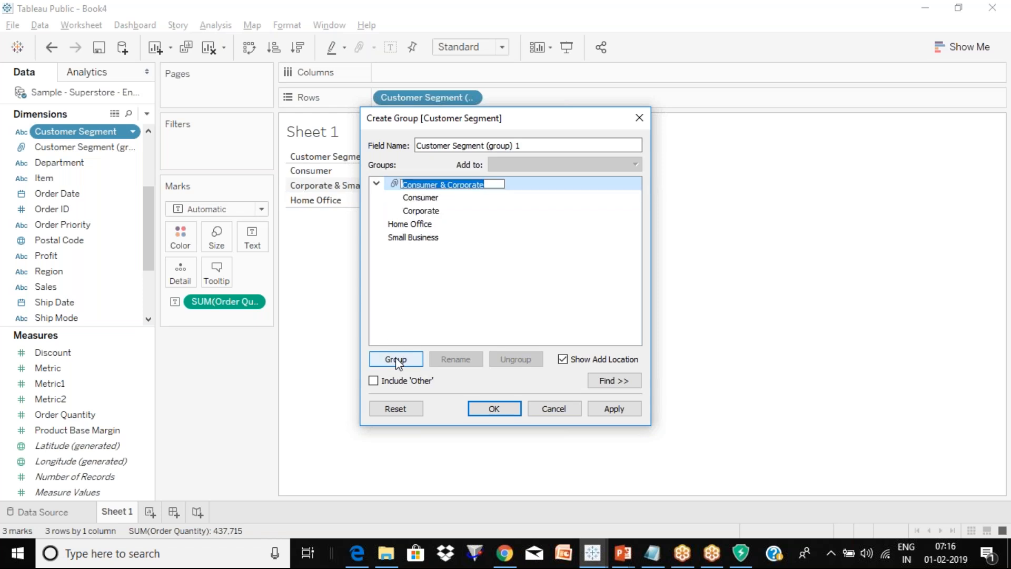
left_click(501, 412)
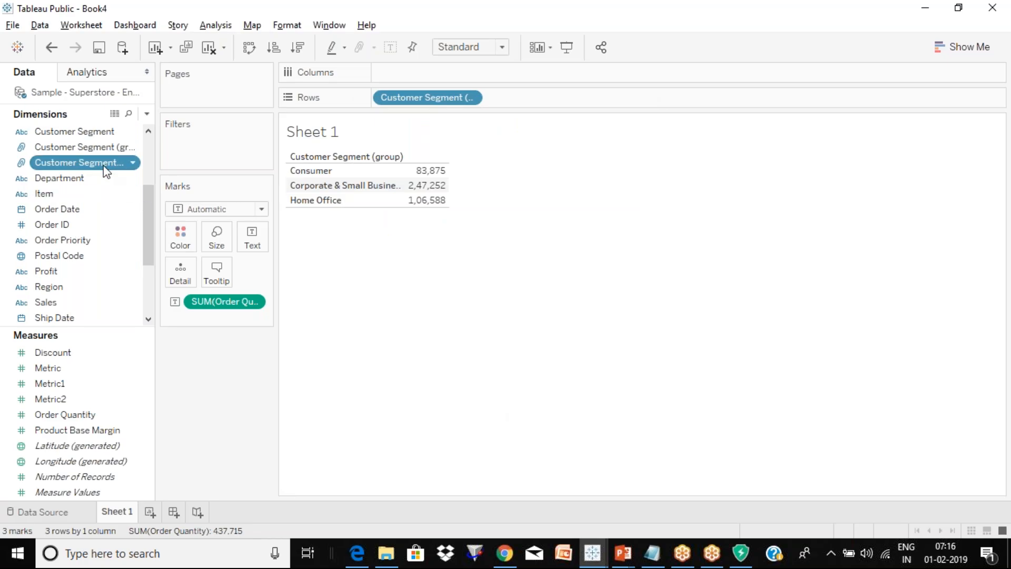
- Replace the field on Rows with Customer Segment (group) 1 and add a new worksheet
left_click_drag(416, 97, 316, 166)
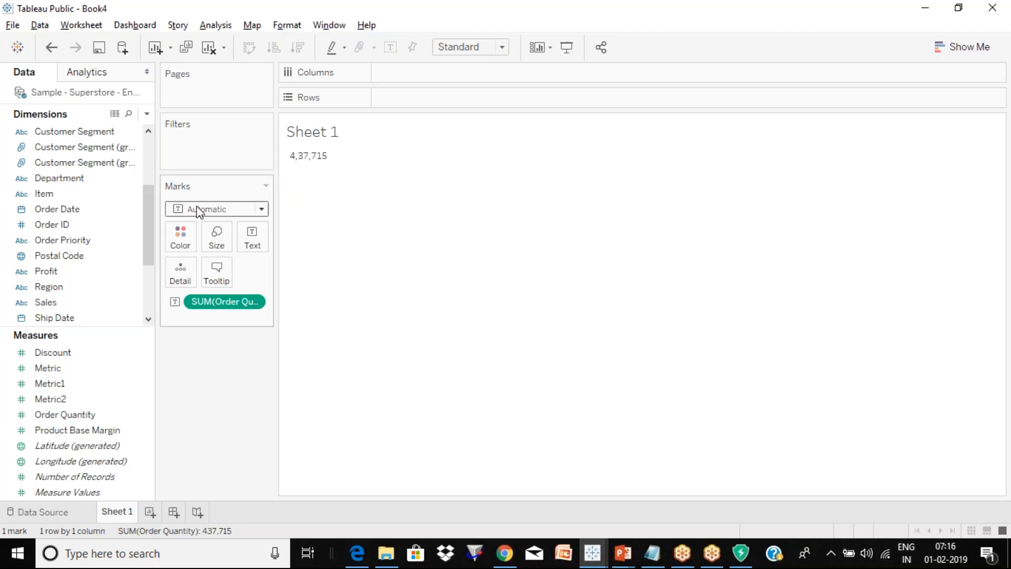
left_click_drag(131, 167, 421, 98)
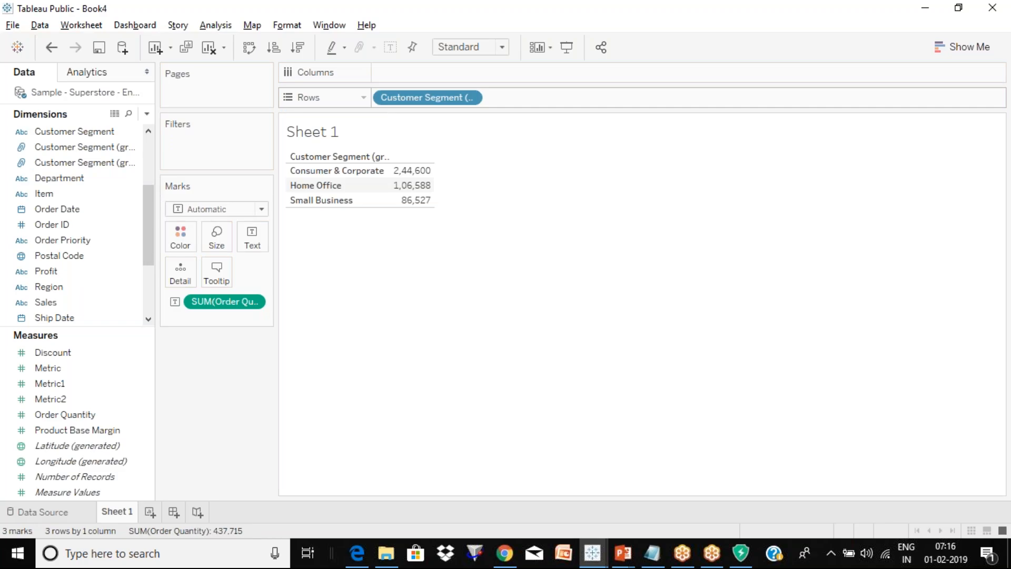
left_click(150, 513)
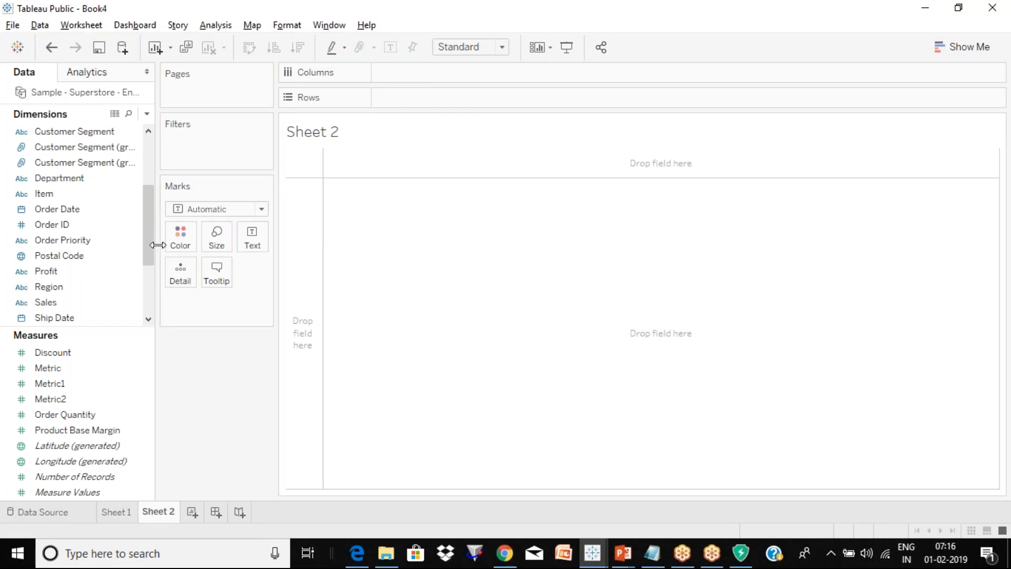
- Create a hierarchy named Country / Region from the Country / Region dimension
left_click_drag(149, 237, 158, 140)
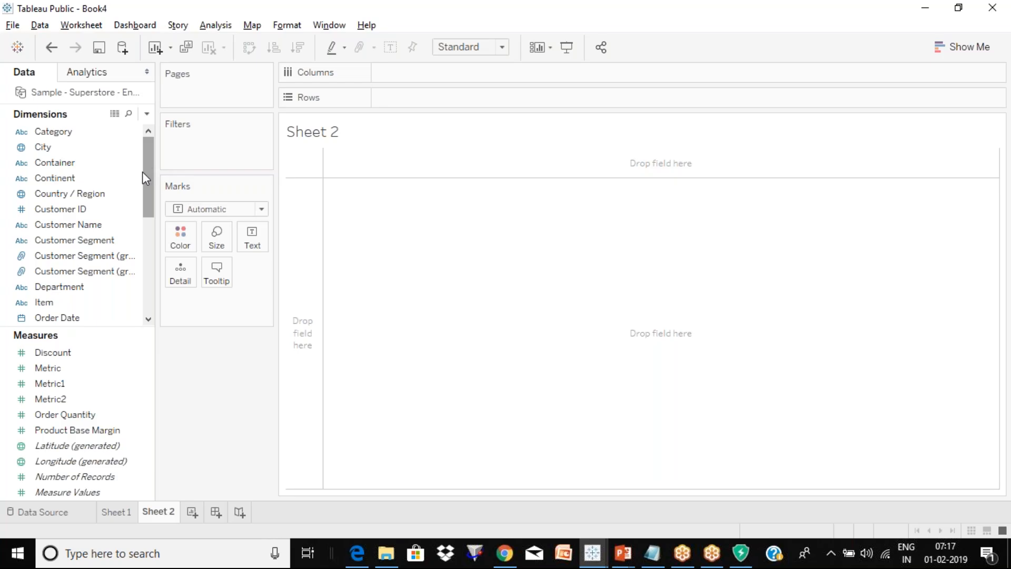
left_click(123, 195)
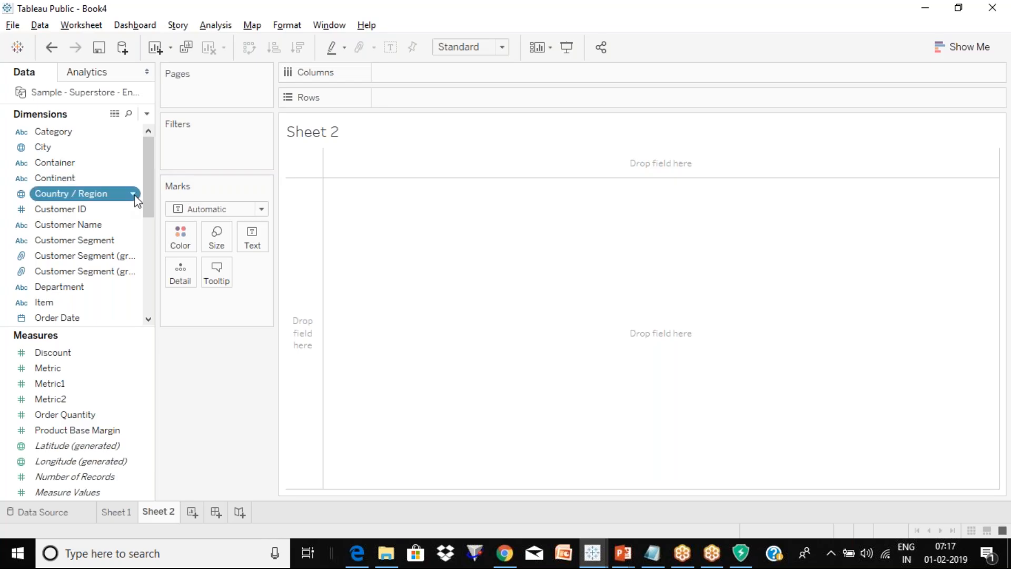
left_click(134, 195)
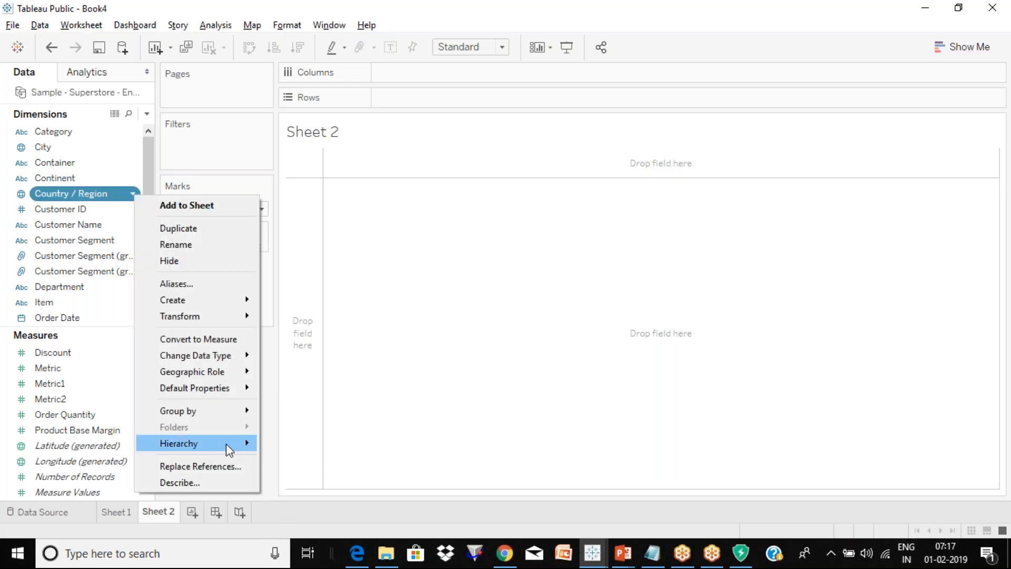
mouse_move(226, 444)
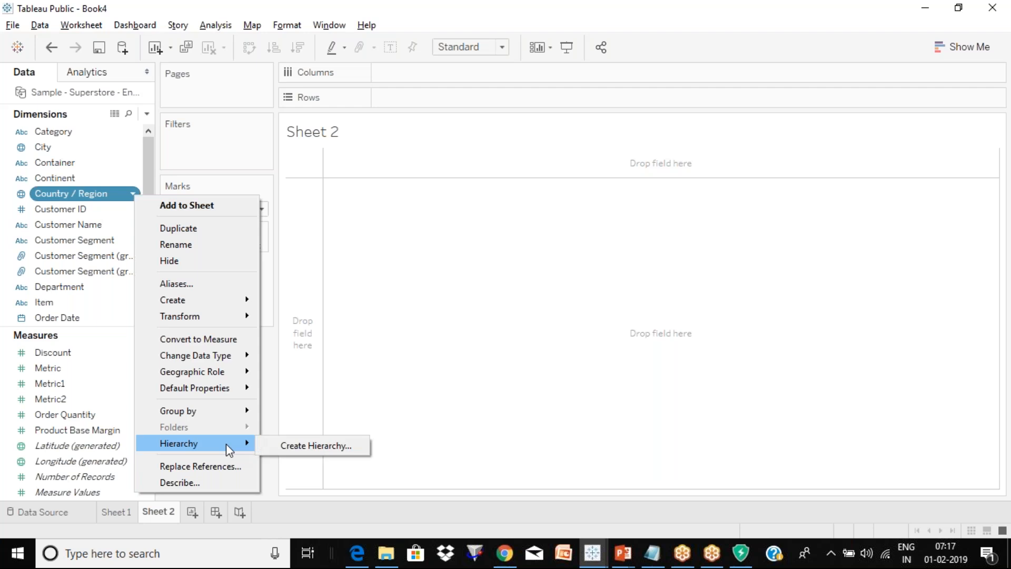
left_click(315, 445)
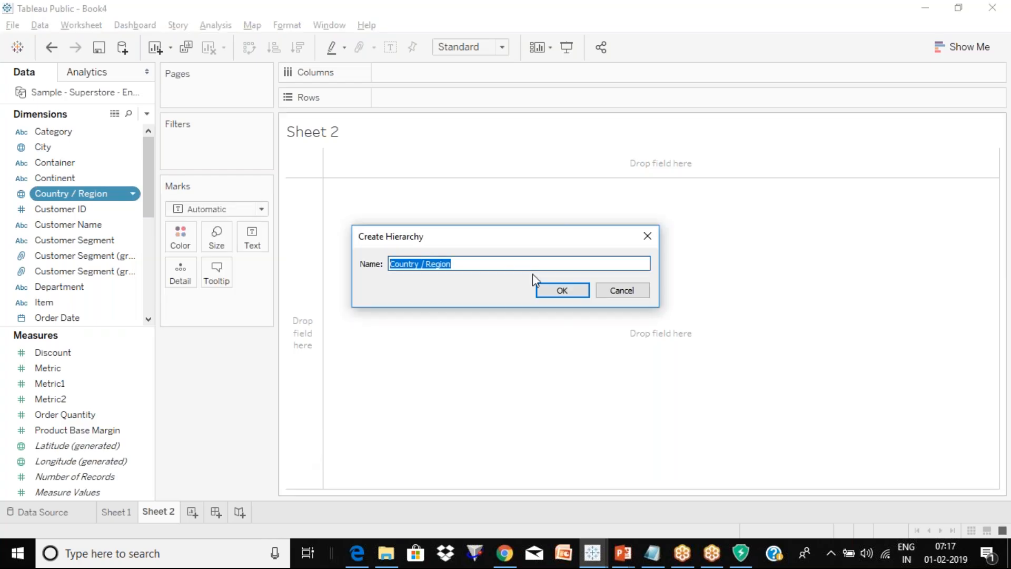
left_click(551, 290)
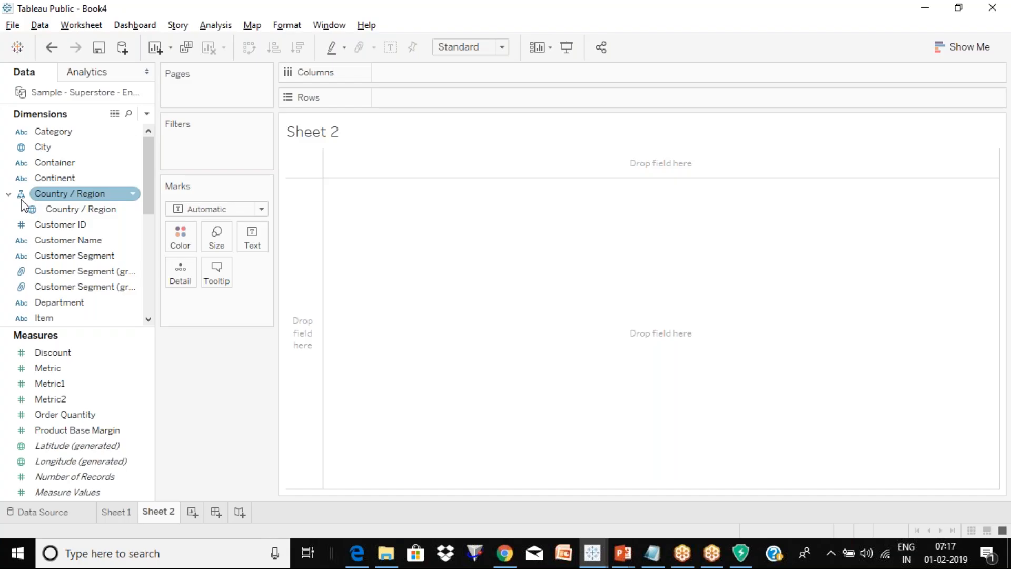
left_click(55, 208)
left_click(56, 199)
left_click(69, 210)
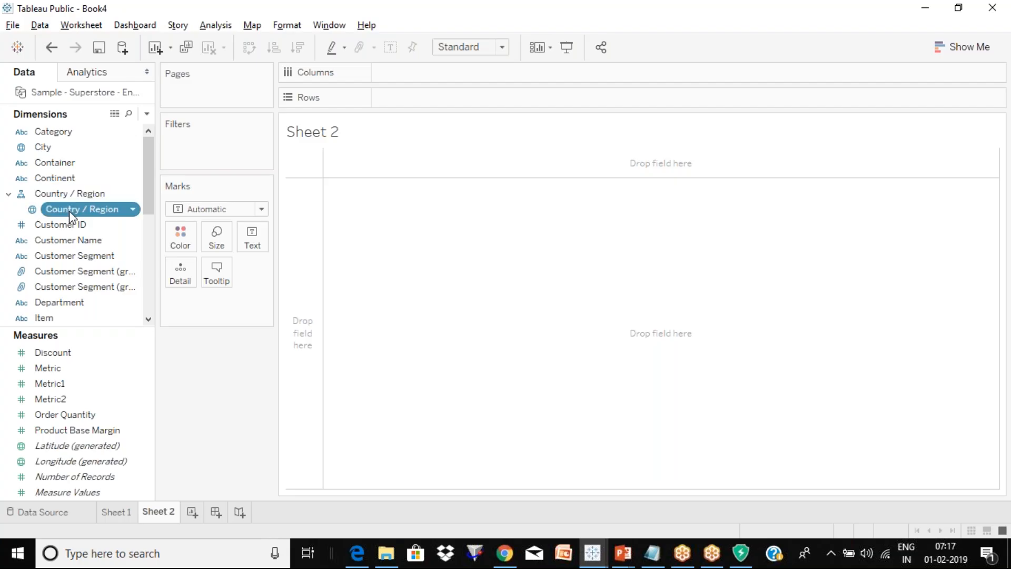
- Add the State dimension to the Country / Region hierarchy
left_click_drag(153, 188, 147, 285)
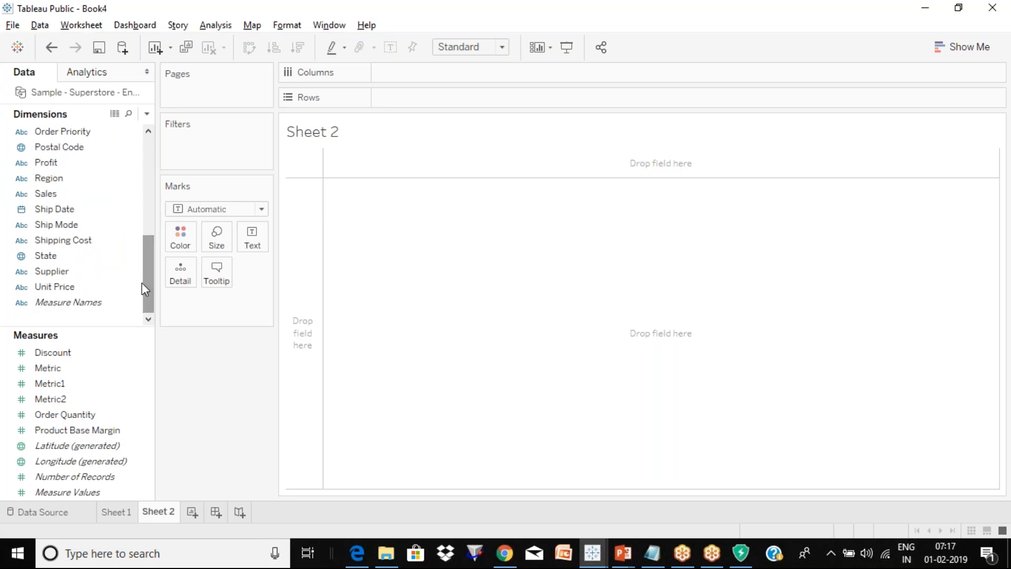
left_click(134, 258)
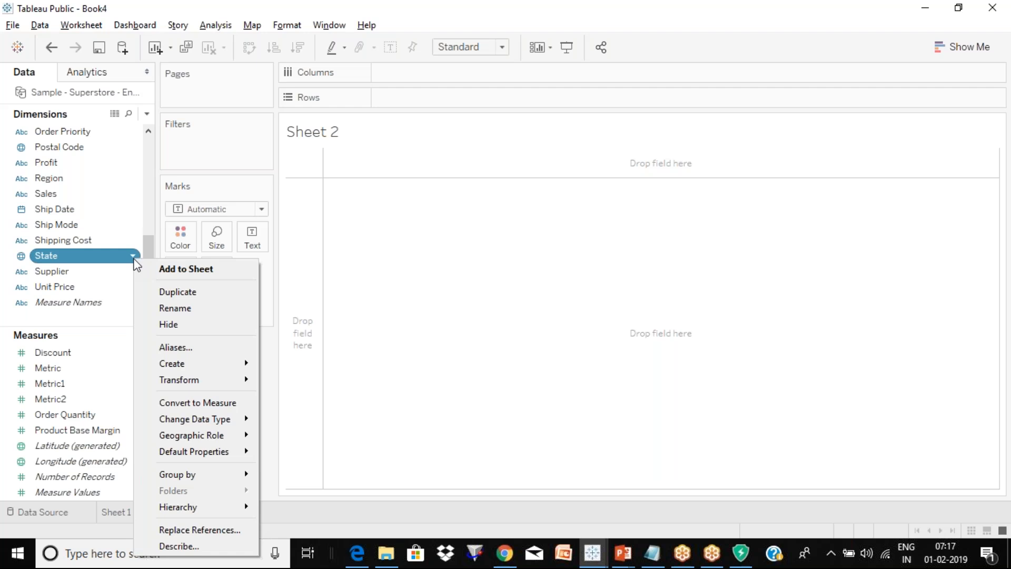
mouse_move(238, 514)
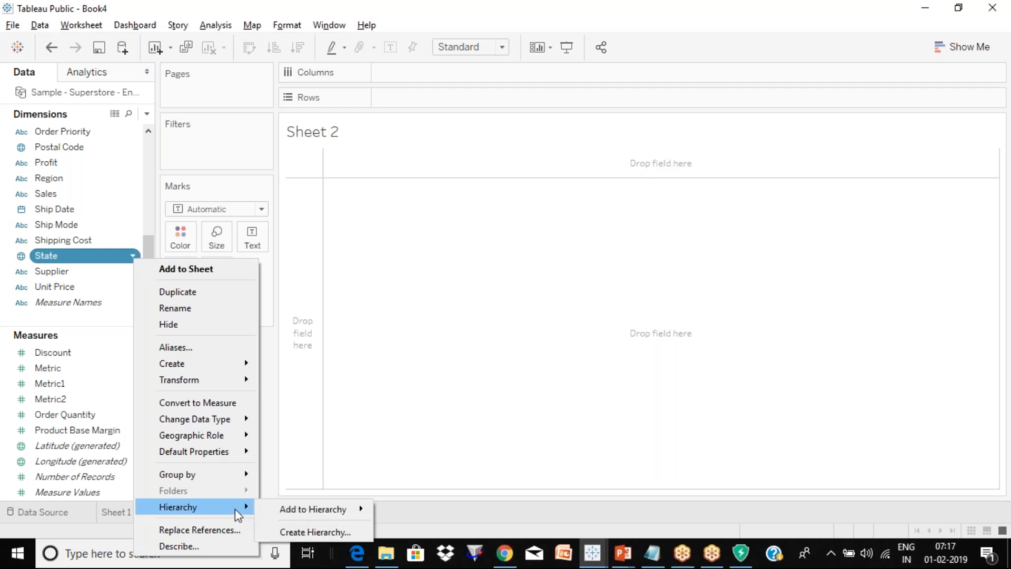
mouse_move(352, 512)
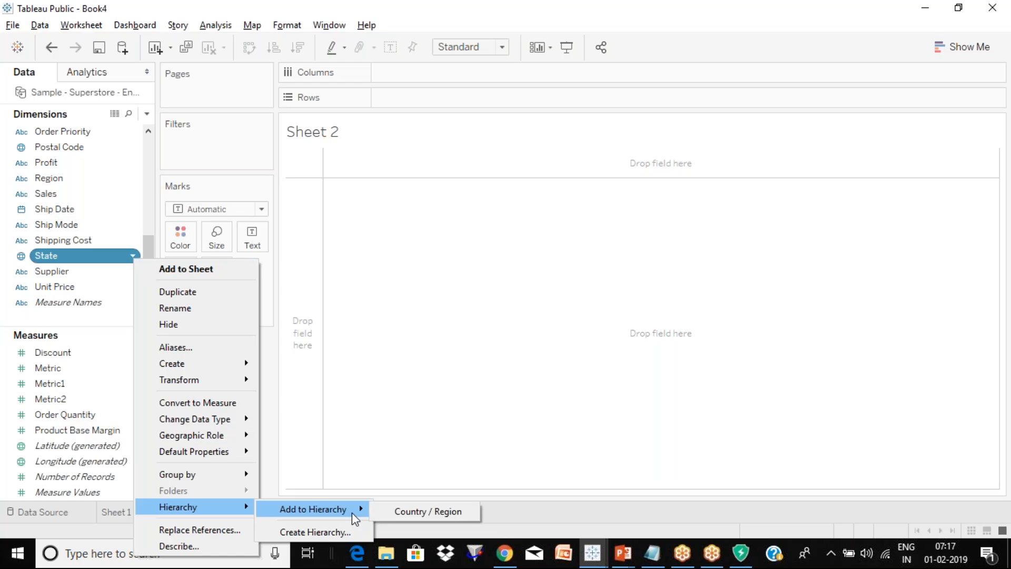
left_click(430, 510)
scroll(148, 260, "up", 5)
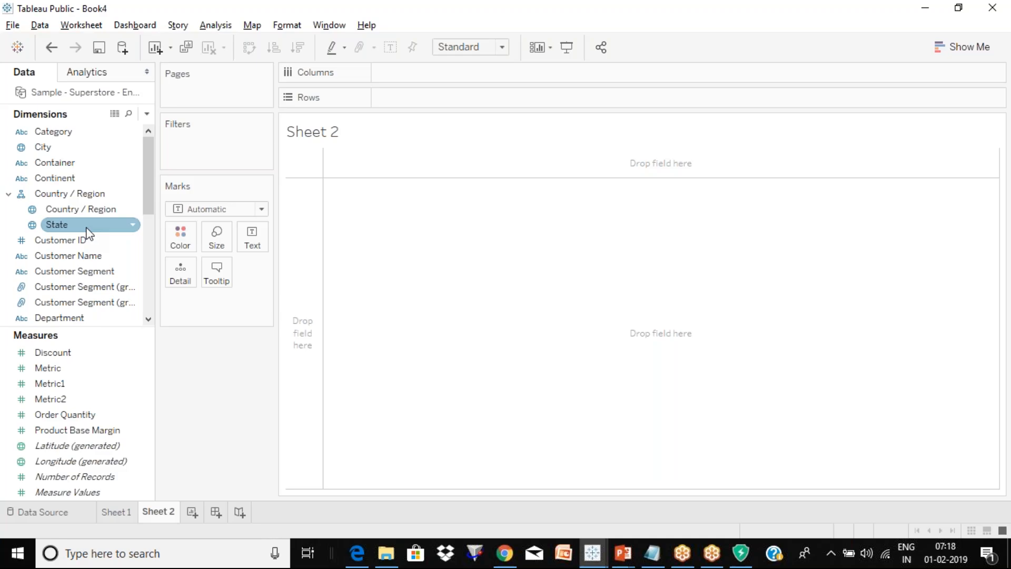
- Add the City dimension to the Country / Region hierarchy
left_click(135, 151)
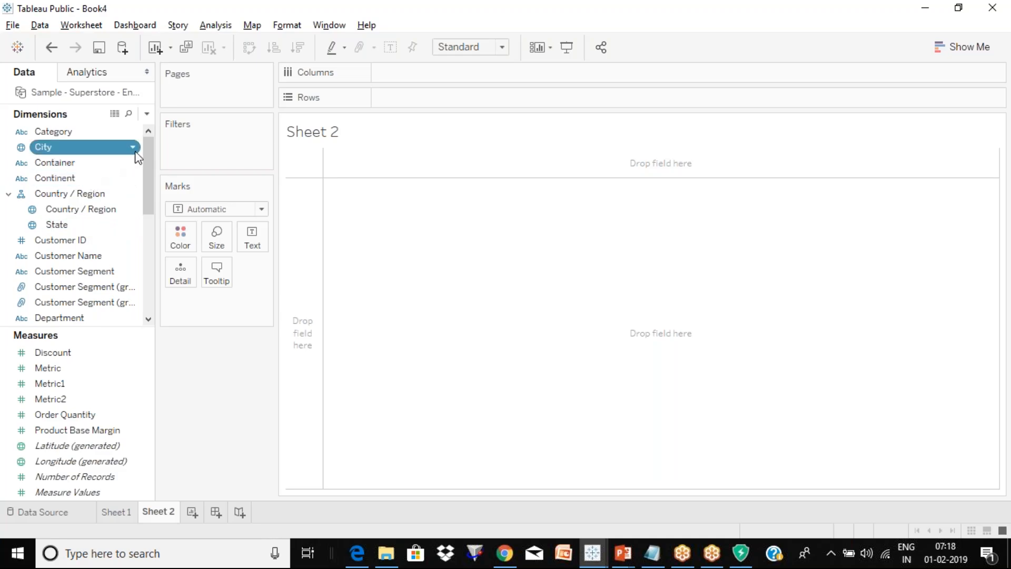
key("Escape")
left_click_drag(101, 151, 80, 196)
left_click(83, 223)
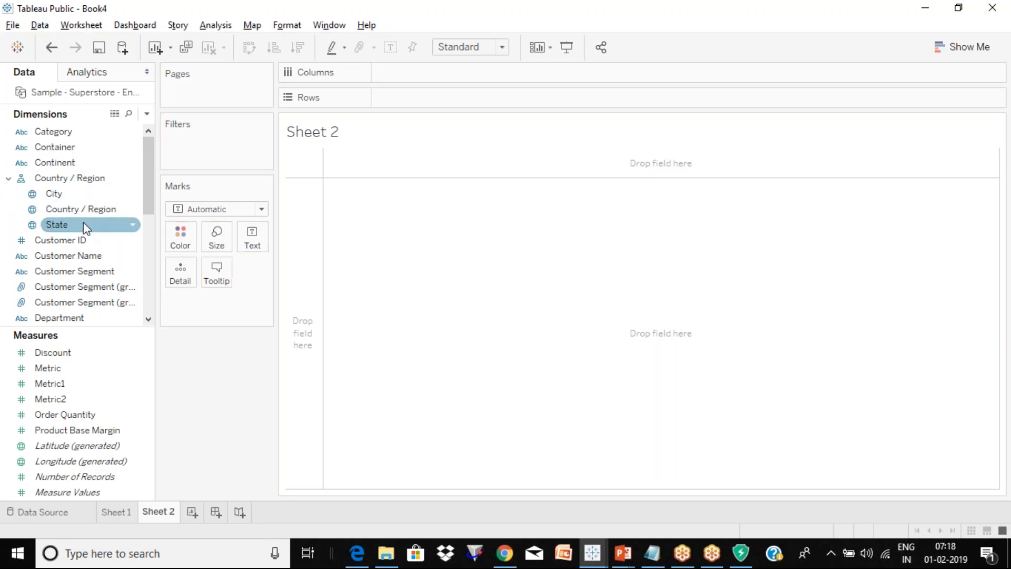
- Reorder the hierarchy levels as Country / Region, State and City
left_click(83, 210)
left_click_drag(84, 215, 80, 188)
left_click(72, 207)
left_click(64, 226)
left_click_drag(64, 226, 63, 207)
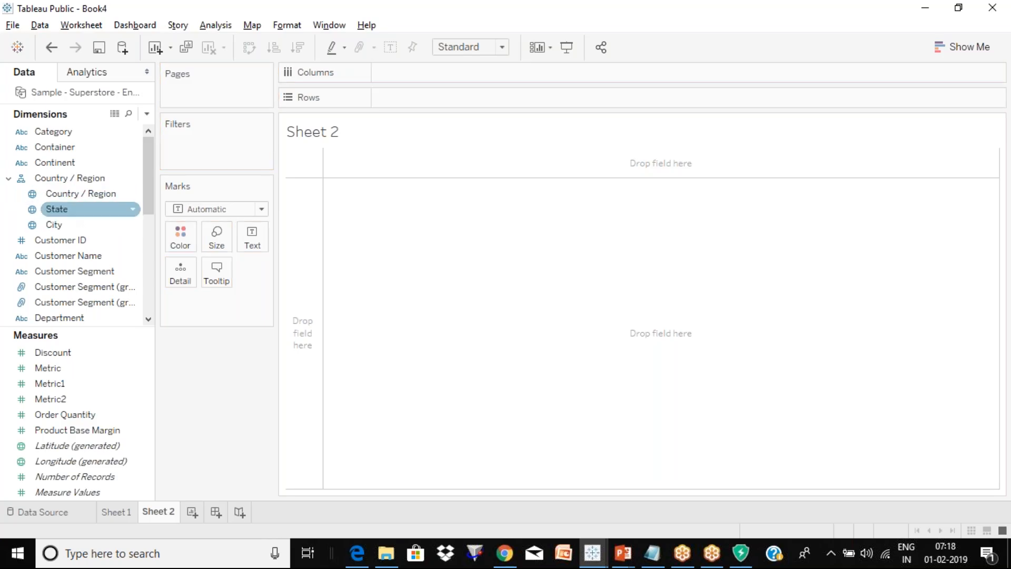
- Place the Country / Region hierarchy on Rows and show the Discount measure as text in the table
left_click(71, 177)
mouse_move(71, 176)
left_mouse_down()
mouse_move(449, 100)
mouse_move(401, 97)
left_mouse_up()
left_click(84, 353)
left_click_drag(87, 357, 252, 240)
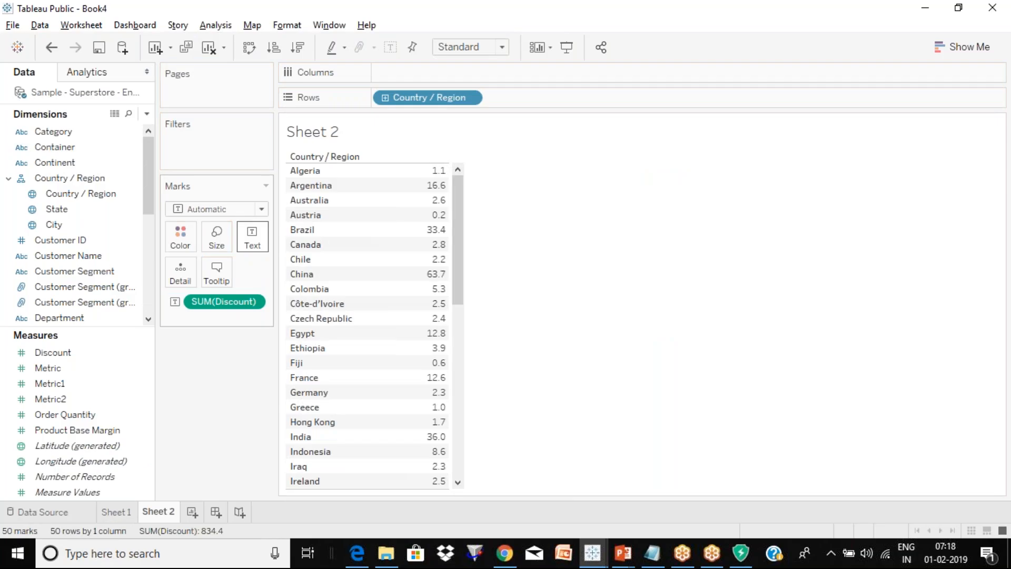
- Expand the hierarchy on Rows down to the State and City levels and collapse it back to Country / Region
left_click(386, 104)
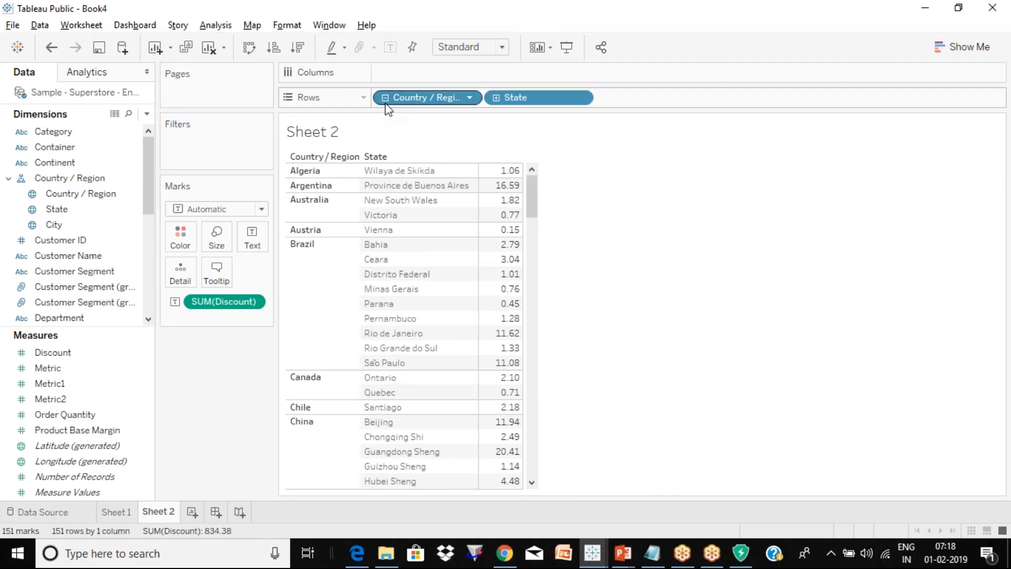
left_click(386, 104)
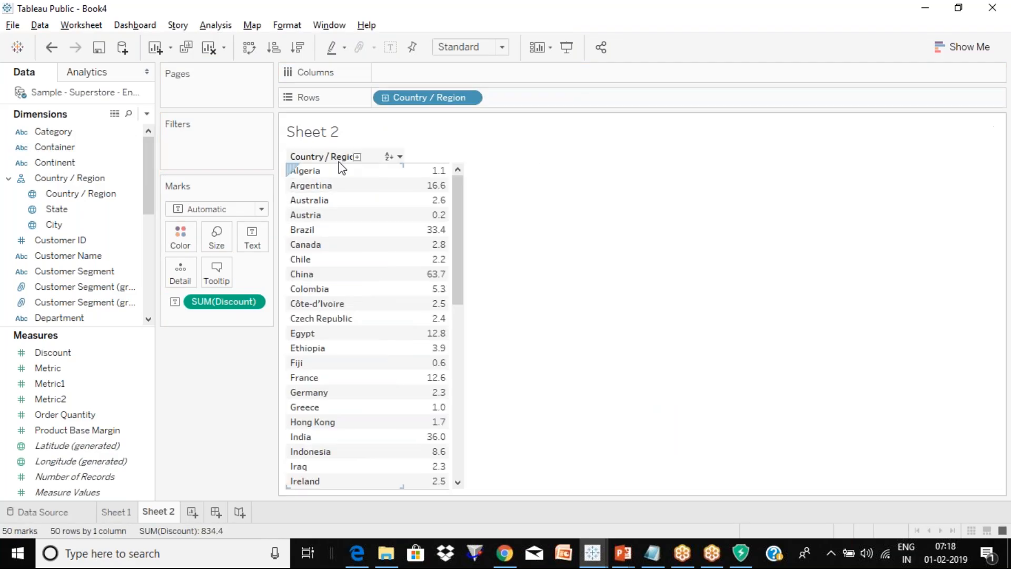
left_click(386, 104)
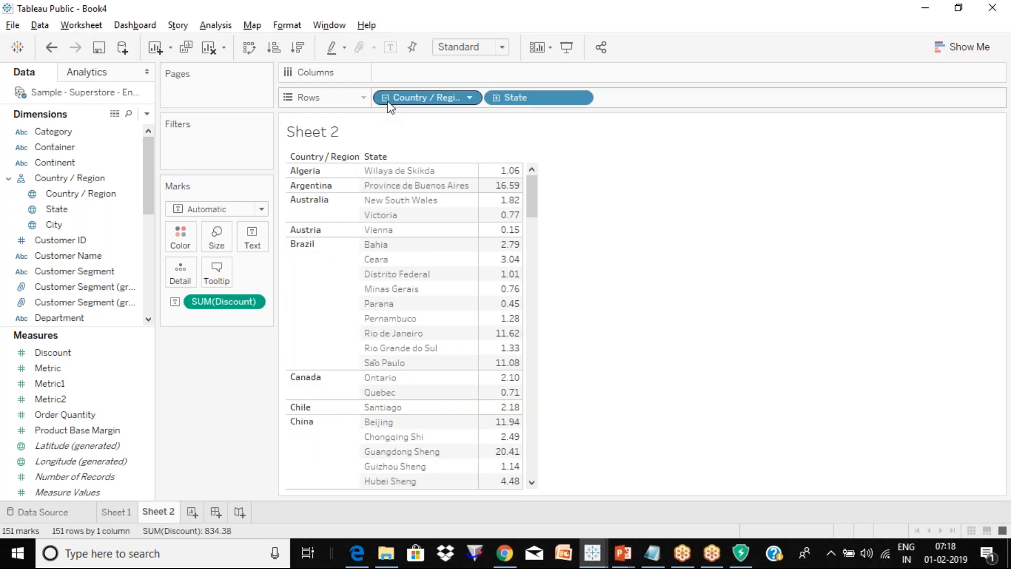
left_click(498, 102)
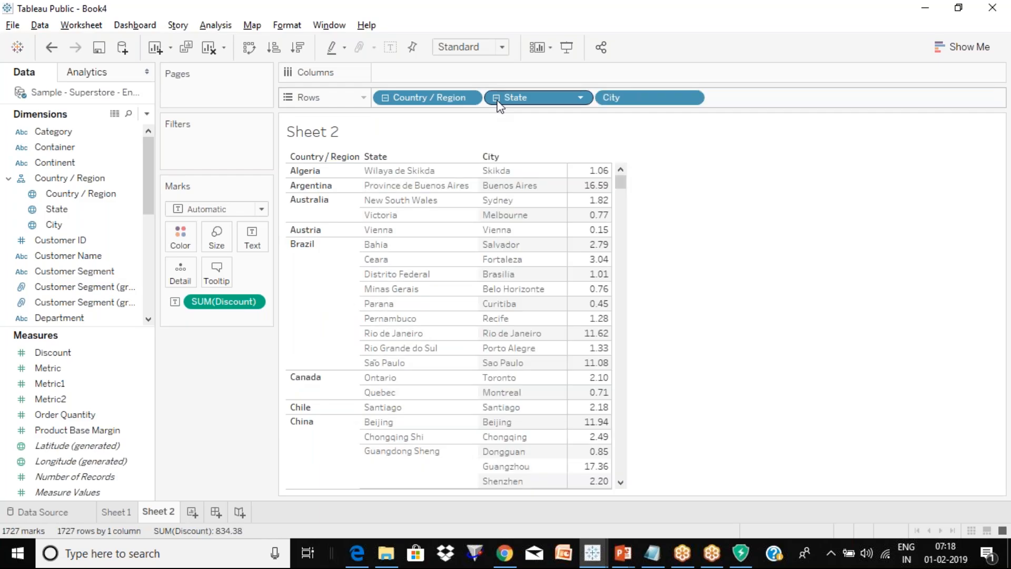
left_click(498, 102)
left_click(386, 100)
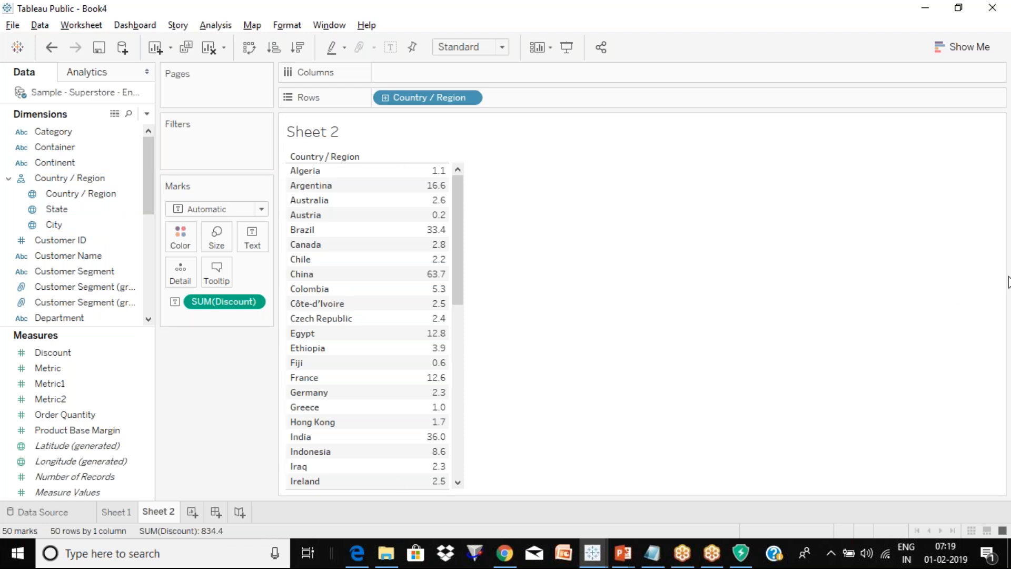
- Check which file the workbook's data source is connected to and return to Sheet 2
left_click(1009, 282)
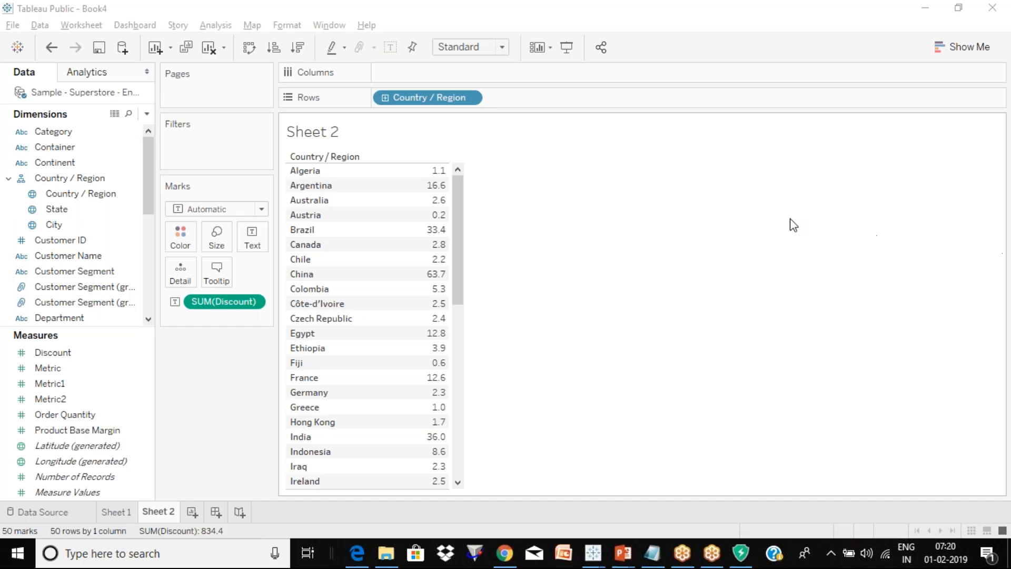
left_click(655, 251)
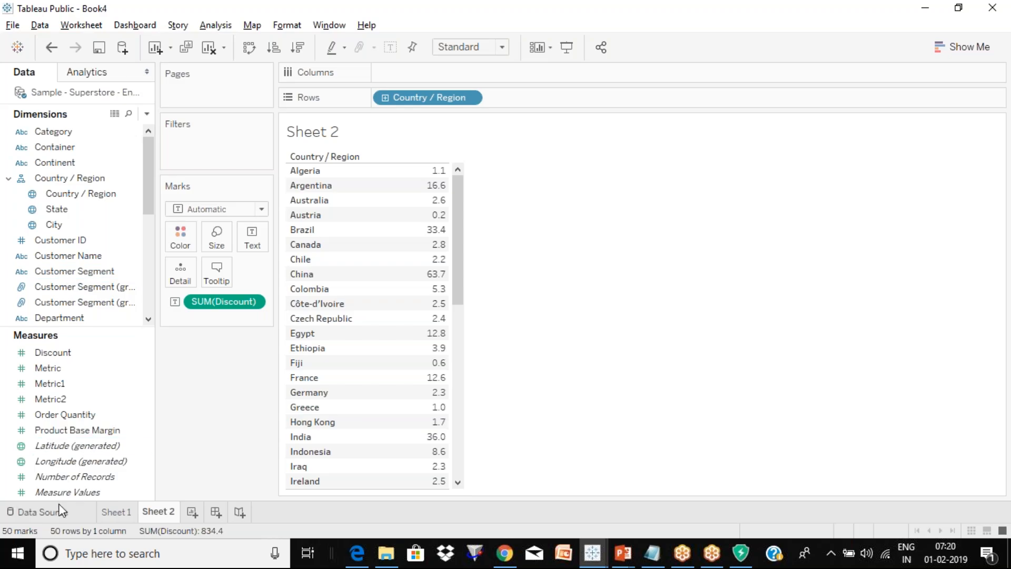
left_click(42, 511)
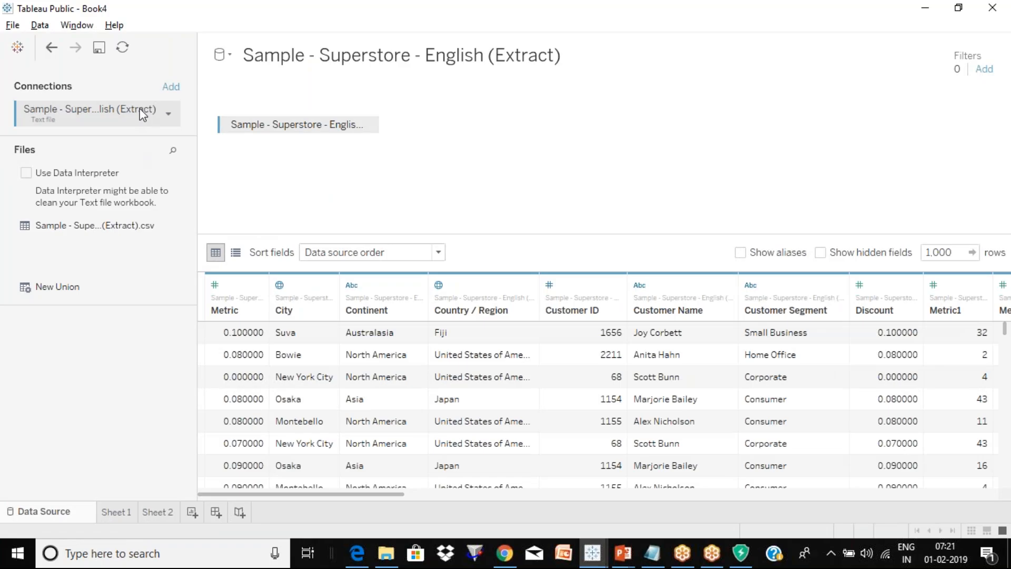
left_click(162, 513)
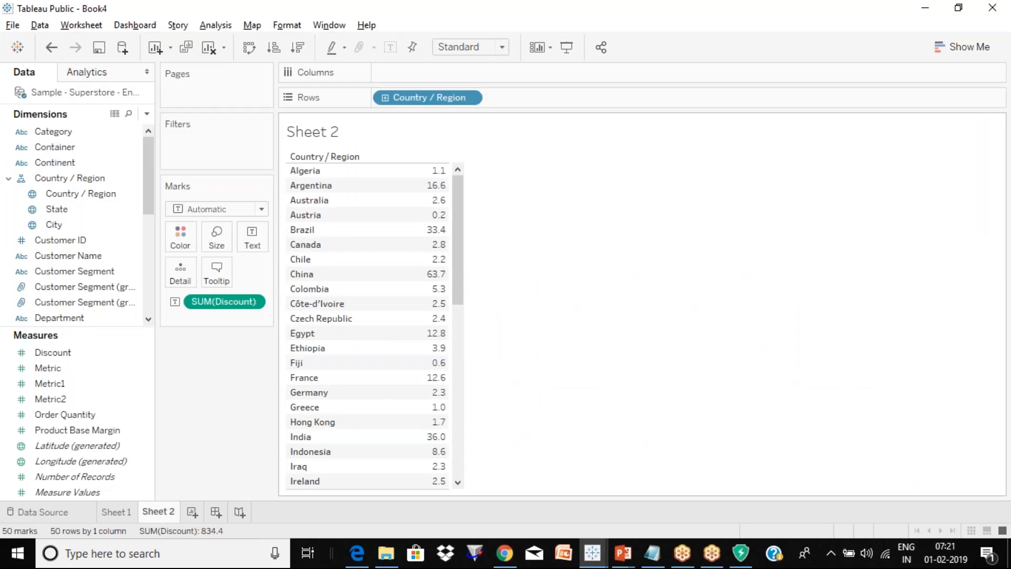
- Switch to Google Drive in Chrome, locate Sample - Superstore.xls in the Data folder of Tableau_Jan19, and return to Tableau
mouse_move(511, 562)
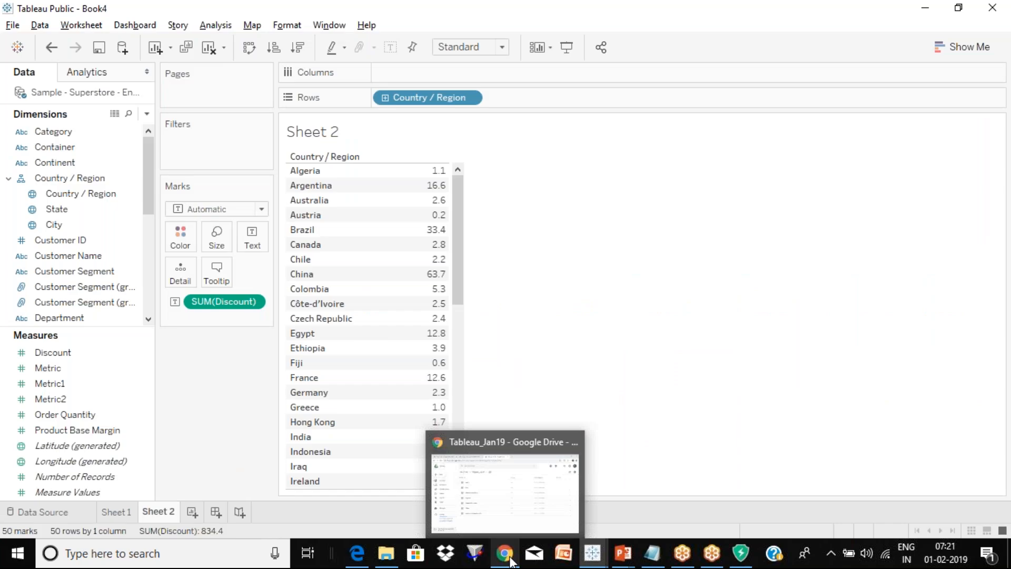
left_click(503, 483)
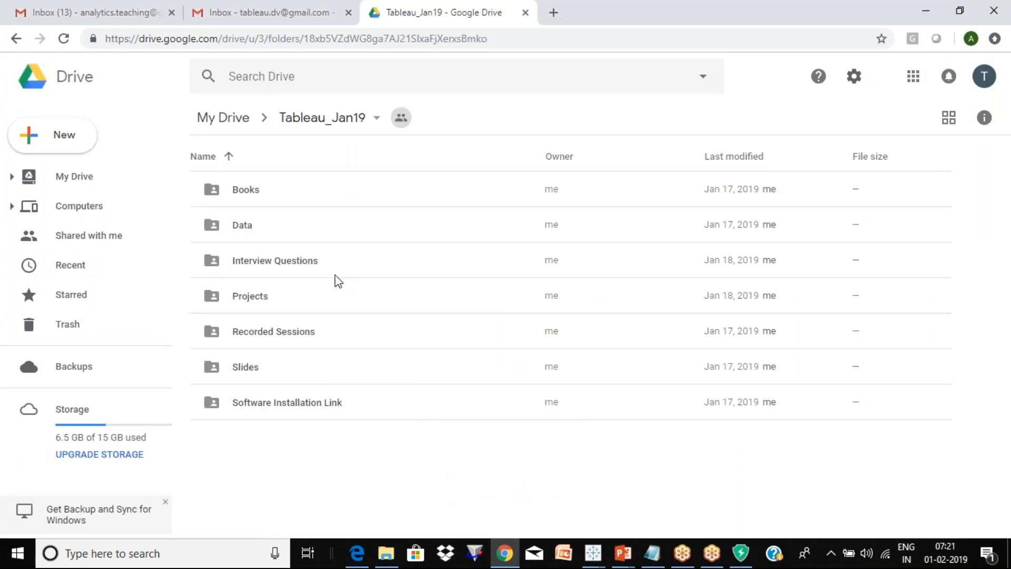
double_click(251, 228)
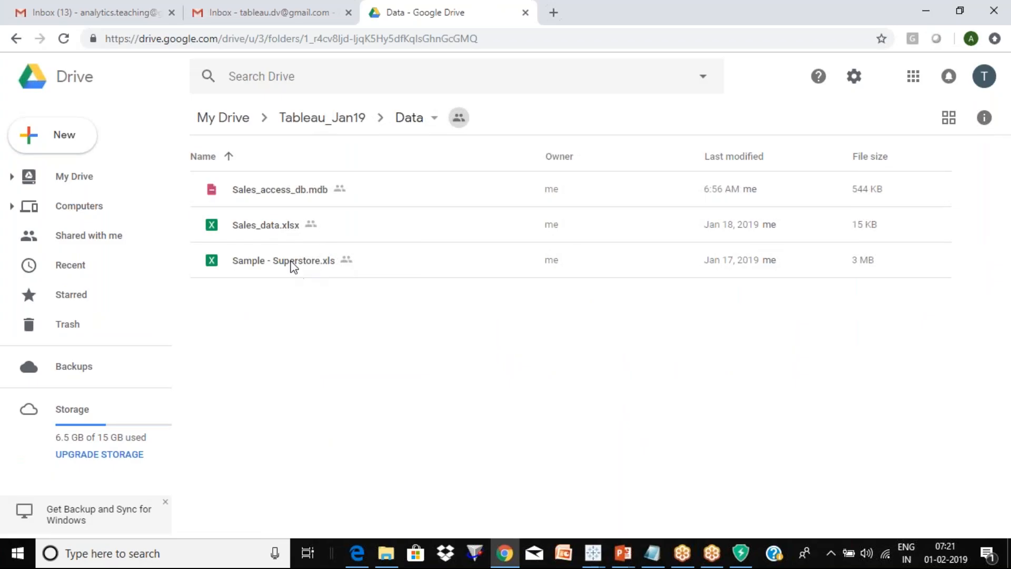
right_click(291, 264)
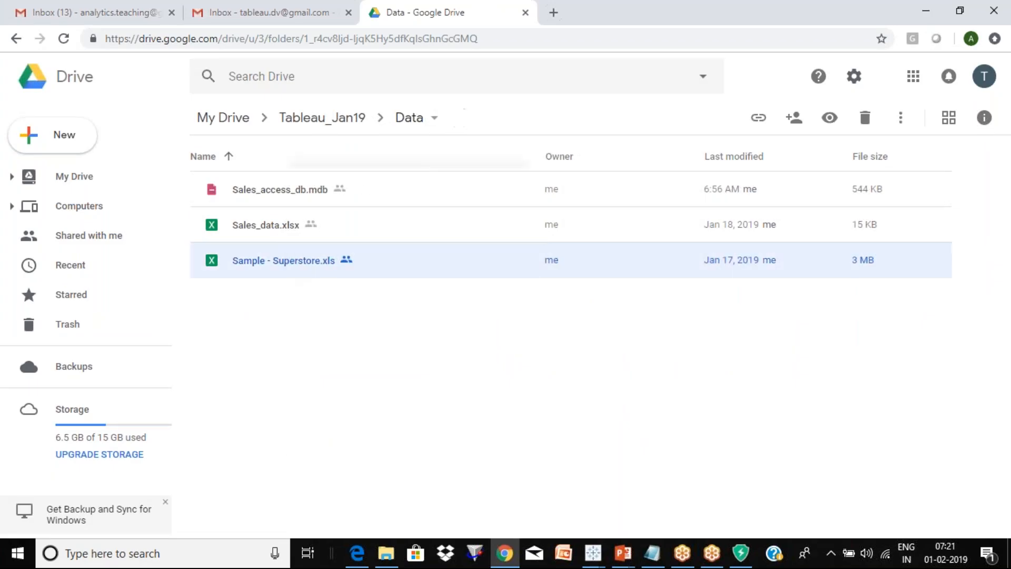
left_click(255, 321)
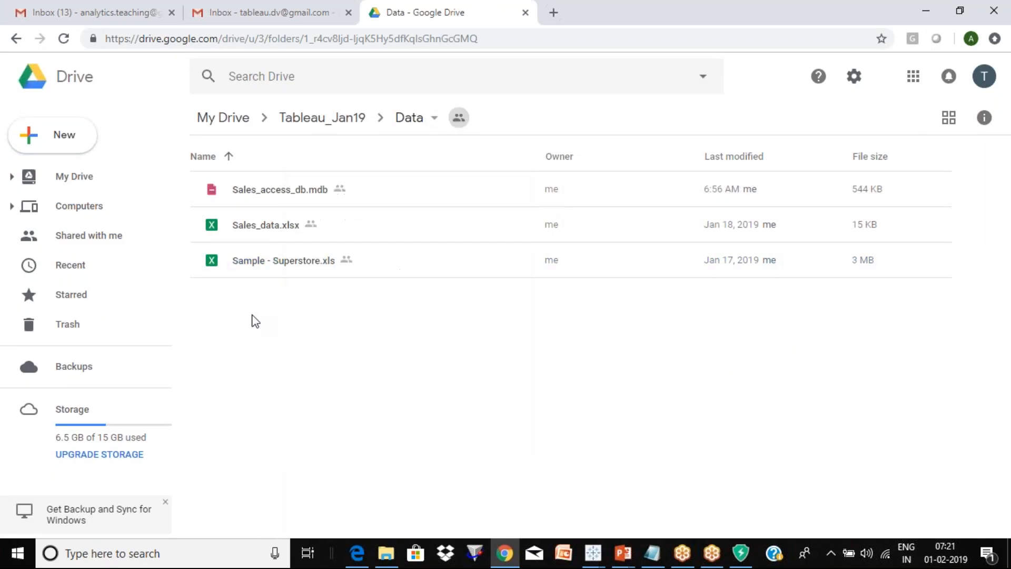
right_click(283, 266)
left_click(229, 346)
key("alt+Tab")
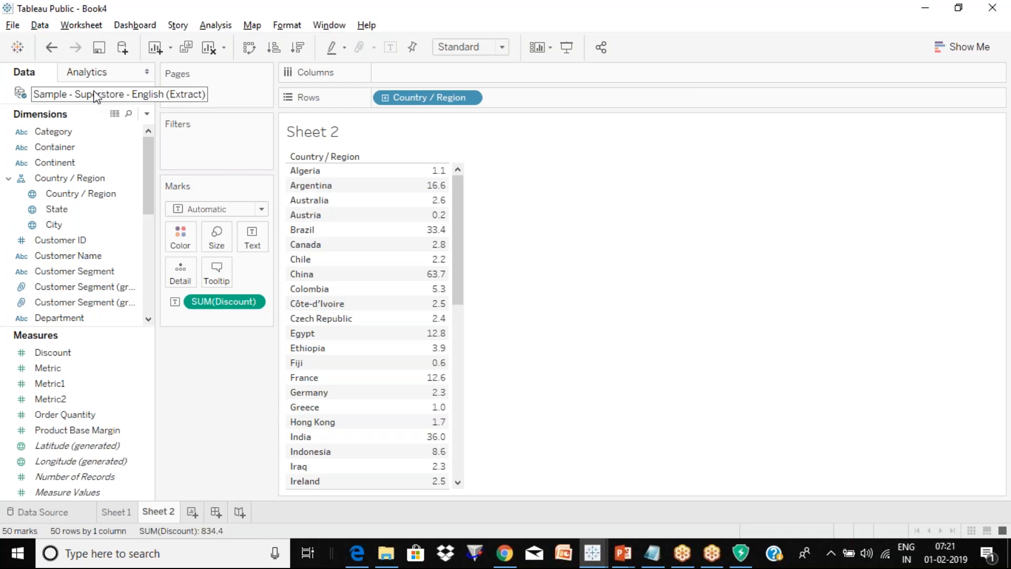
left_click(68, 211)
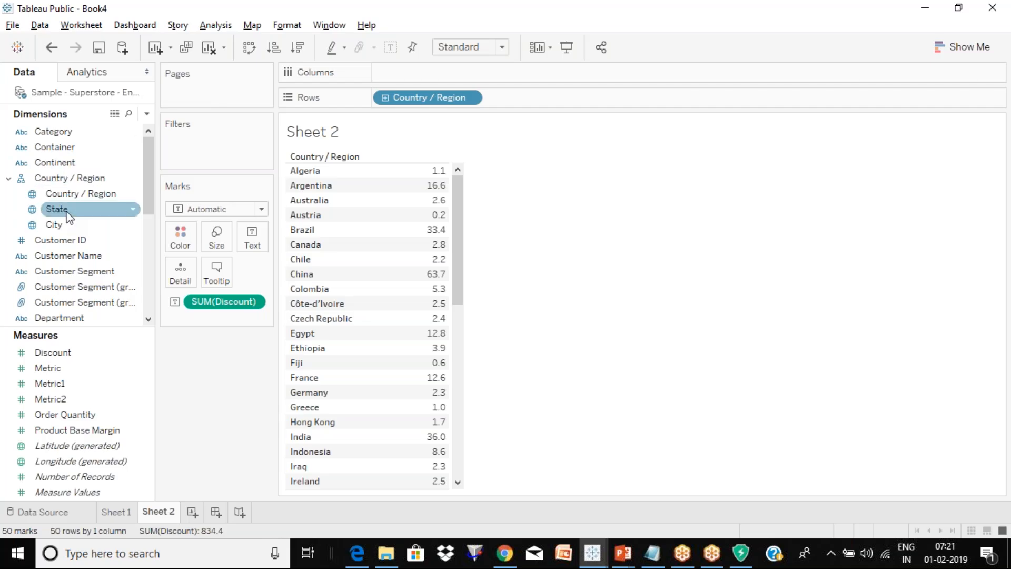
left_click(81, 192)
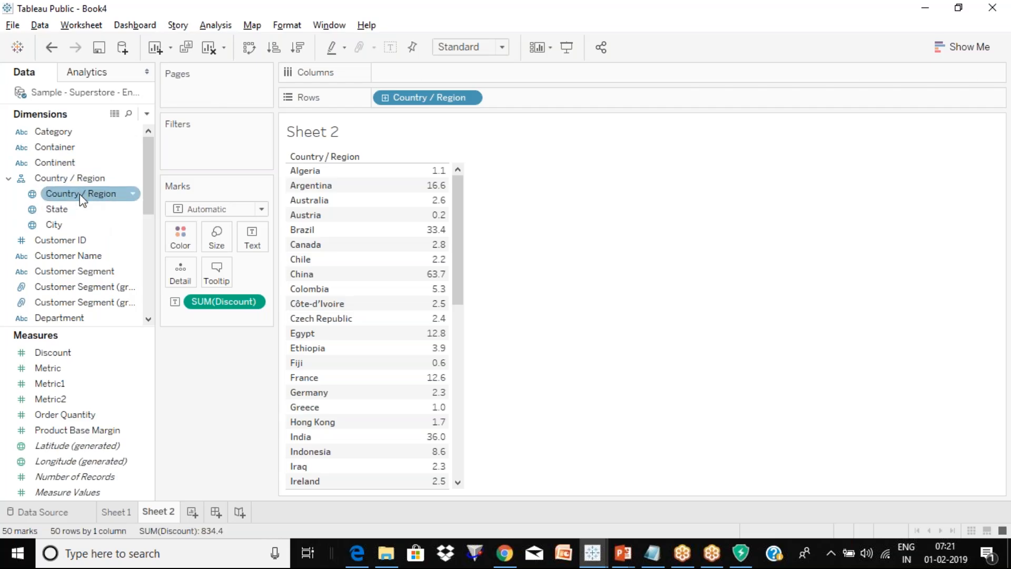
left_click(70, 210)
left_click_drag(55, 225, 358, 157)
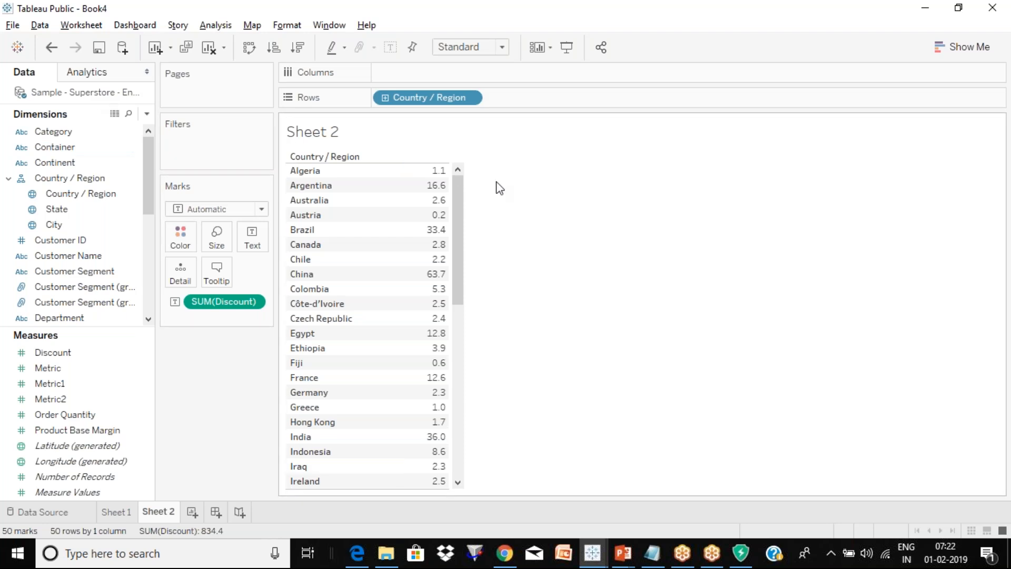
left_click(95, 181)
left_click(100, 209)
left_click(99, 193)
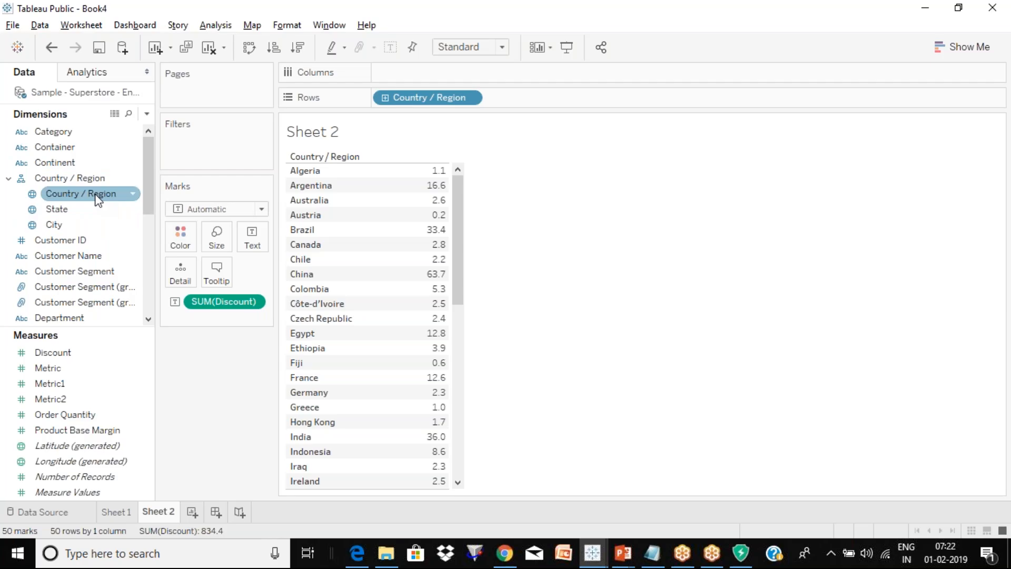
- Group the fields in the Data pane by folder instead of by data source table
left_click_drag(97, 200, 314, 226)
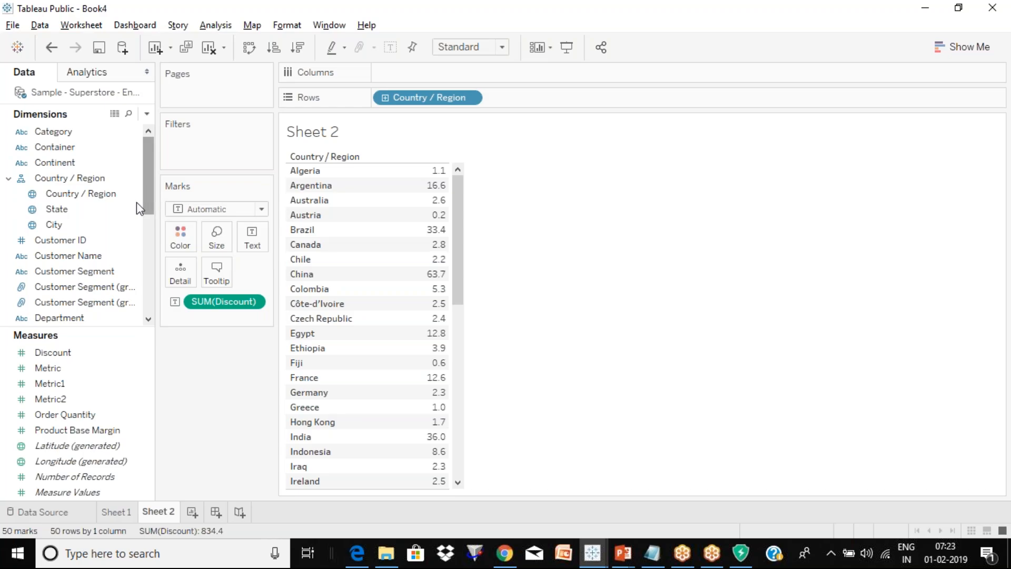
left_click(121, 240)
left_click(133, 241)
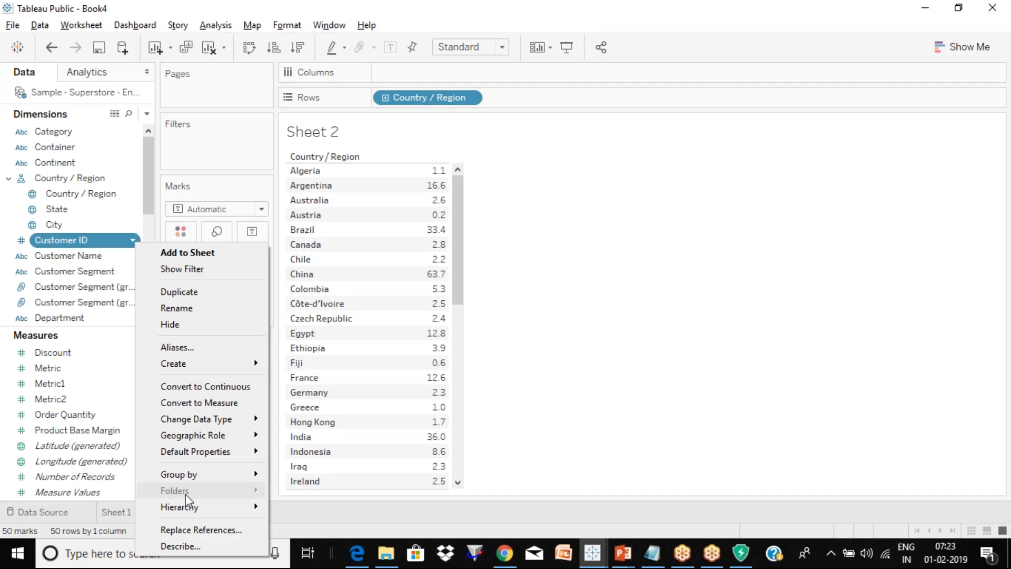
mouse_move(219, 476)
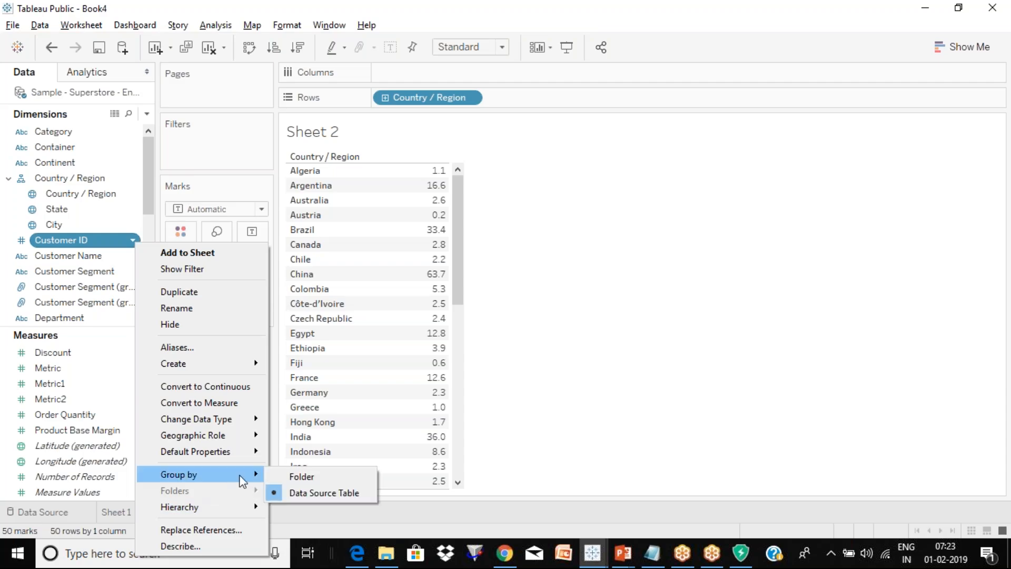
left_click(302, 476)
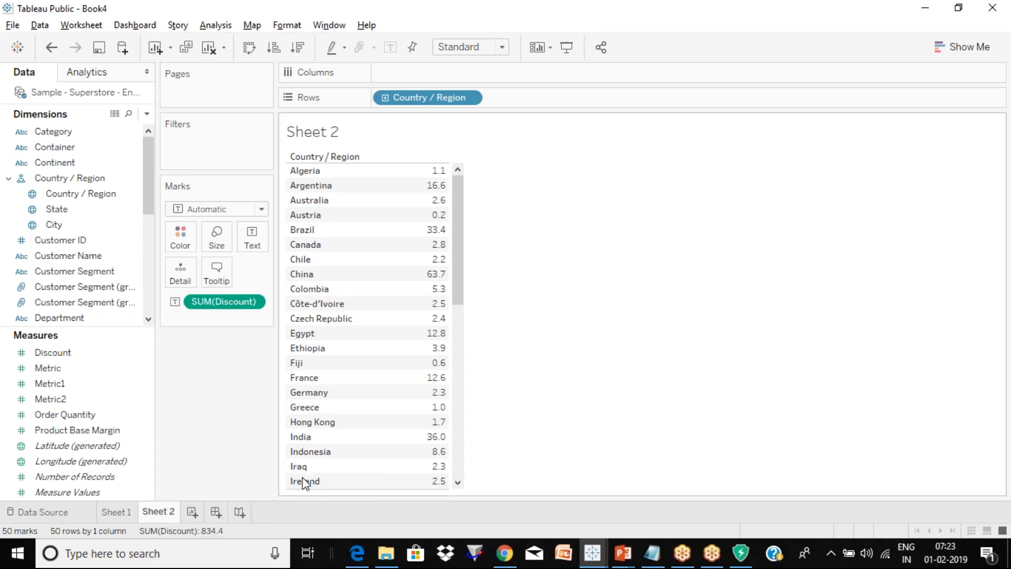
- Remove the Country / Region hierarchy from the dimensions
left_click(135, 180)
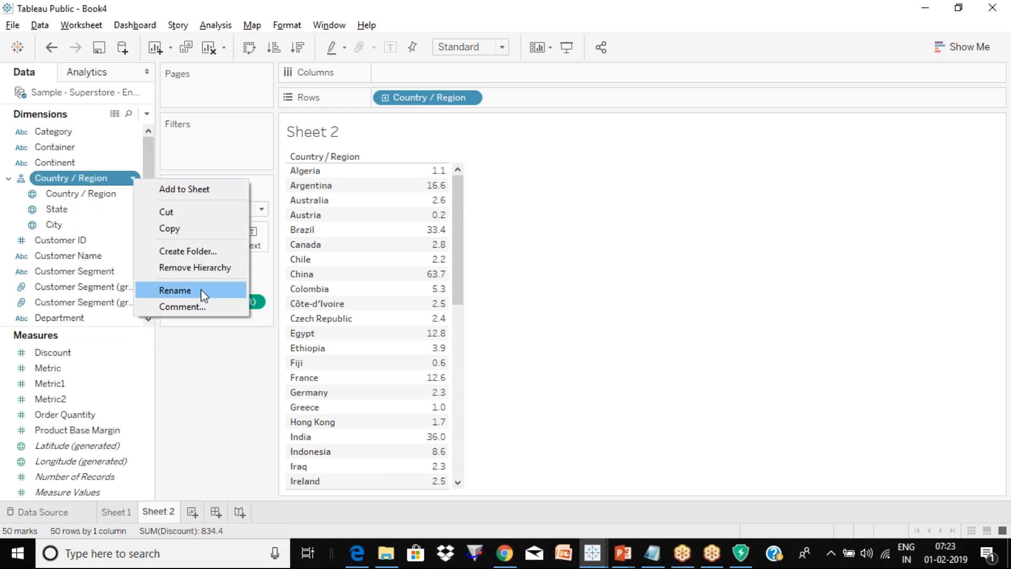
left_click(205, 268)
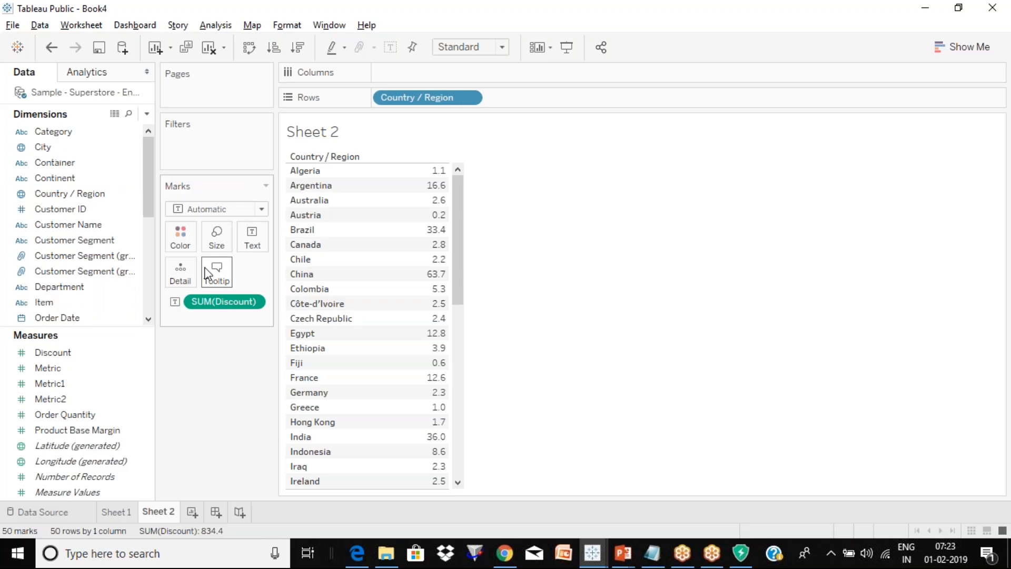
left_click_drag(148, 169, 147, 141)
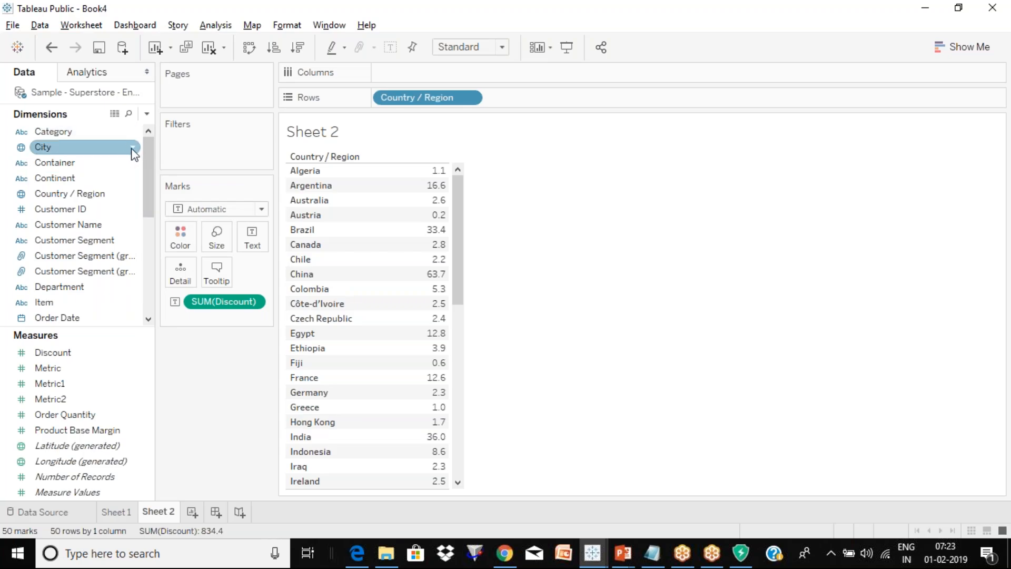
- Create a folder named "Geographical columns" from the City dimension
left_click(133, 149)
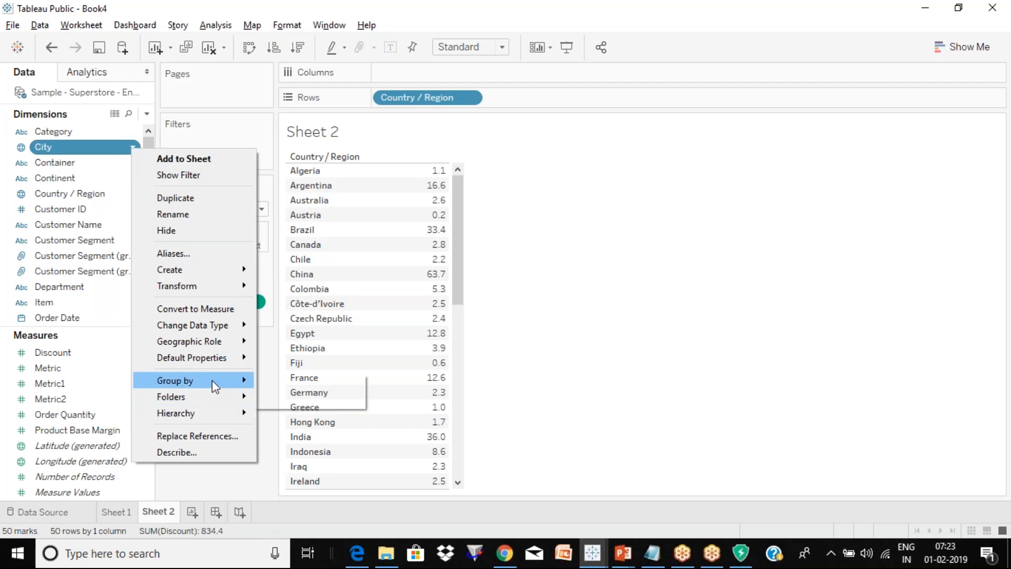
mouse_move(207, 403)
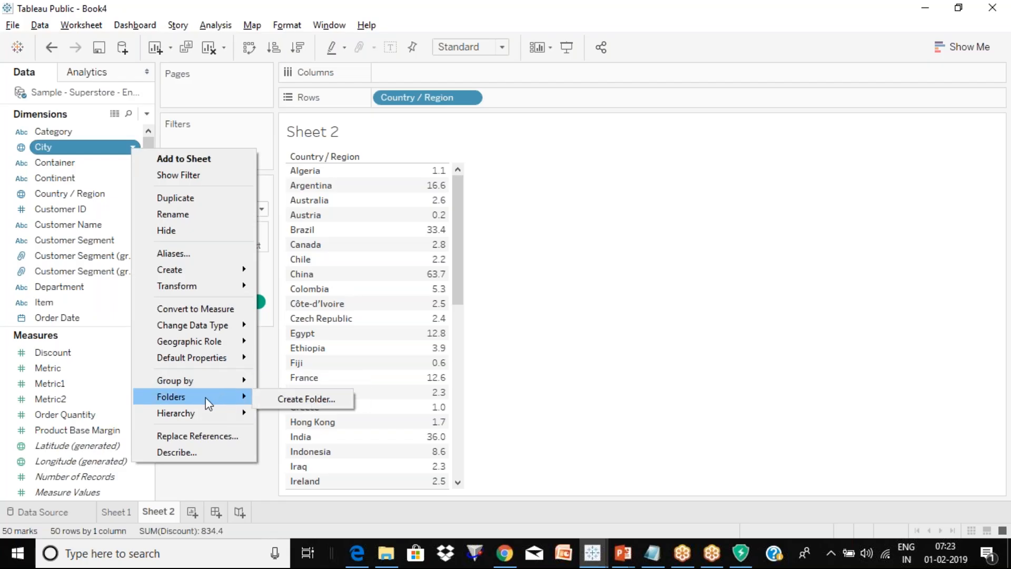
left_click(298, 403)
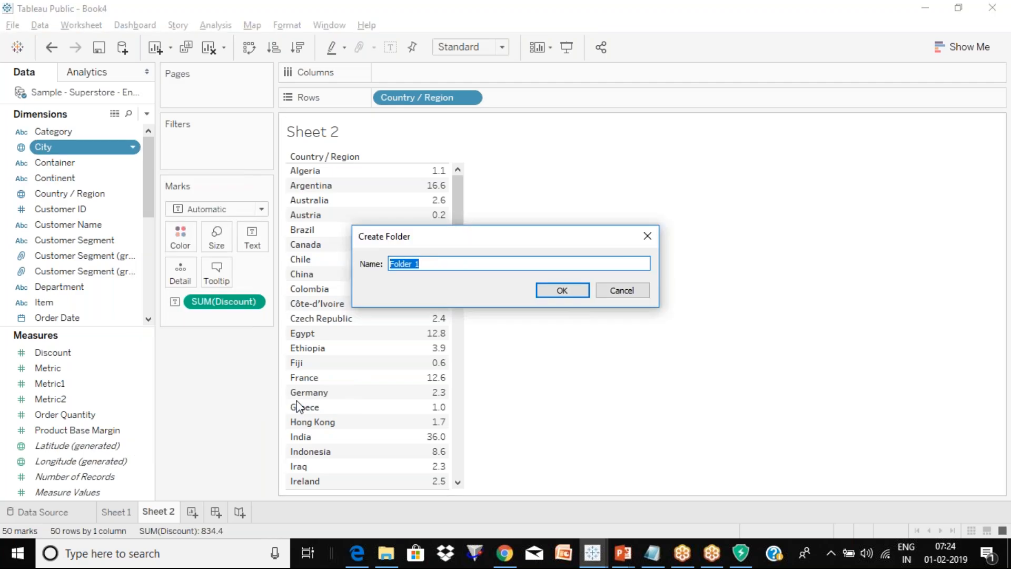
type("Geographical data")
key("BackSpace")
key("BackSpace")
key("BackSpace")
key("BackSpace")
type("columns")
left_click(584, 291)
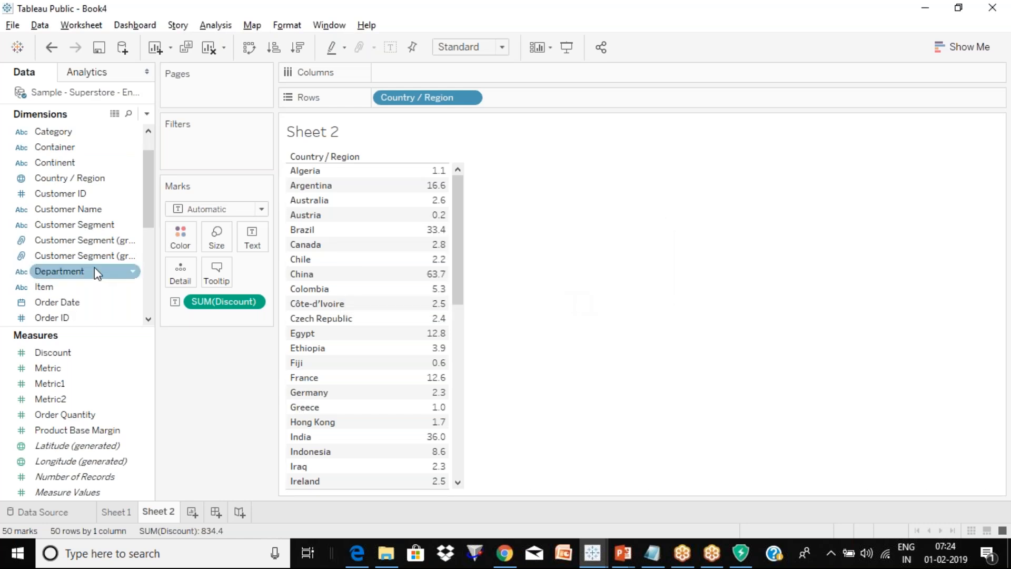
left_click_drag(149, 198, 150, 161)
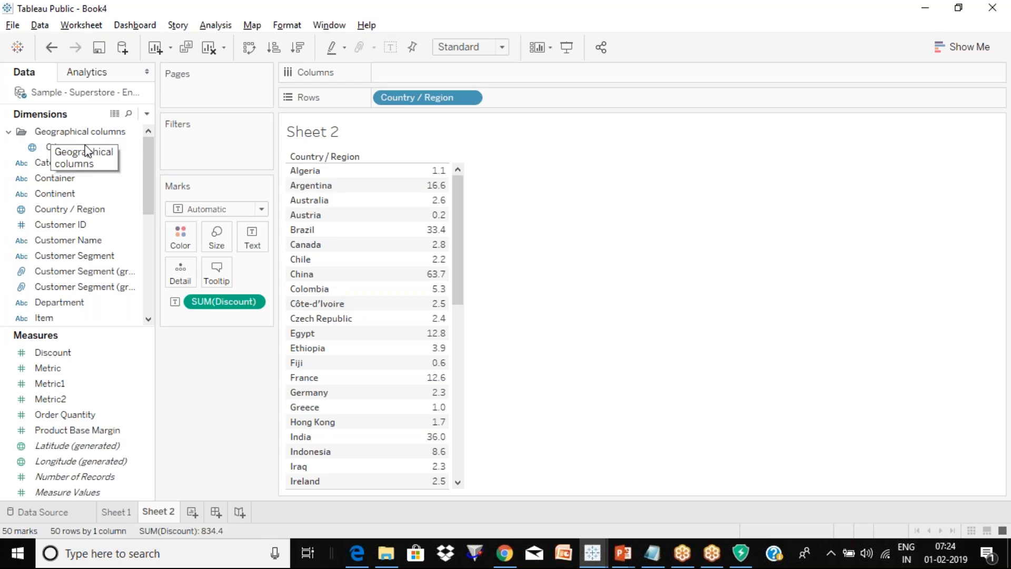
left_click(102, 141)
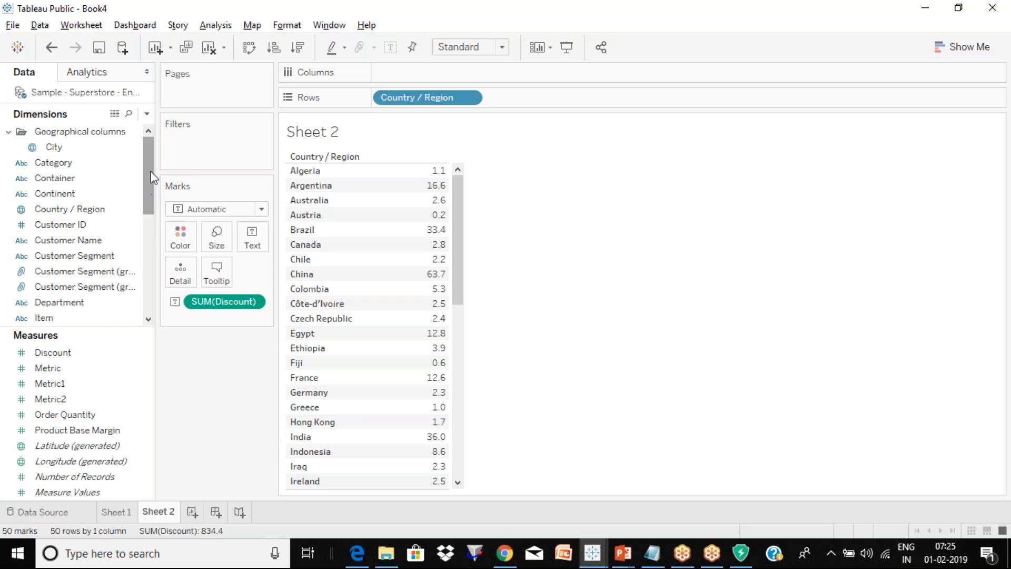
- Look through the full list of dimensions for other geographical fields that belong with City
left_click_drag(150, 166, 148, 134)
left_click(132, 244)
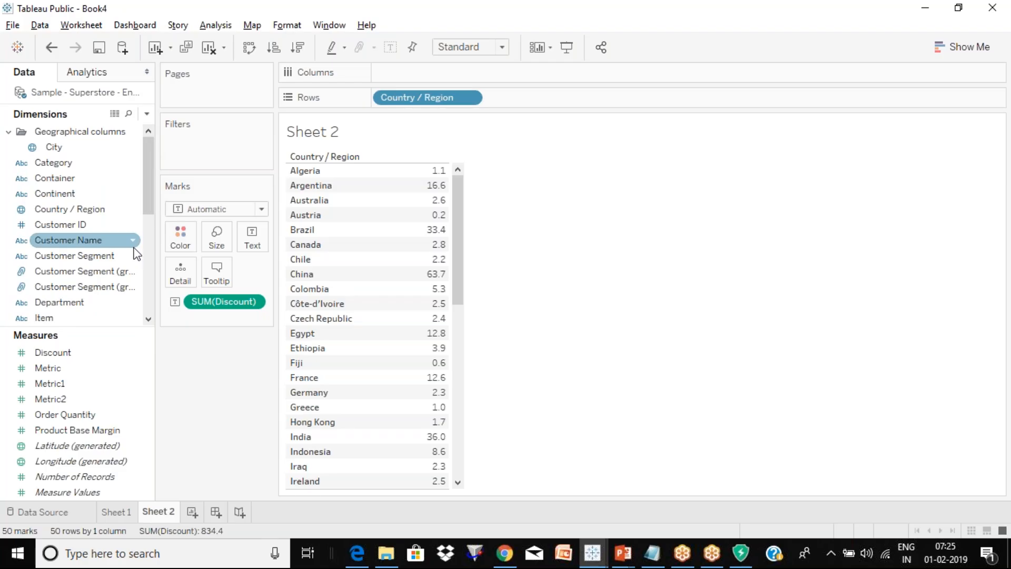
scroll(150, 227, "down", 5)
left_click_drag(154, 254, 140, 136)
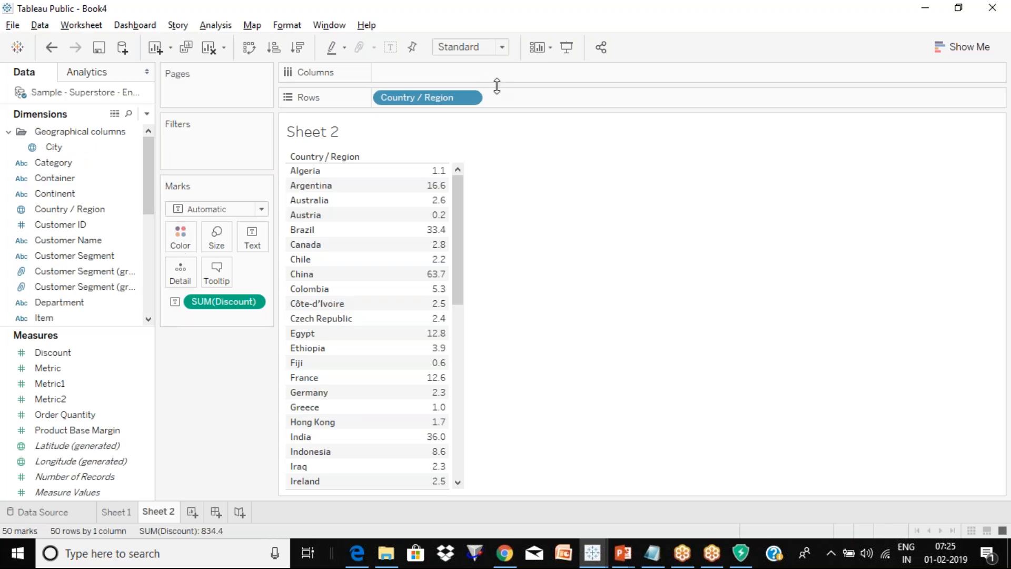
left_click_drag(148, 156, 149, 213)
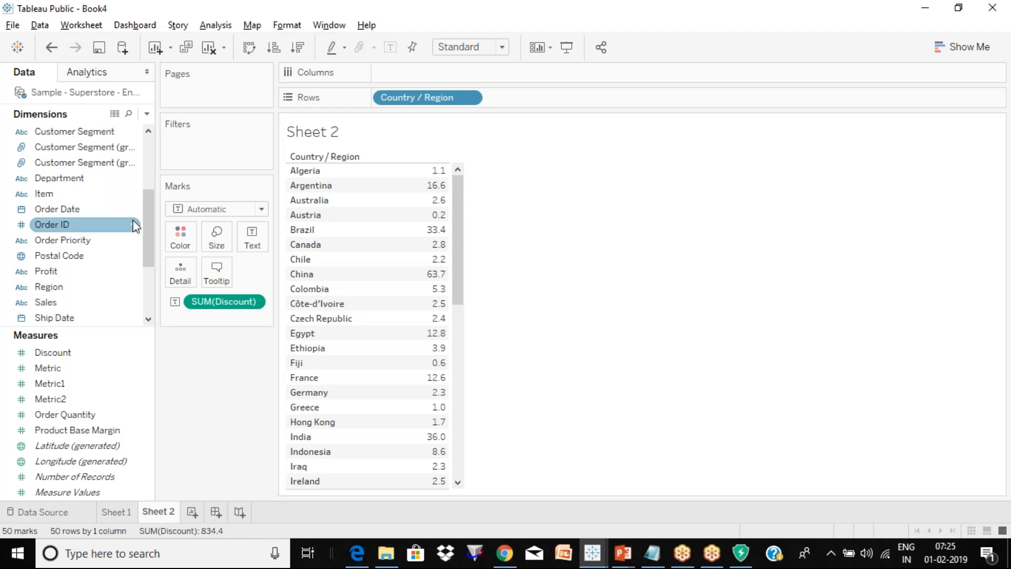
left_click_drag(149, 233, 147, 140)
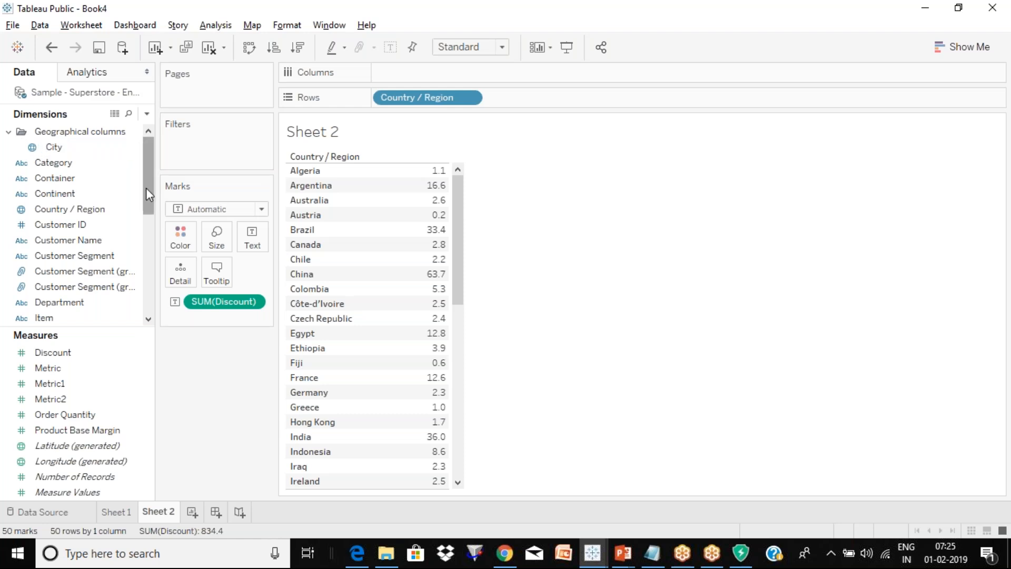
left_click_drag(148, 182, 104, 147)
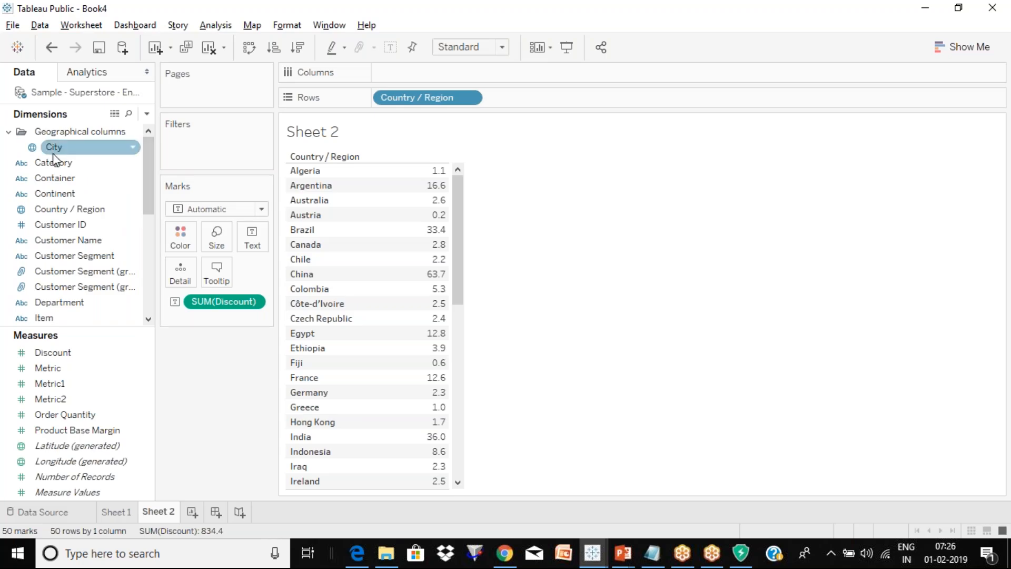
mouse_move(150, 170)
left_mouse_down()
mouse_move(153, 196)
mouse_move(150, 150)
left_mouse_up()
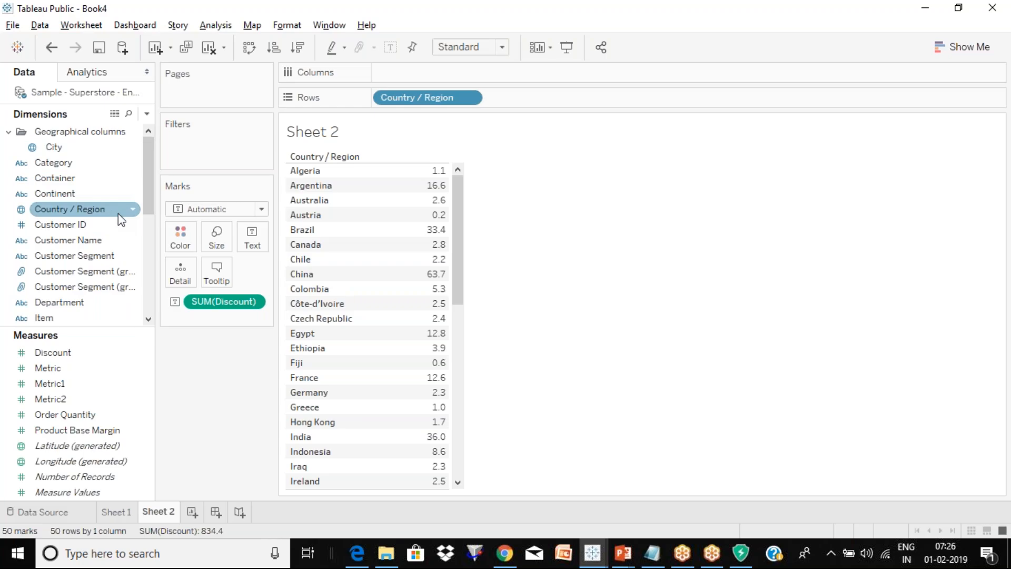
- Add the Country / Region dimension to the Geographical columns folder
left_click(135, 212)
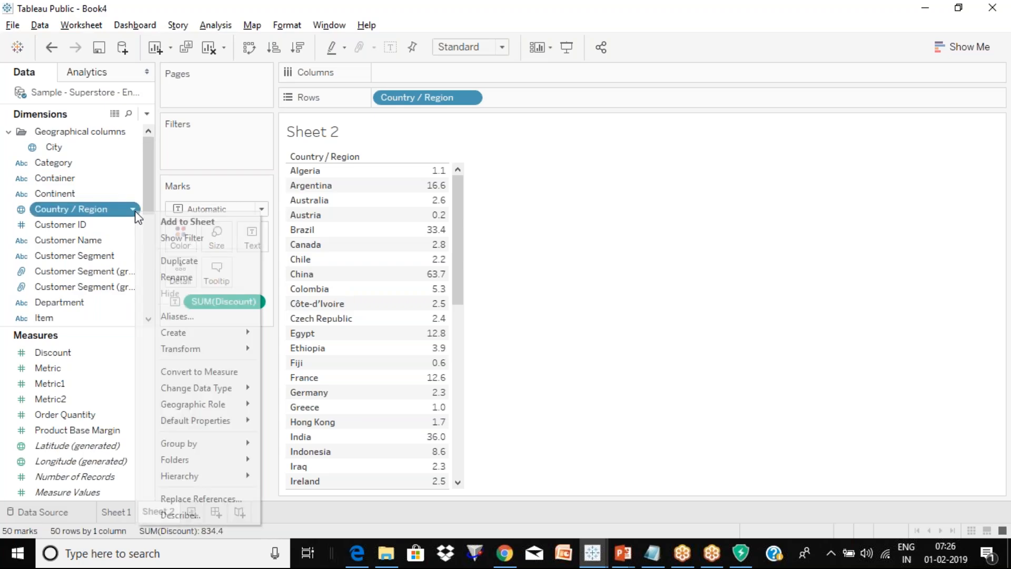
mouse_move(215, 453)
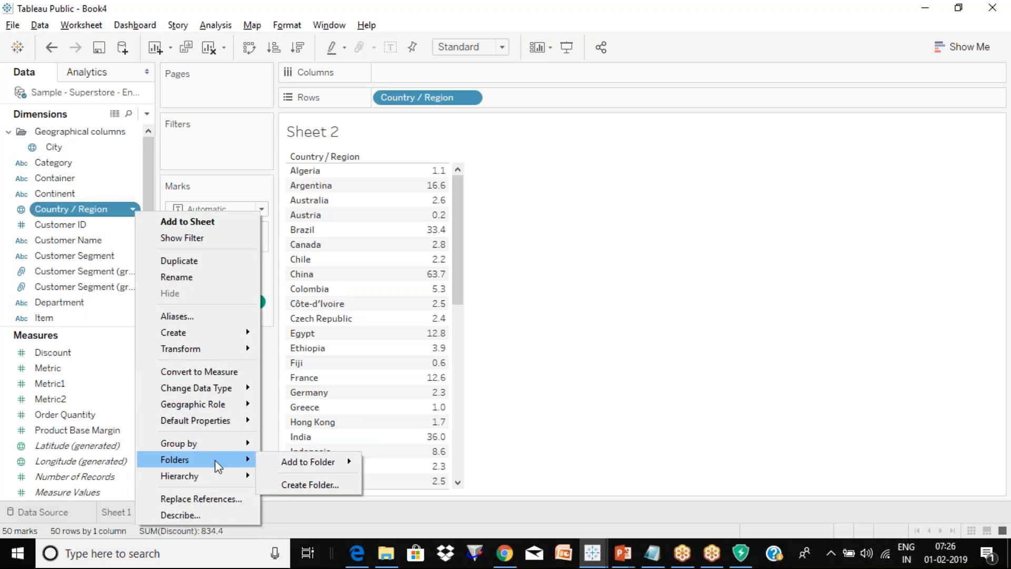
mouse_move(303, 461)
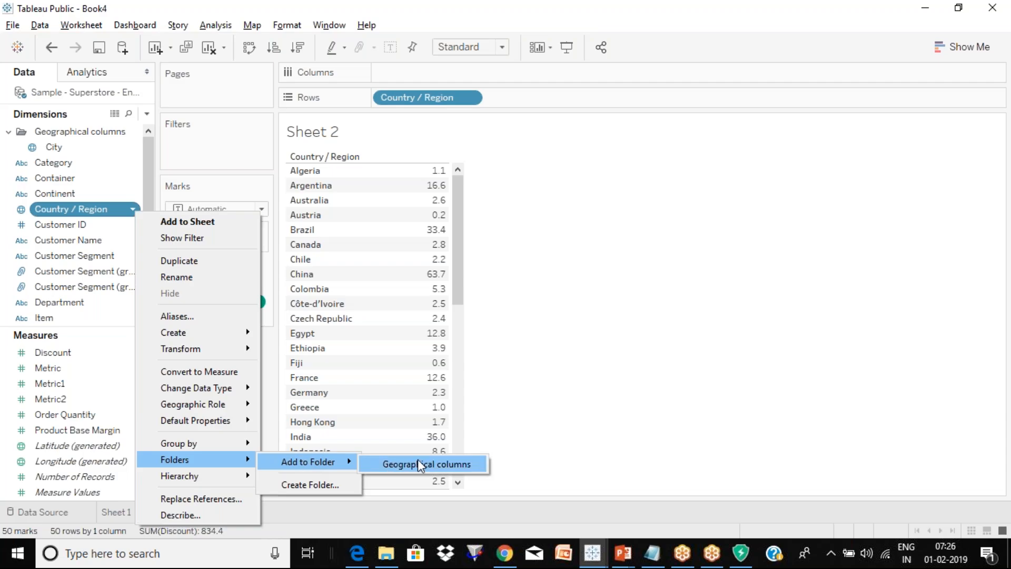
left_click(456, 464)
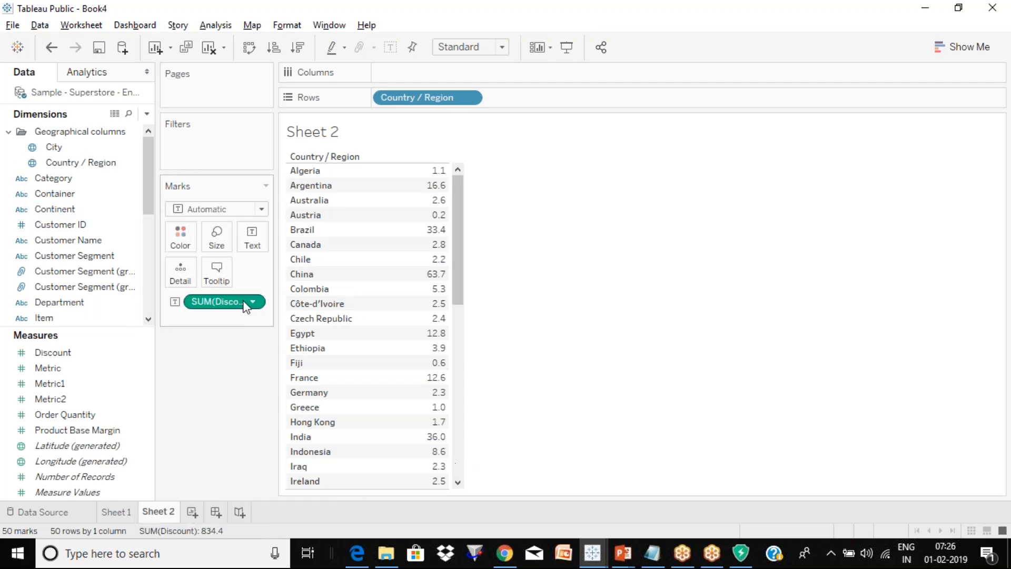
- Add the Postal Code dimension to the Geographical columns folder
left_click_drag(147, 159, 155, 221)
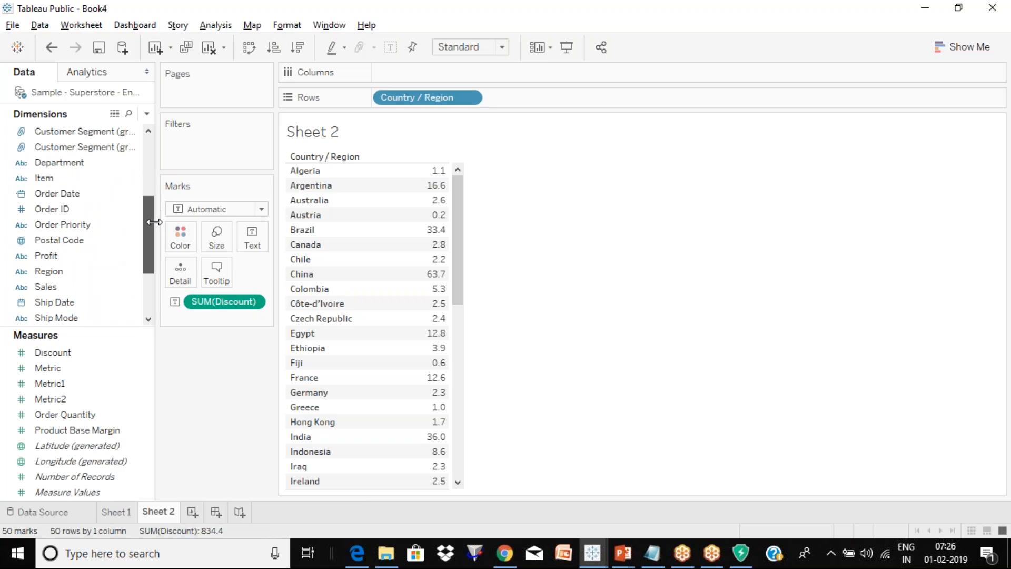
left_click(24, 241)
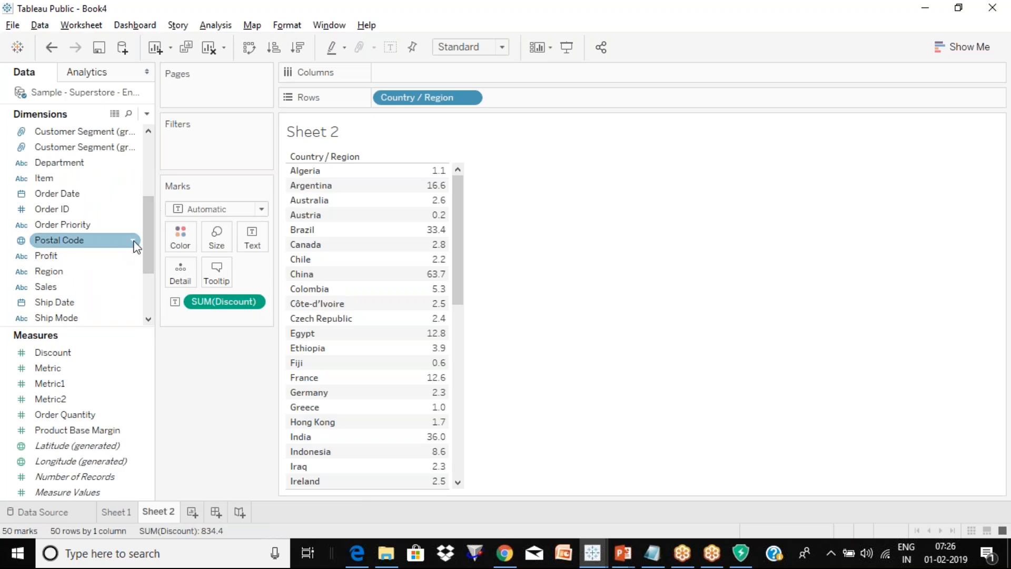
left_click(133, 240)
mouse_move(231, 490)
mouse_move(315, 490)
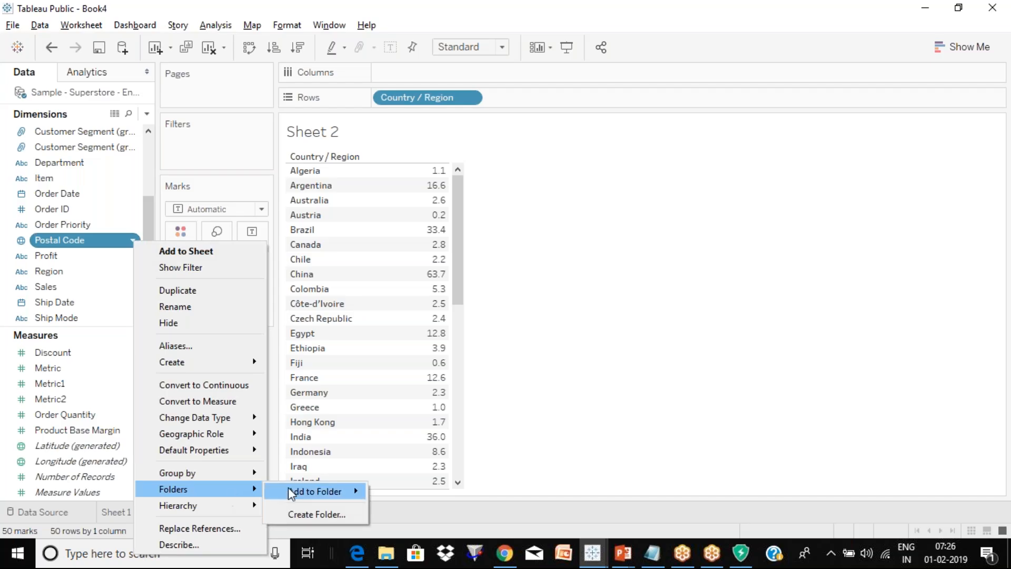
left_click(420, 494)
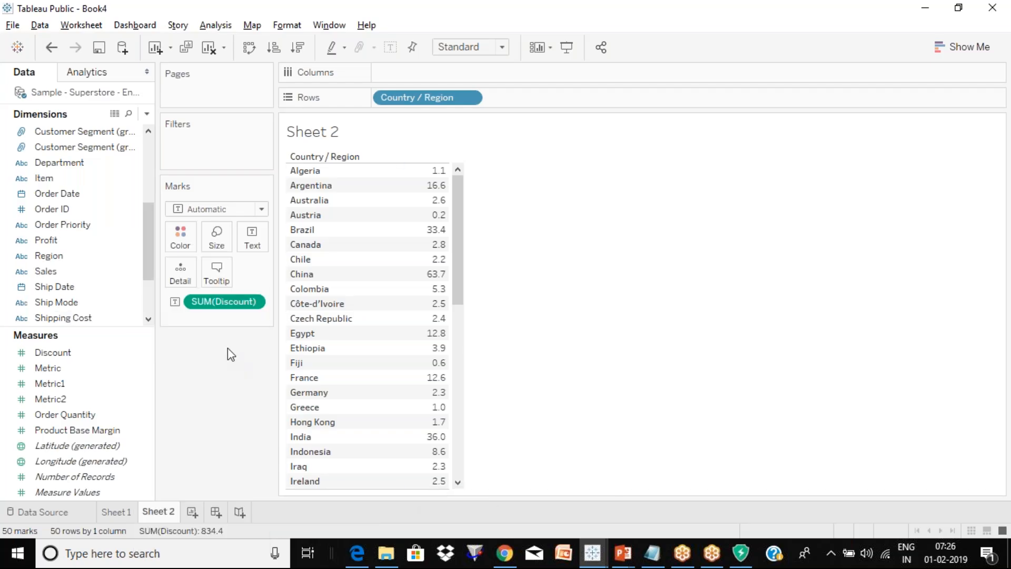
- Add the State dimension to the Geographical columns folder
left_click_drag(151, 254, 152, 286)
left_click(134, 257)
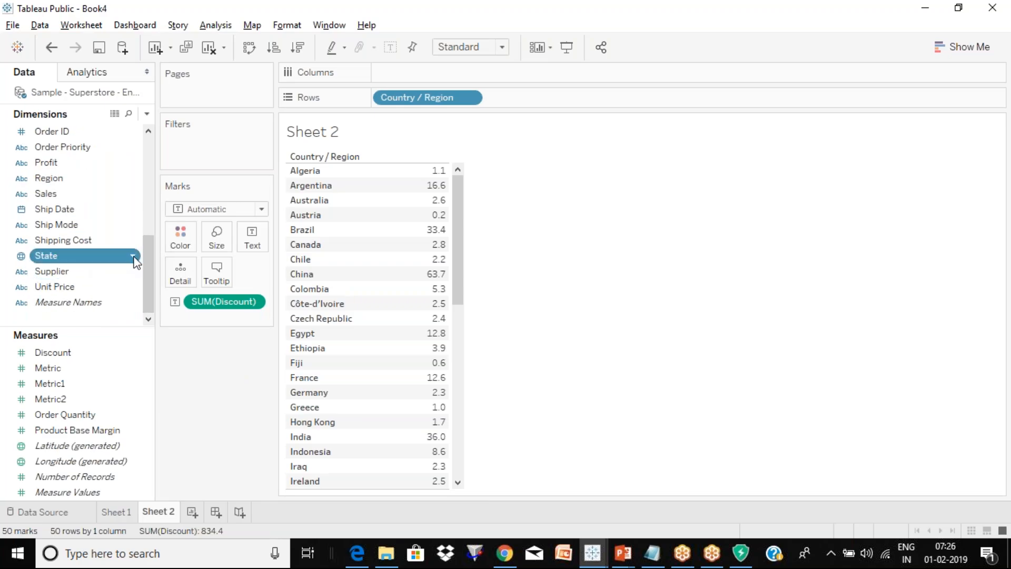
mouse_move(211, 231)
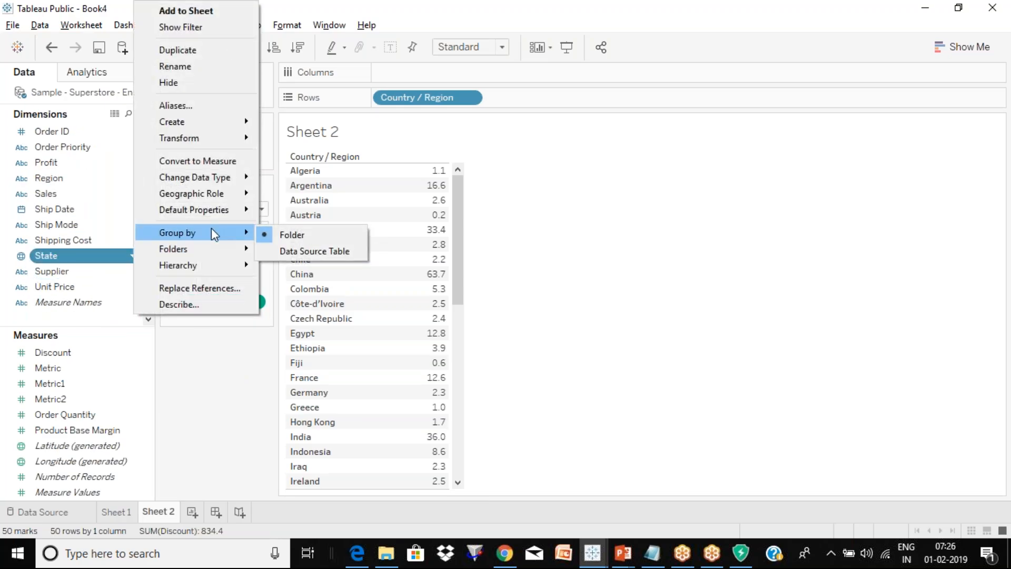
mouse_move(209, 249)
mouse_move(357, 254)
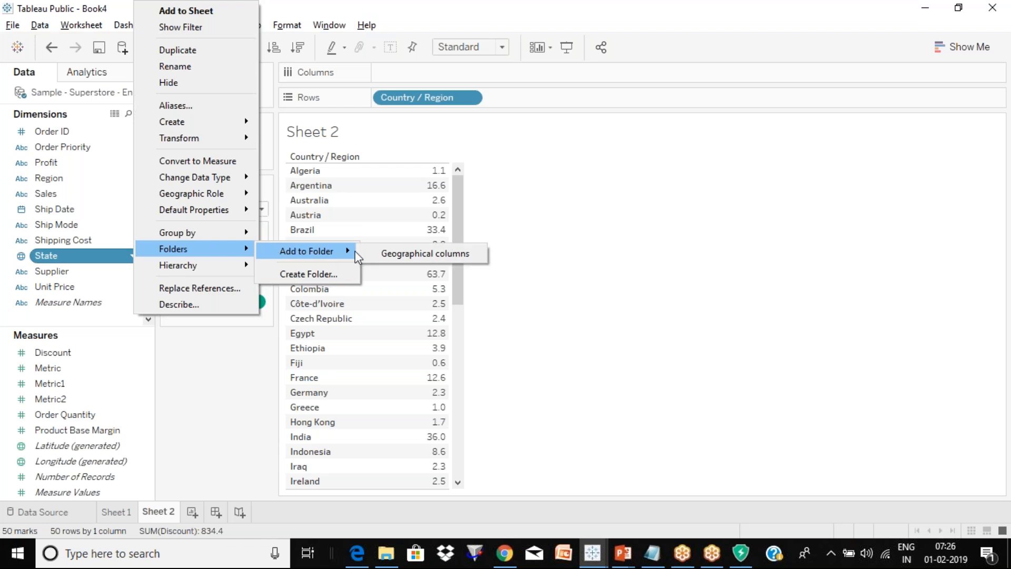
left_click(405, 254)
left_click_drag(154, 273, 143, 151)
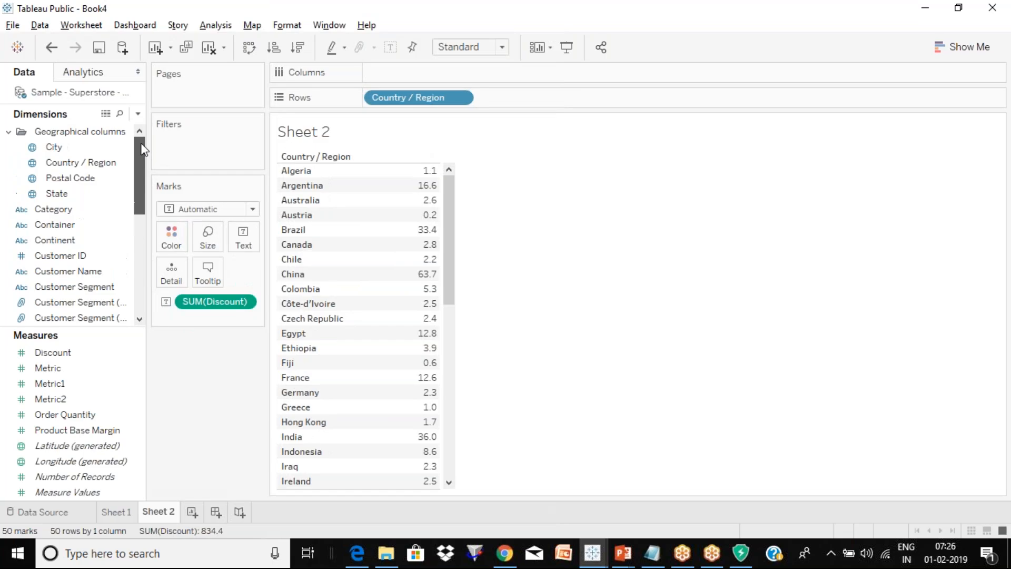
- Collapse and re-expand the Geographical columns folder to review the fields it contains
left_click(92, 163)
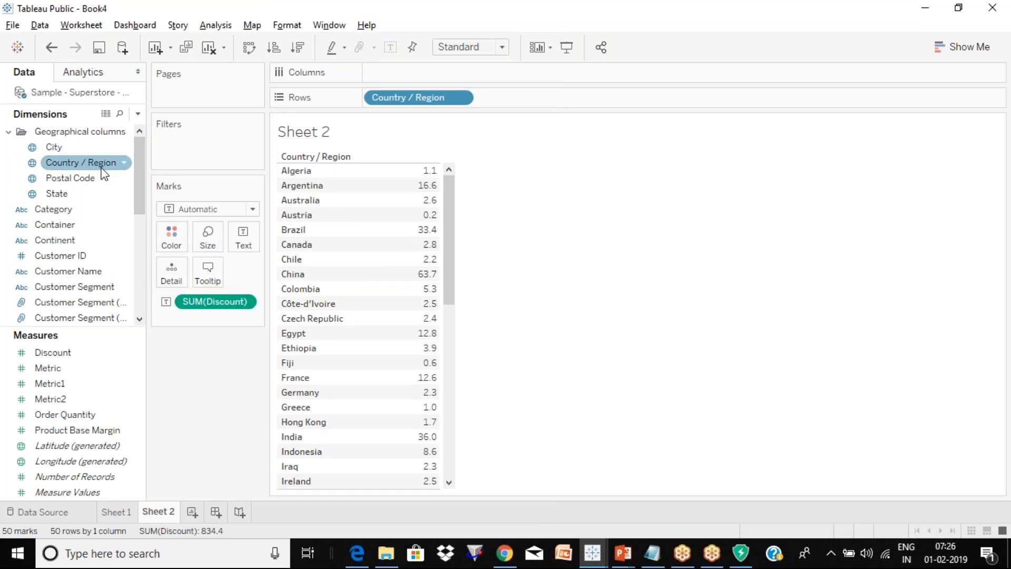
left_click_drag(138, 171, 137, 124)
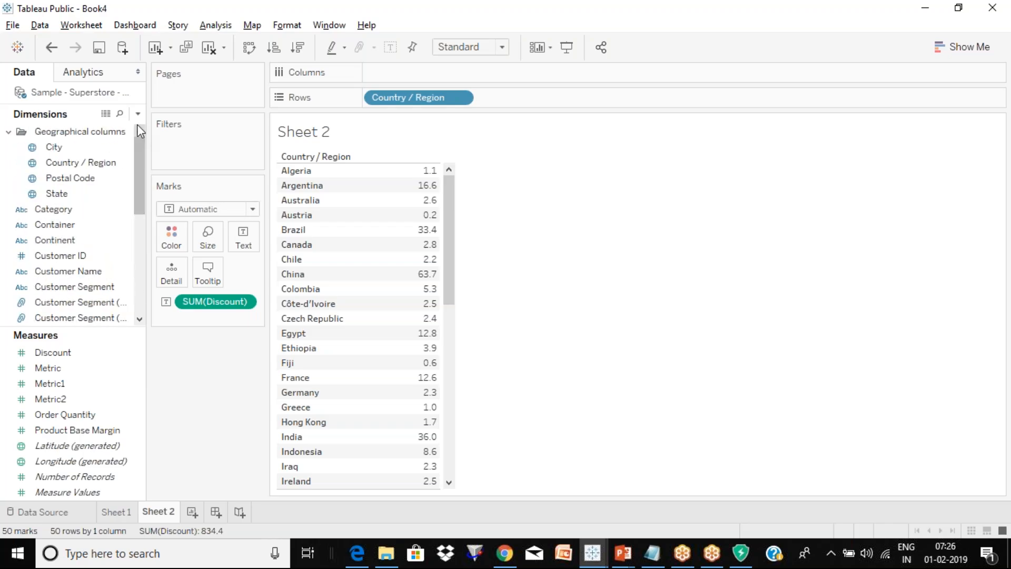
left_click(14, 133)
left_click(9, 133)
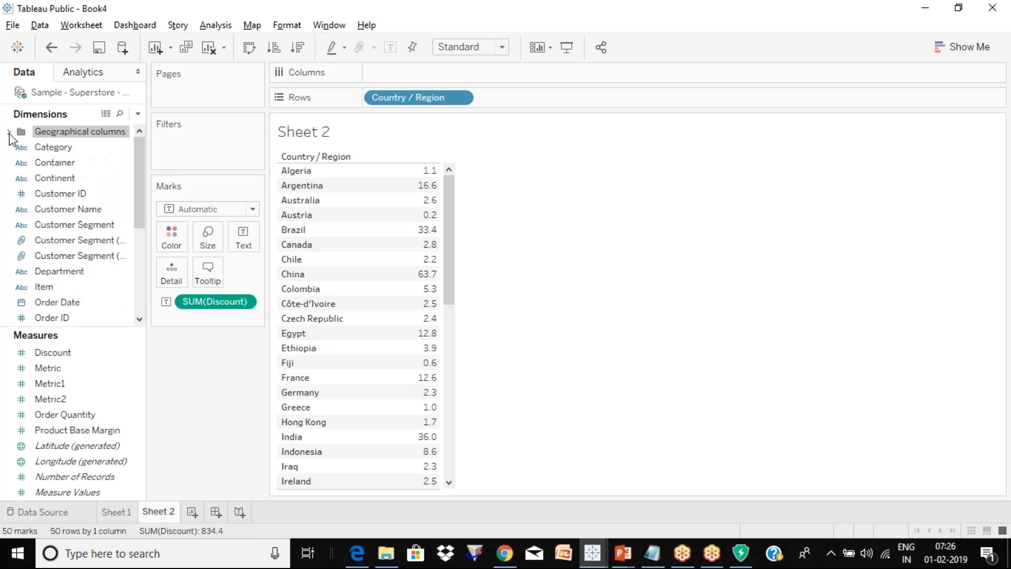
left_click(9, 132)
left_click(8, 132)
left_click(8, 132)
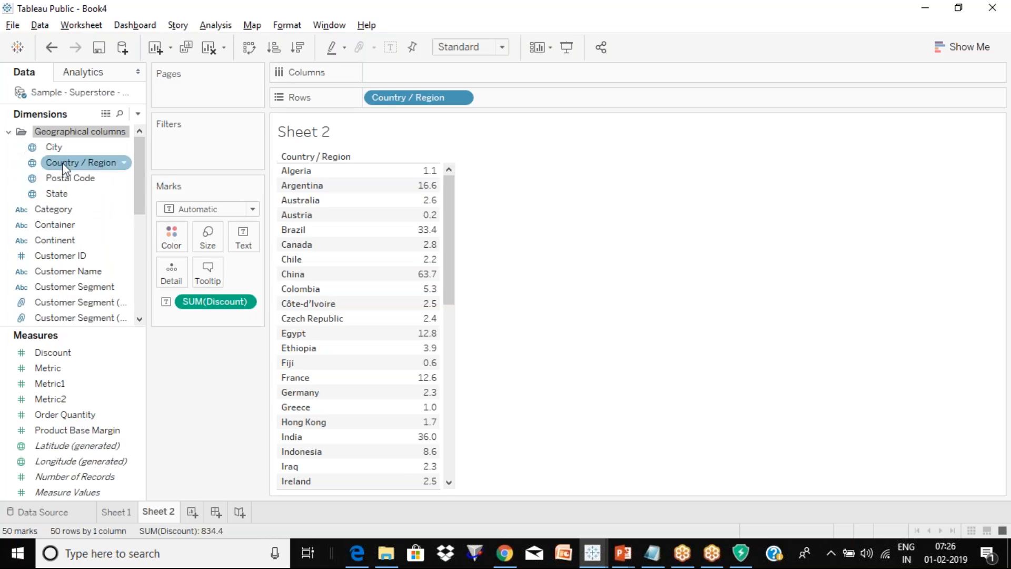
- Create a folder named Date Columns in the Data pane from the Ship Date dimension
left_click_drag(137, 159, 144, 253)
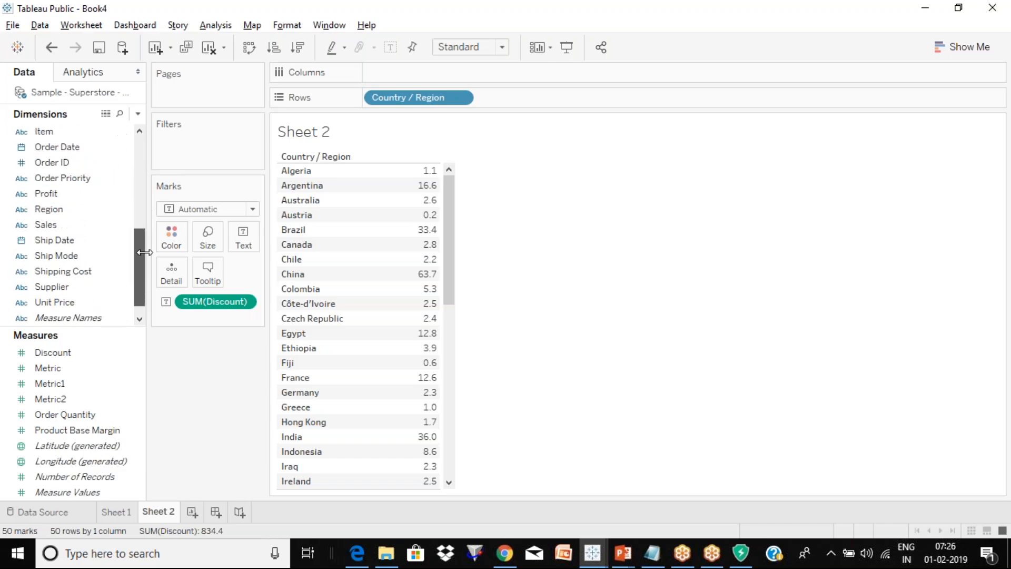
left_click(126, 239)
mouse_move(235, 440)
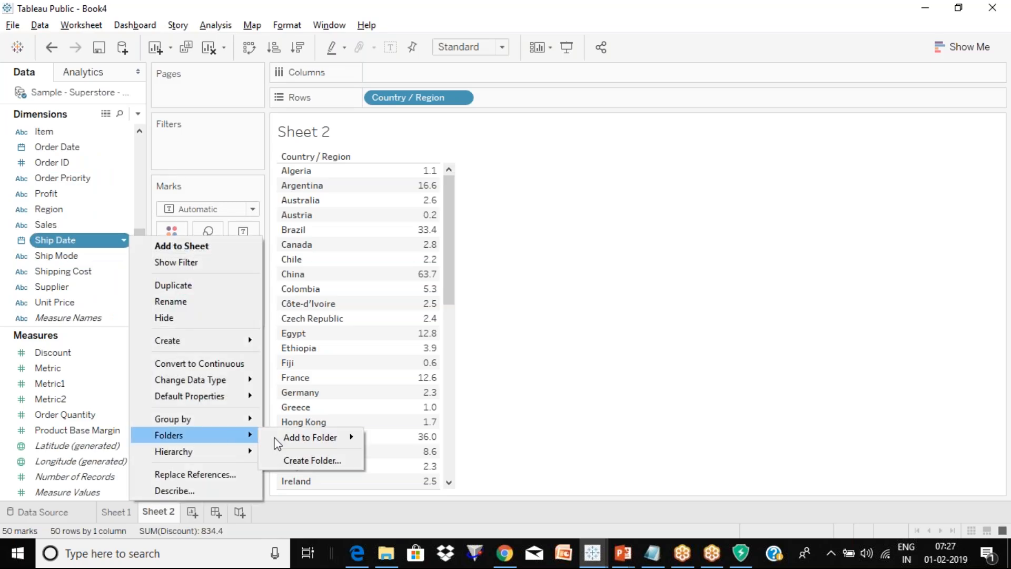
left_click(330, 466)
type("Datew")
key("BackSpace")
type("Columns")
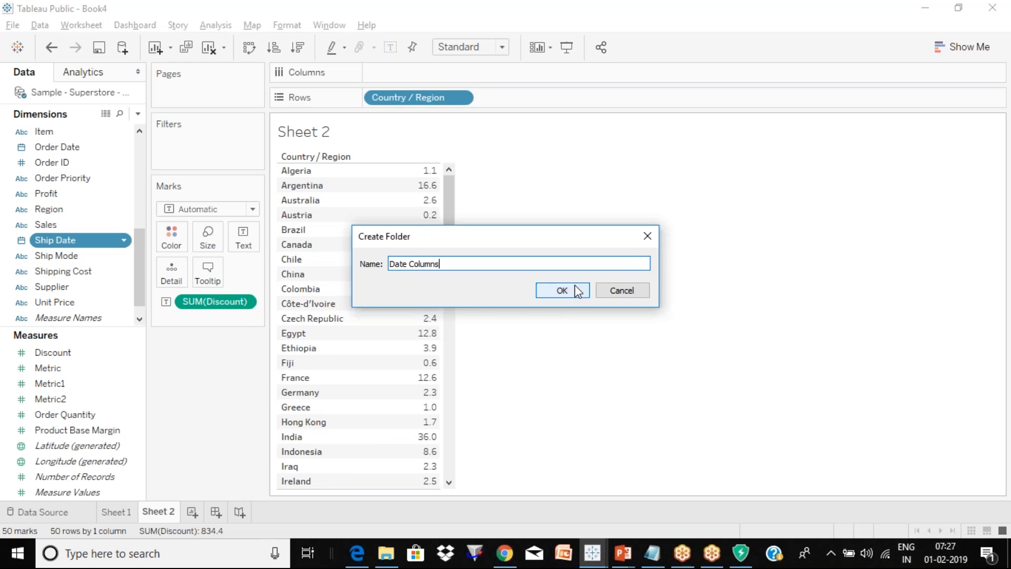
left_click(575, 289)
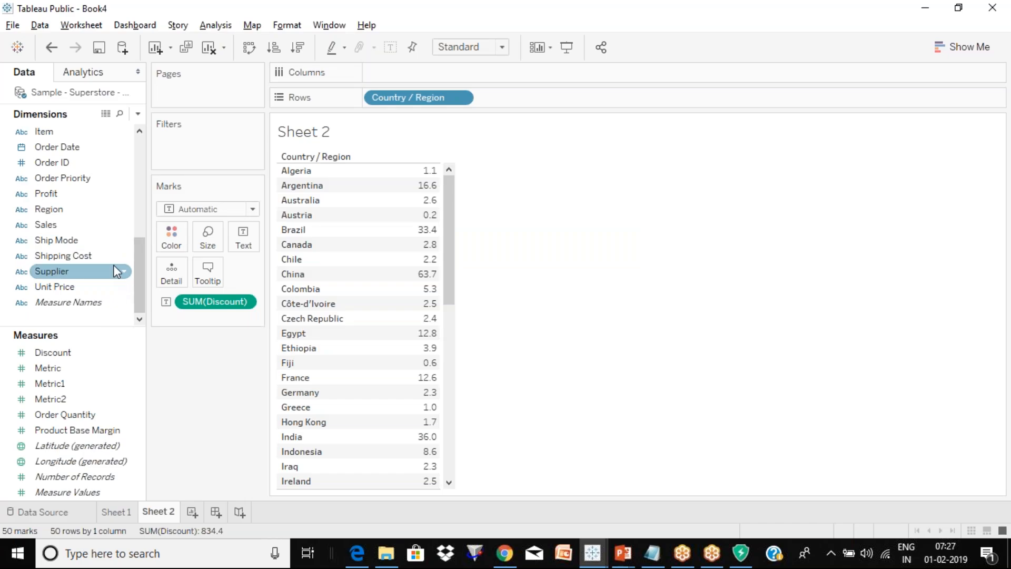
left_click_drag(137, 263, 144, 139)
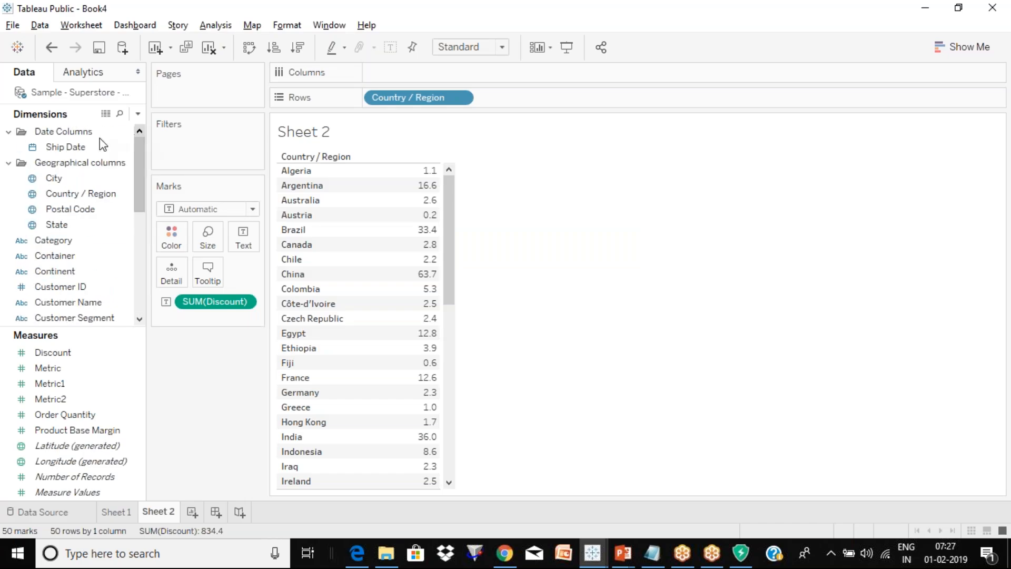
- Add the Order Date dimension to the Date Columns folder
left_click_drag(137, 164, 142, 240)
left_click(94, 226)
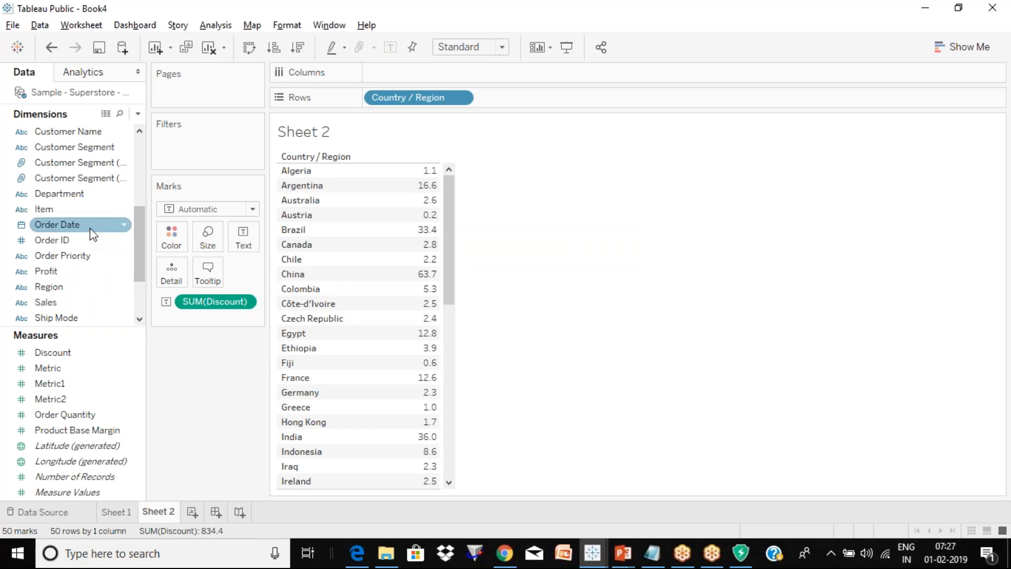
left_click(124, 226)
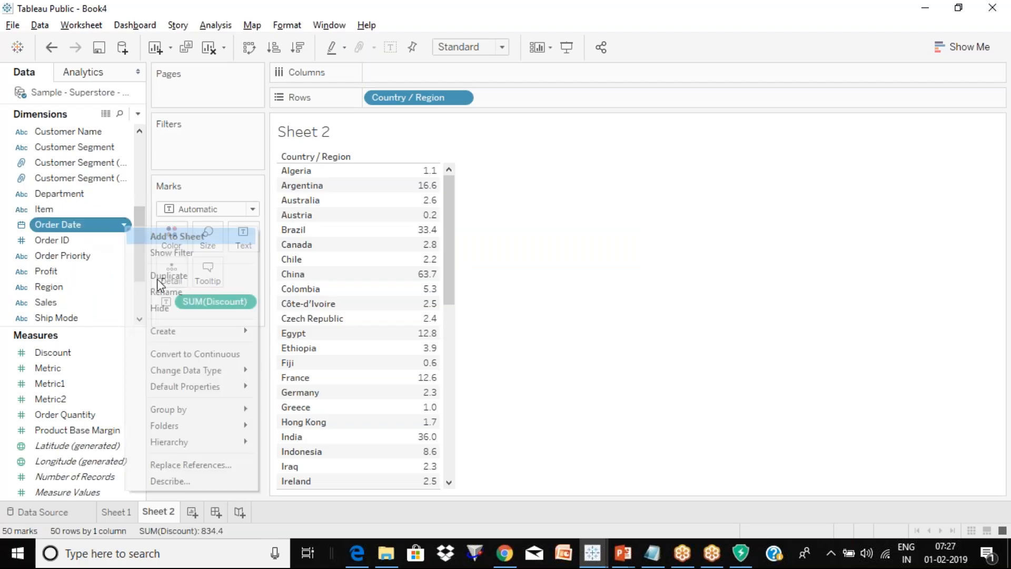
mouse_move(245, 425)
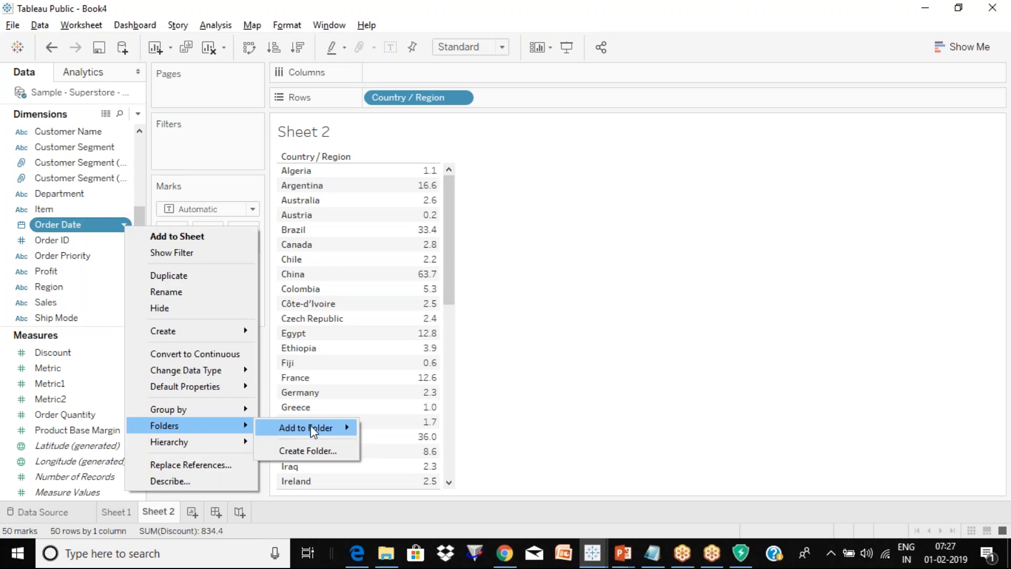
mouse_move(320, 428)
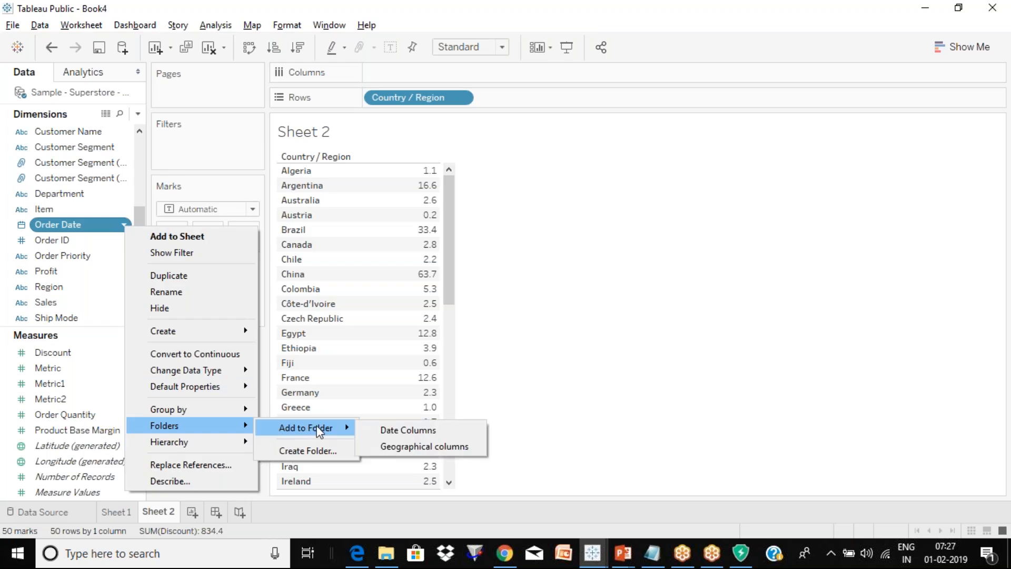
left_click(425, 428)
left_click_drag(138, 252, 141, 152)
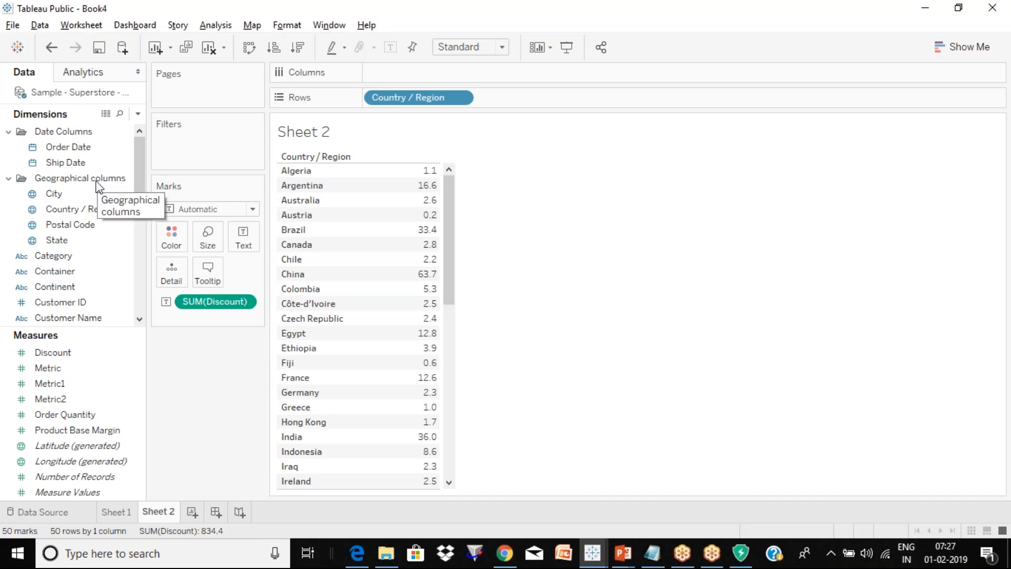
- Collapse and re-expand the Geographical columns and Date Columns folders to review their grouped fields
left_click(9, 181)
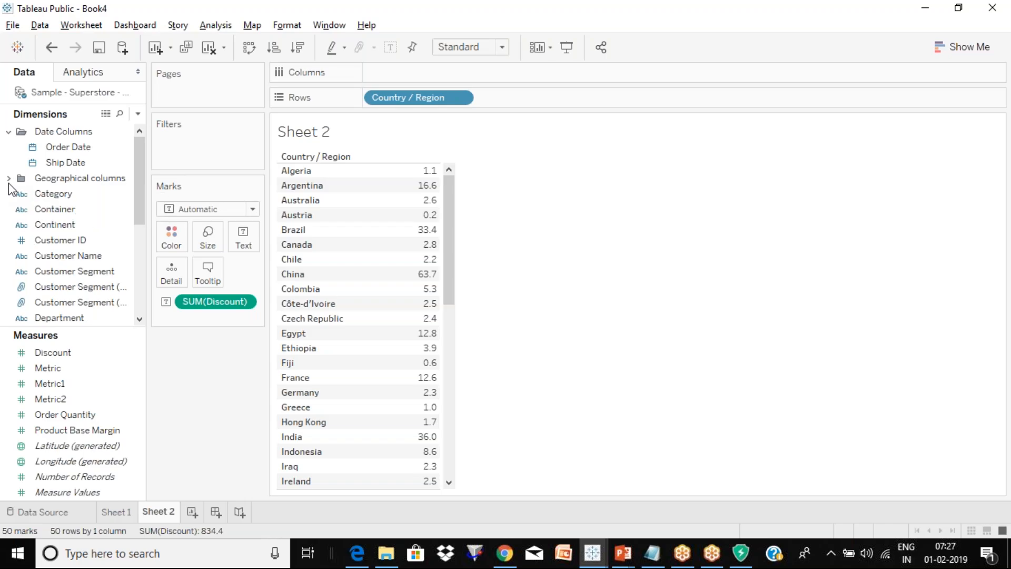
left_click(10, 133)
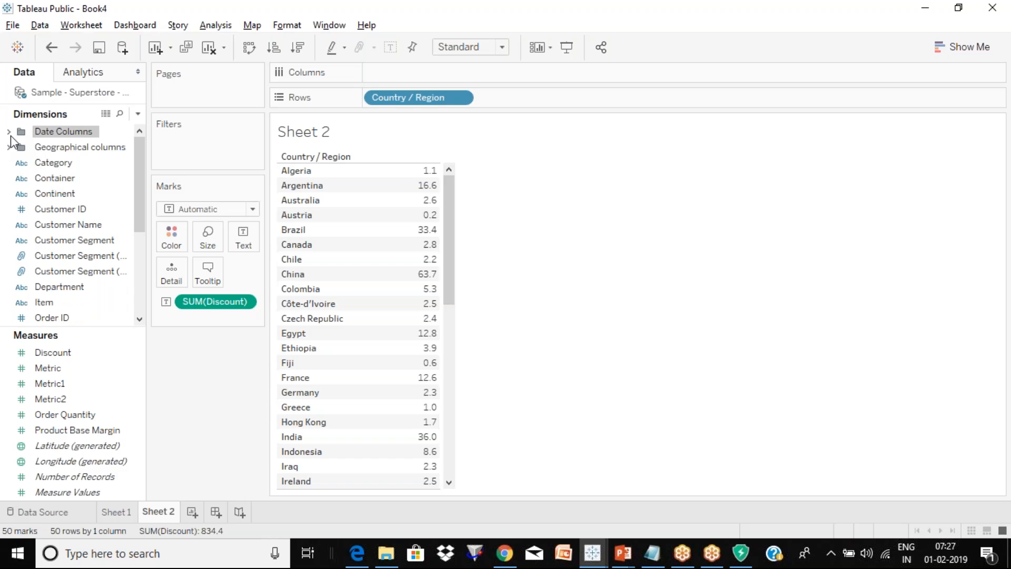
left_click(9, 134)
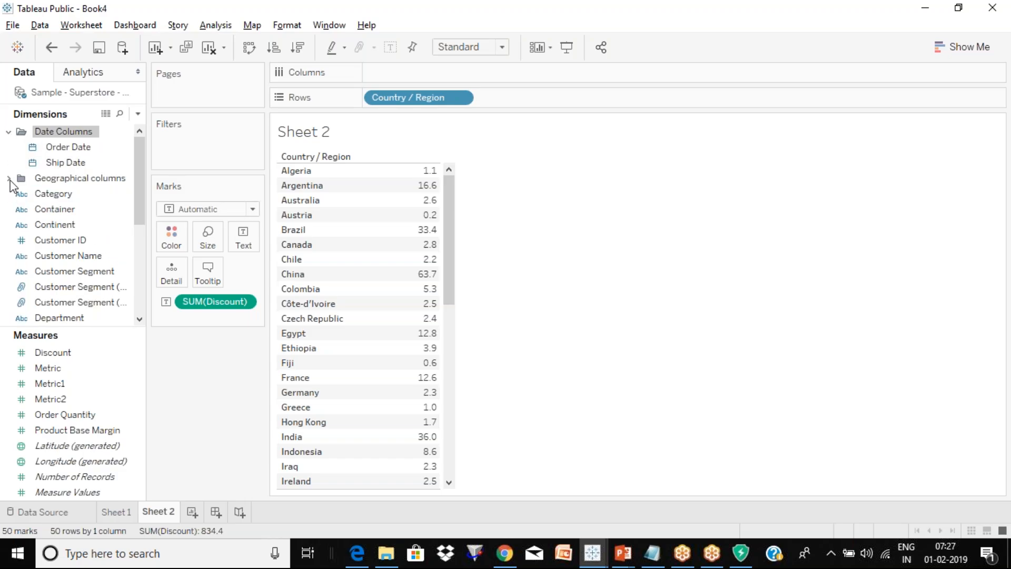
left_click(9, 180)
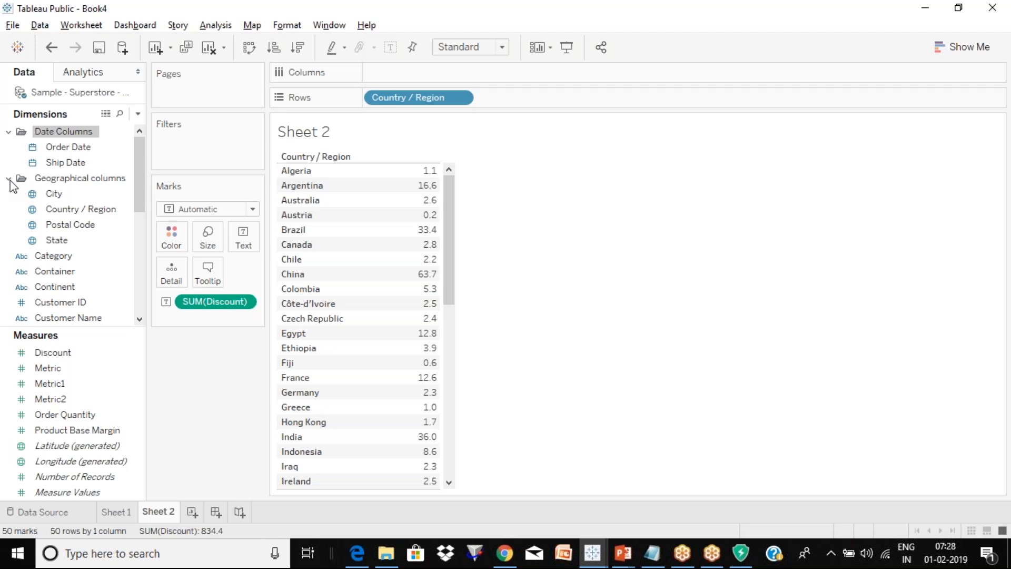
- Try to reorder the Country / Region, City and State fields within the Geographical columns folder
left_click(1007, 248)
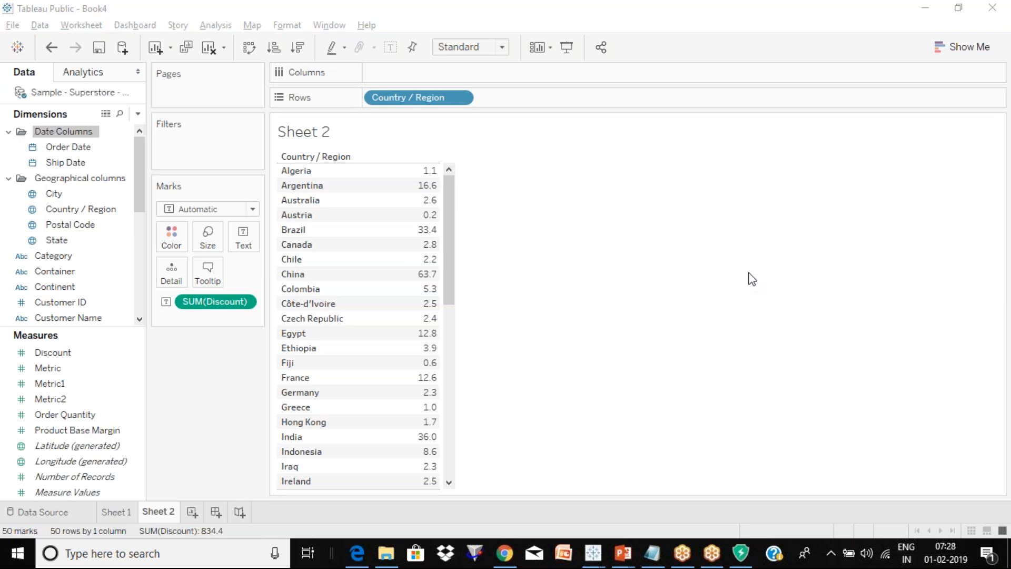
left_click(91, 210)
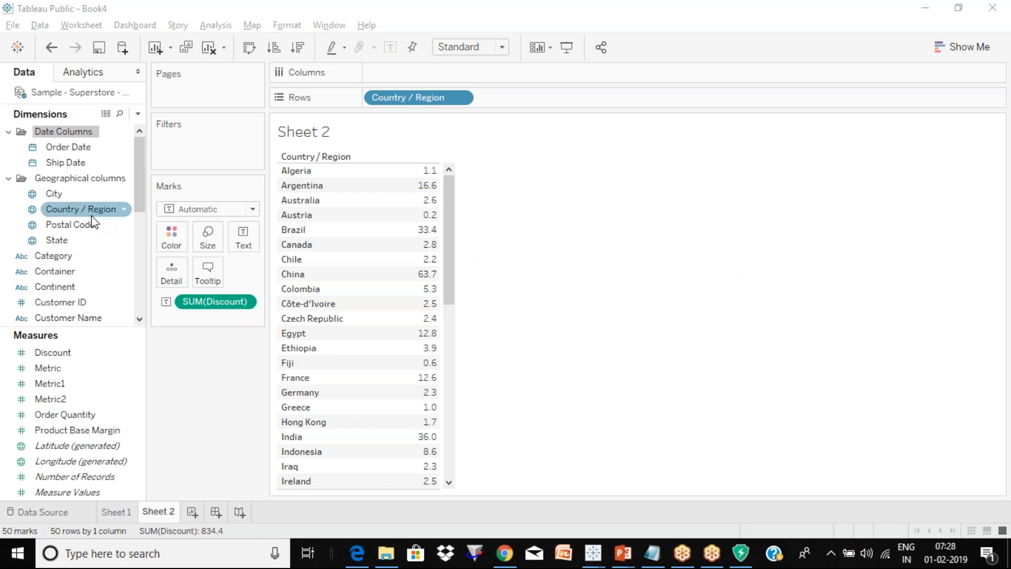
left_click_drag(87, 210, 64, 185)
left_click(67, 209)
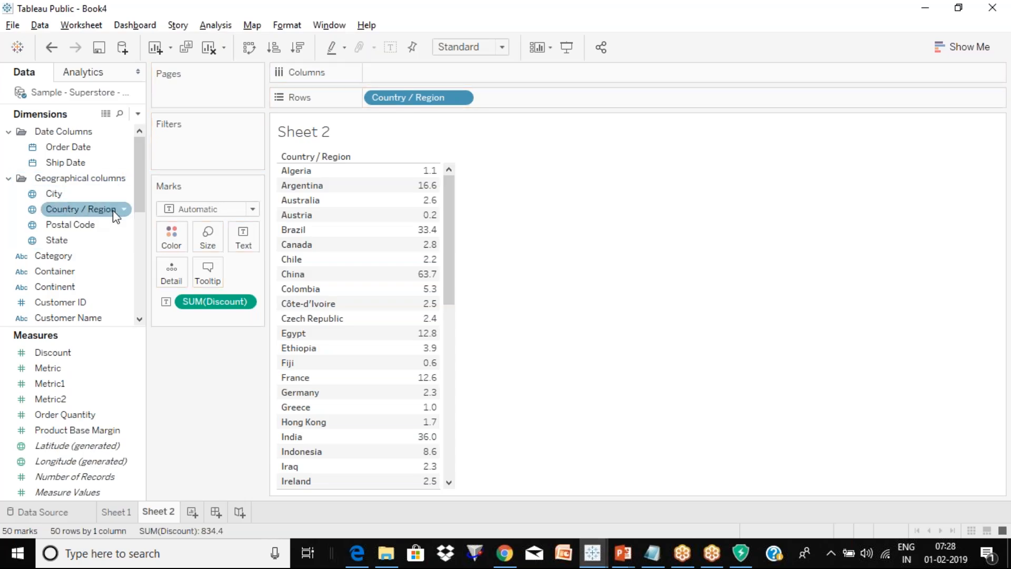
left_click_drag(104, 211, 87, 183)
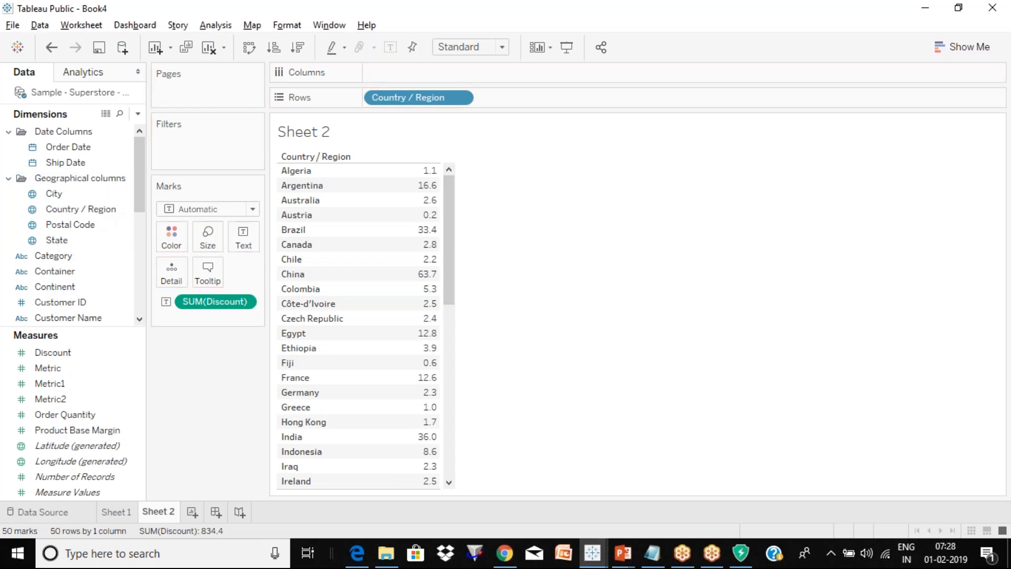
left_click(61, 196)
left_click_drag(107, 195, 84, 246)
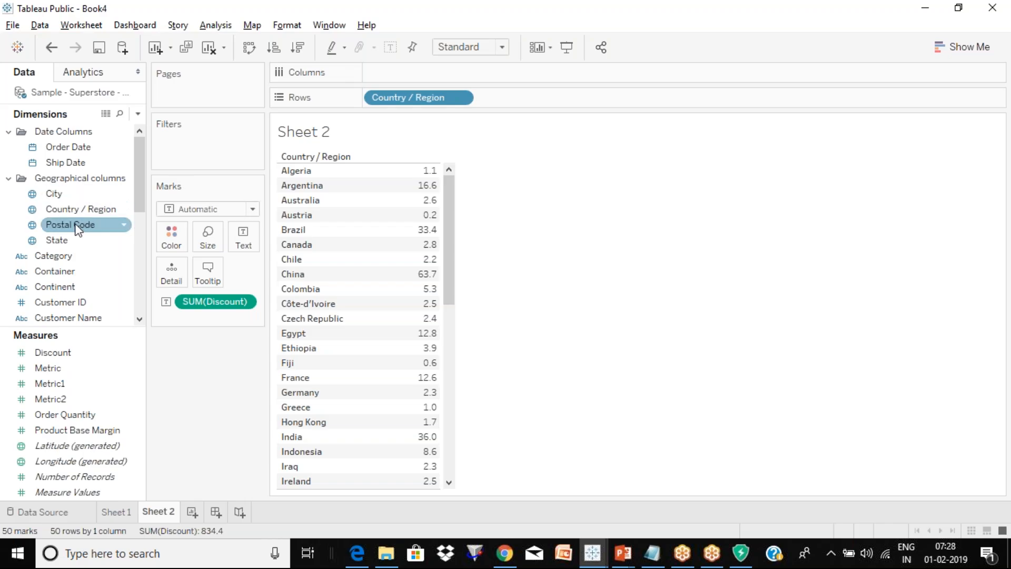
left_click_drag(76, 238, 65, 192)
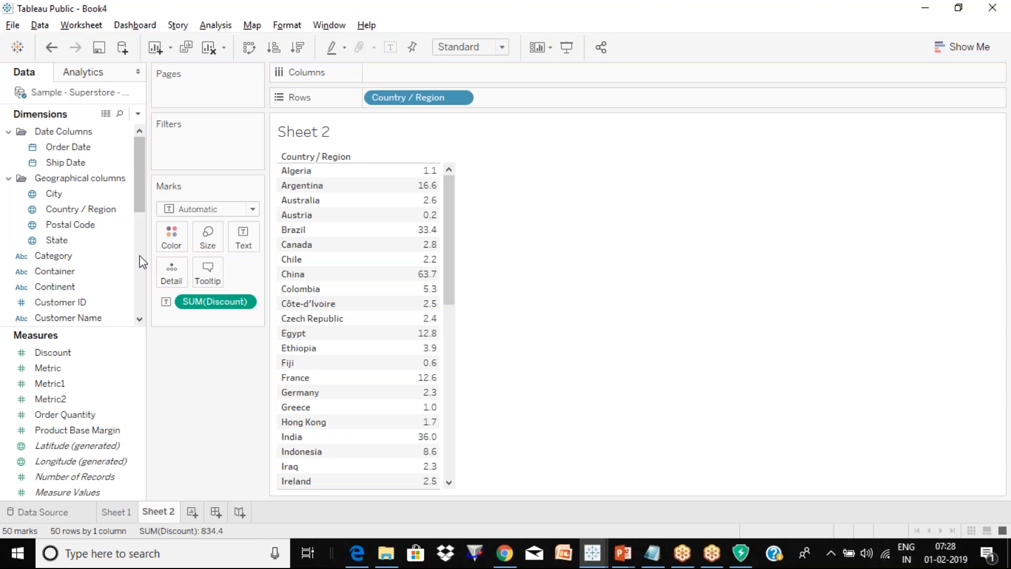
- Check the folder options available for the Country / Region dimension, without changing its folder
left_click(123, 209)
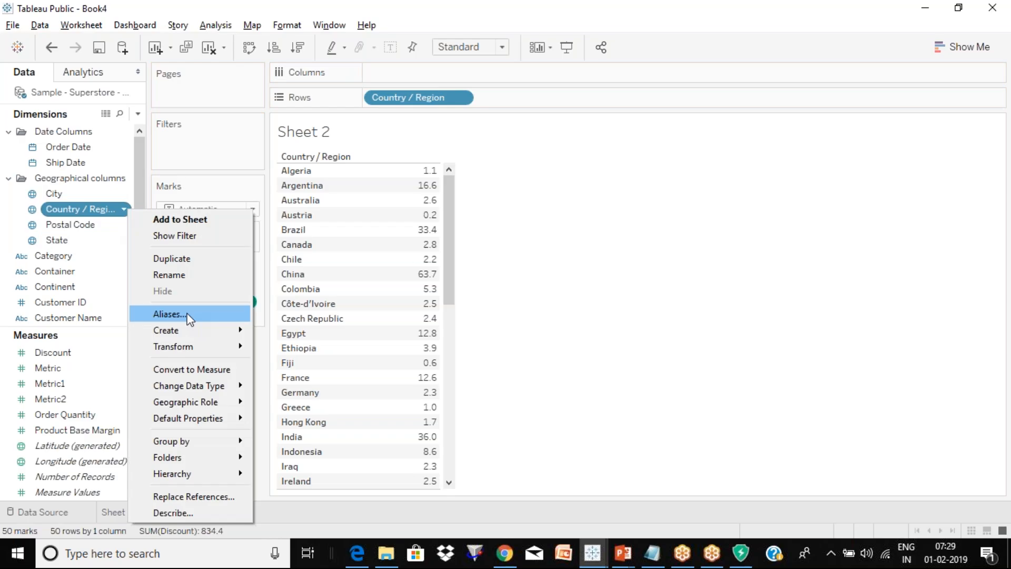
mouse_move(220, 463)
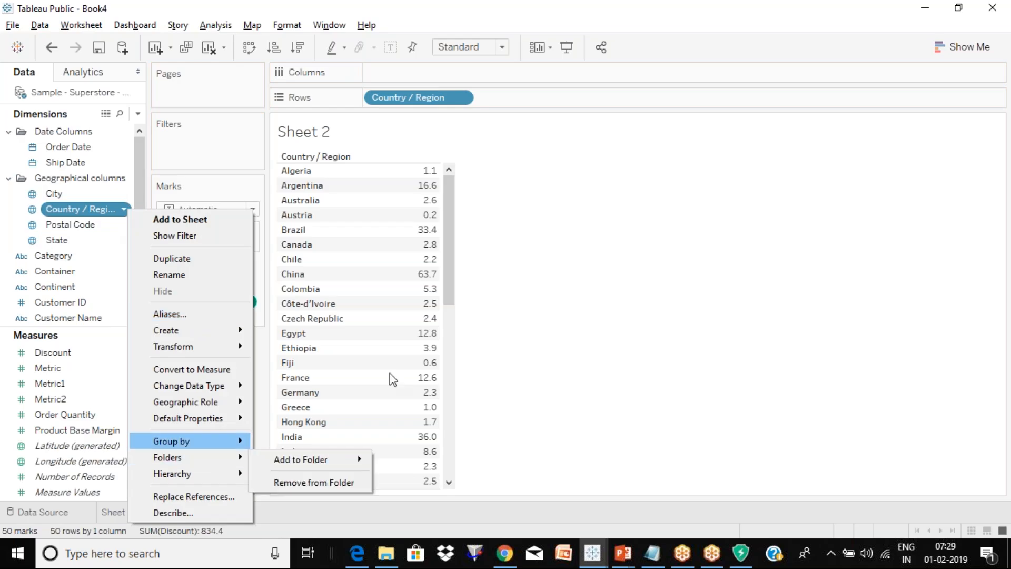
left_click(568, 324)
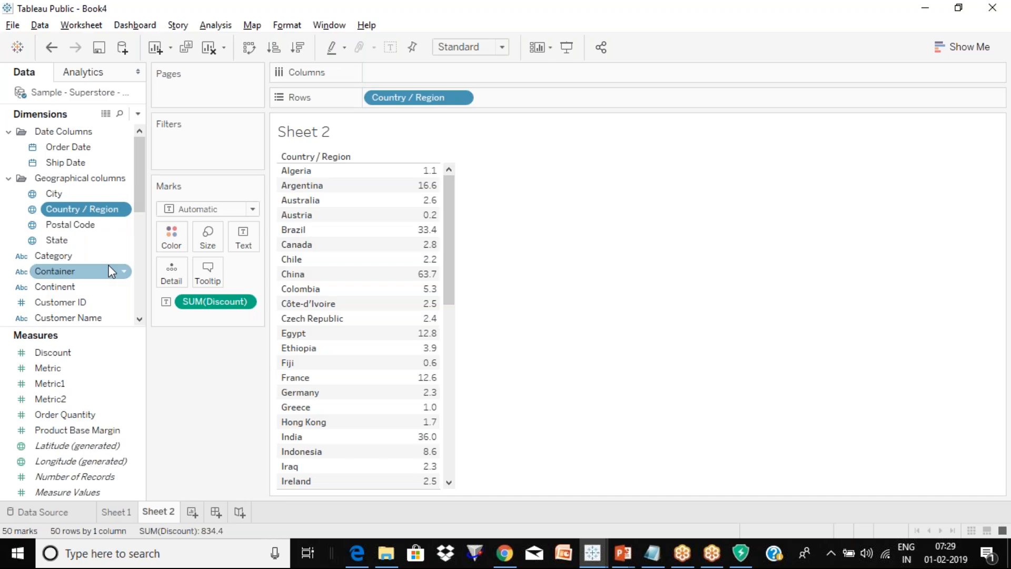
mouse_move(138, 163)
left_mouse_down()
mouse_move(141, 264)
mouse_move(139, 167)
left_mouse_up()
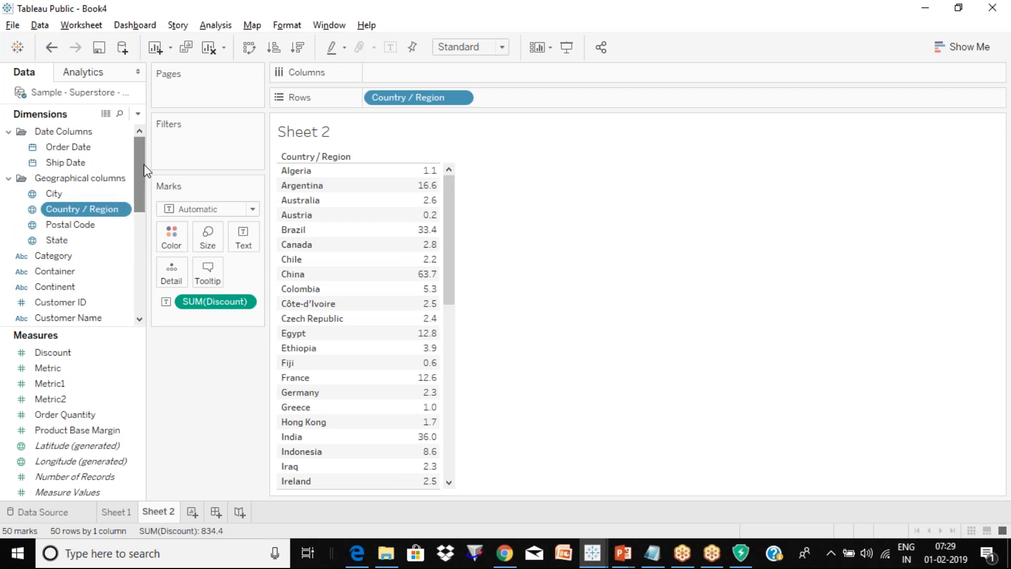
mouse_move(145, 170)
left_mouse_down()
mouse_move(137, 187)
mouse_move(140, 162)
left_mouse_up()
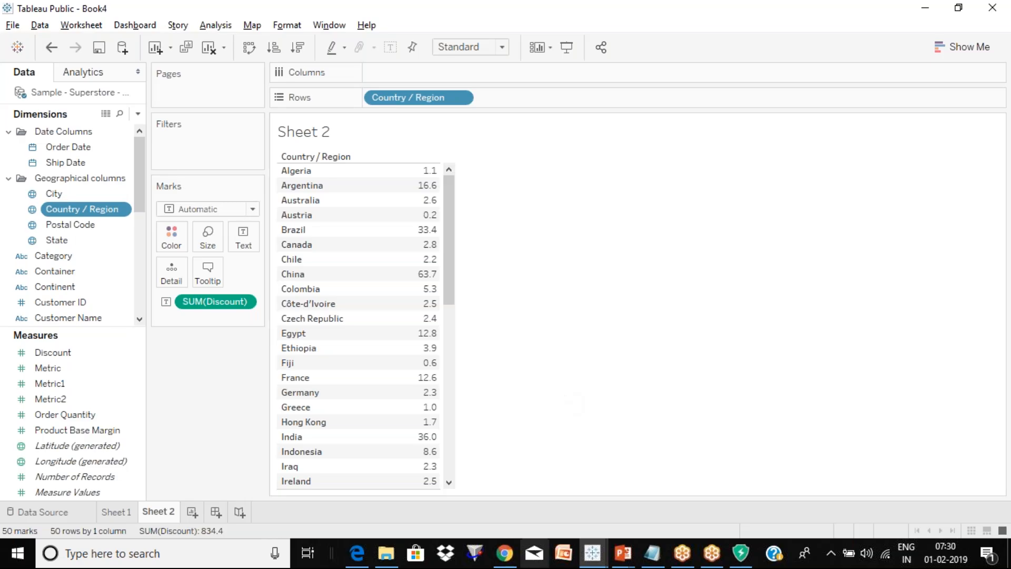
- Switch to PowerPoint and review the Agenda slide of the Tableau Day 13 presentation
left_click(504, 552)
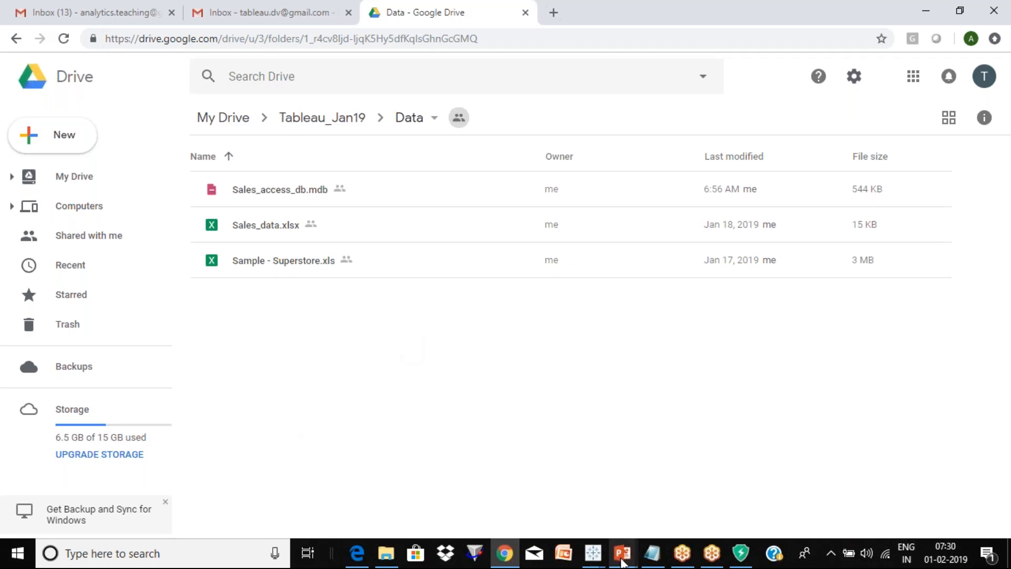
left_click(844, 495)
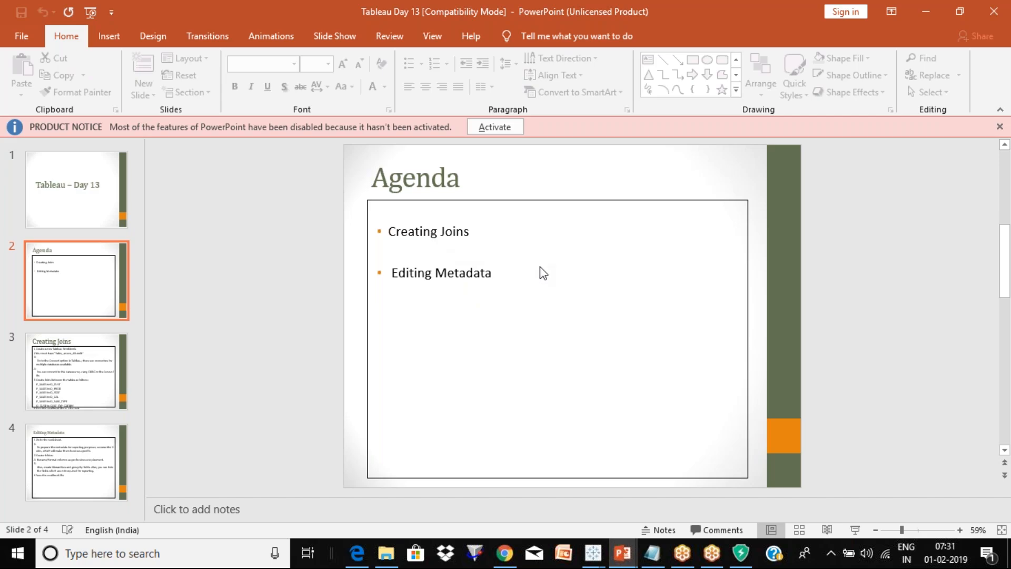
- Switch to Google Drive and check the file actions available for Sales_access_db.mdb in the Data folder
key("alt+Tab")
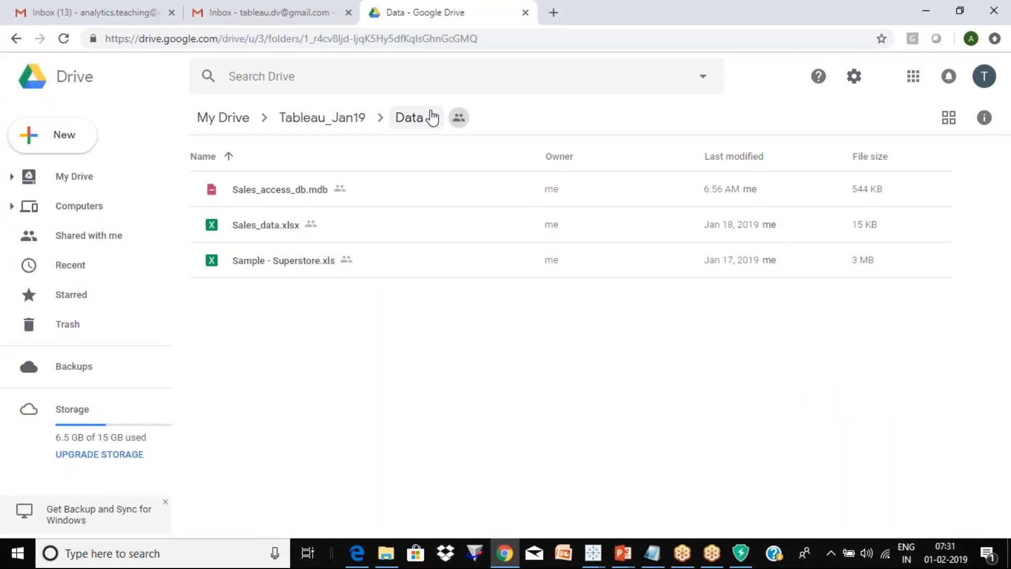
left_click(261, 191)
right_click(262, 191)
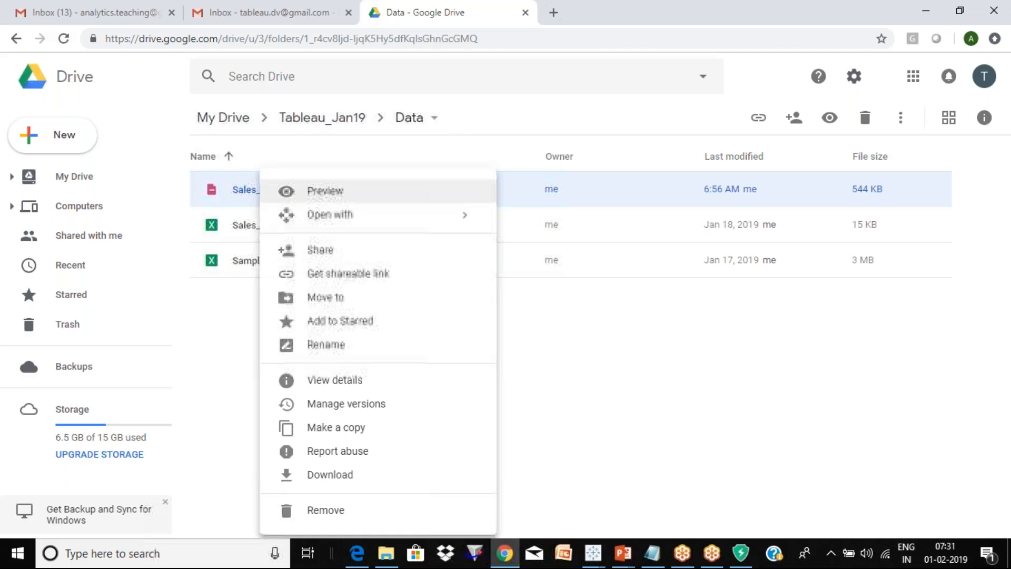
left_click(590, 414)
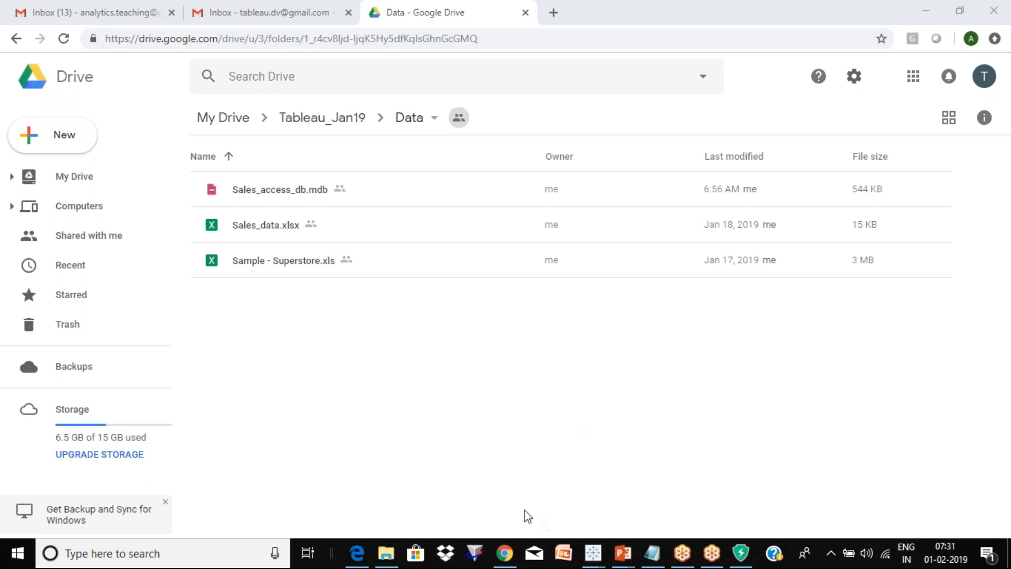
- Switch back to Tableau Book4 and check the Group by options for the Ship Mode dimension
key("alt+Tab")
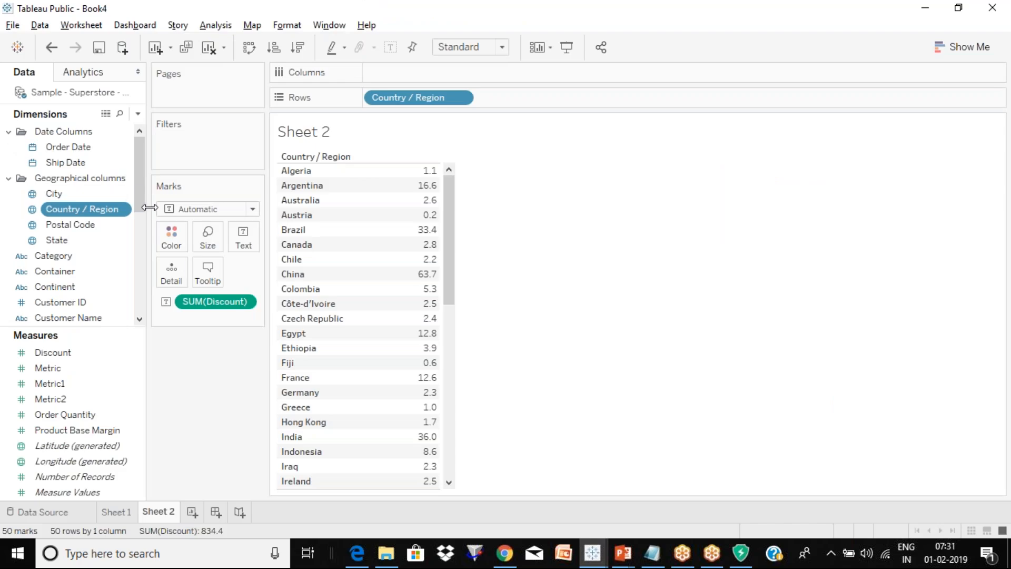
left_click_drag(141, 188, 126, 365)
left_click(124, 242)
mouse_move(208, 478)
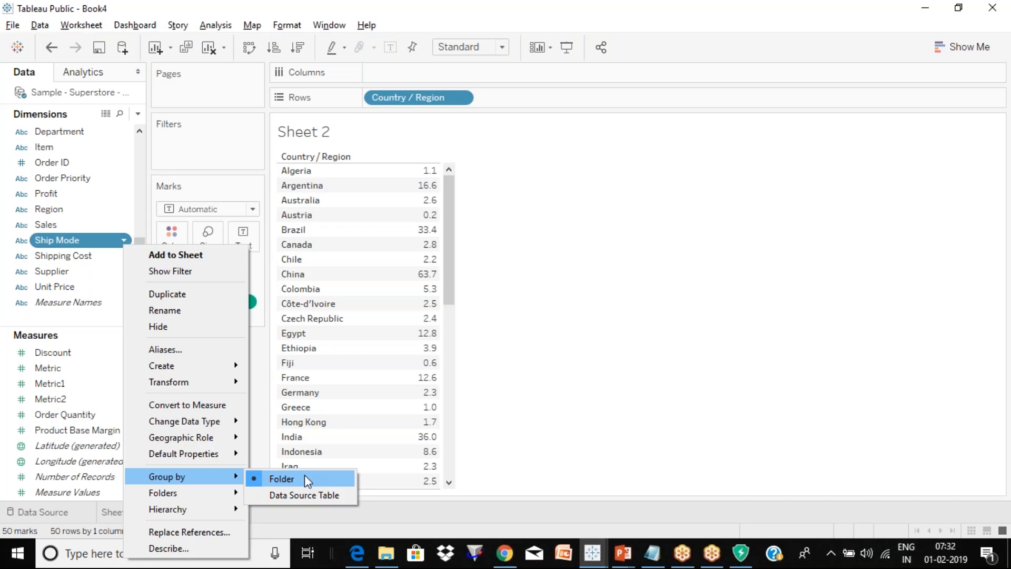
left_click(586, 341)
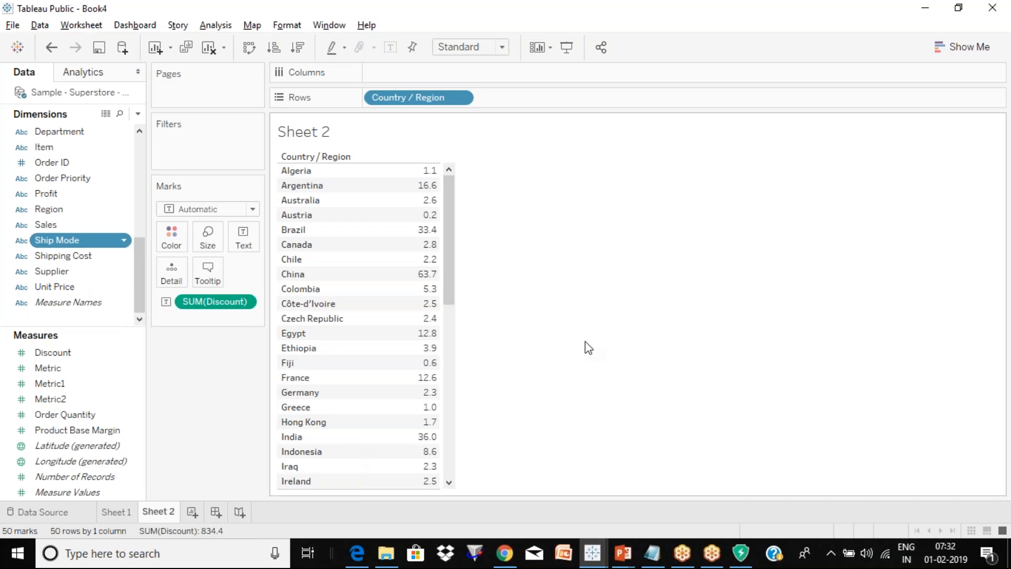
- Look again at the Data folder in Google Drive, and start a Microsoft Access connection in Tableau's US Superstore Dashboard window
left_click(504, 552)
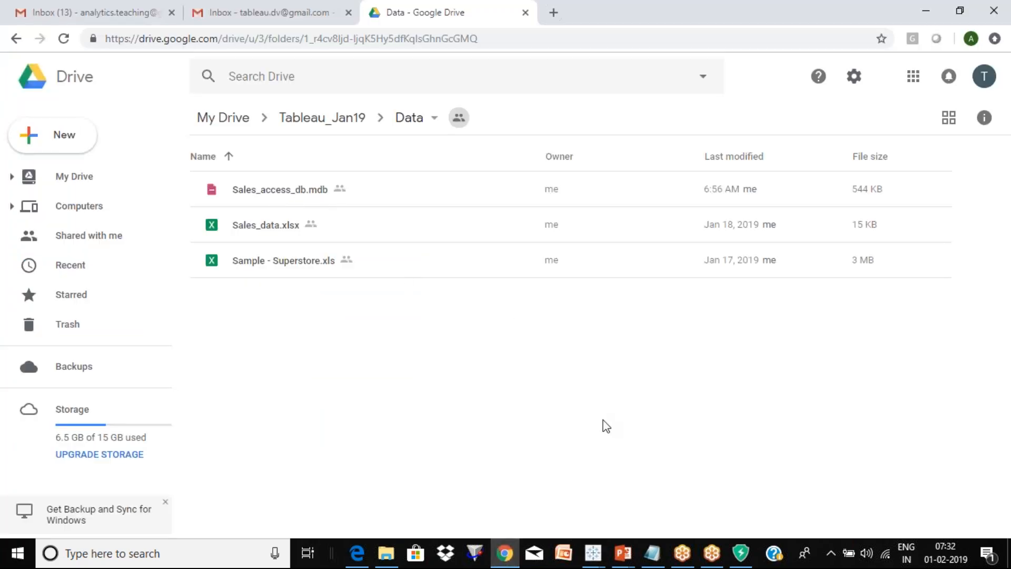
left_click(598, 555)
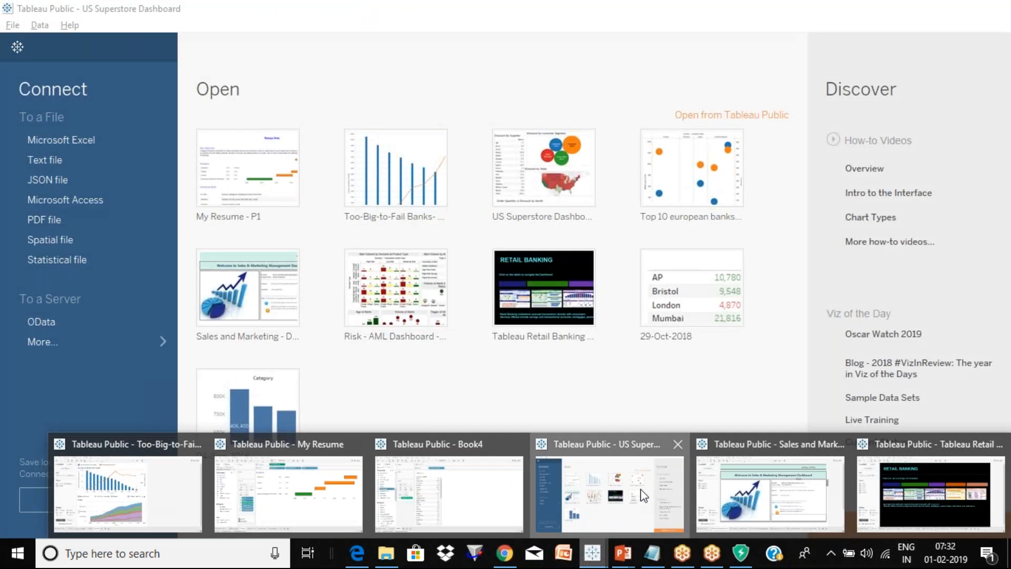
left_click(644, 495)
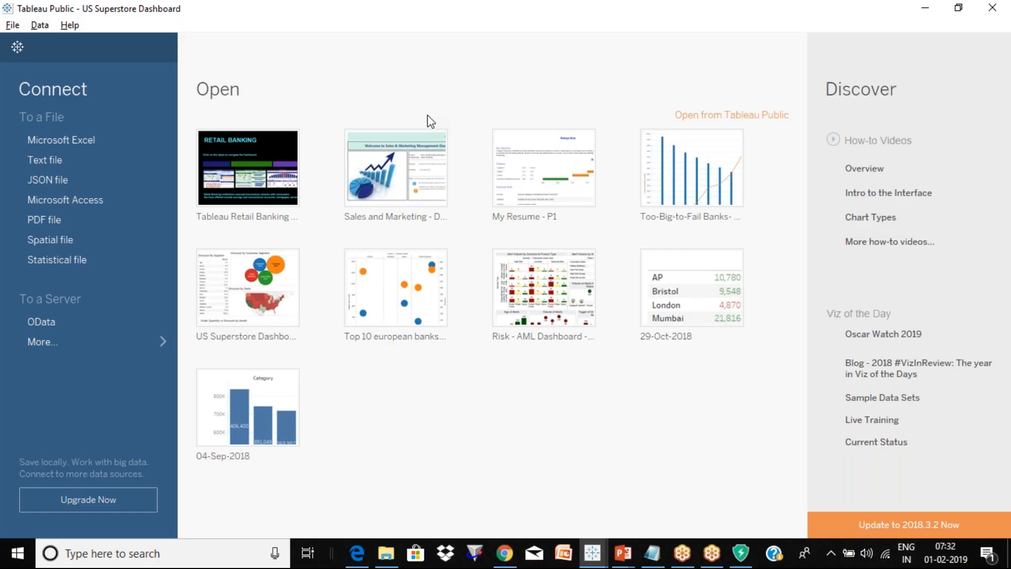
key("alt+Tab")
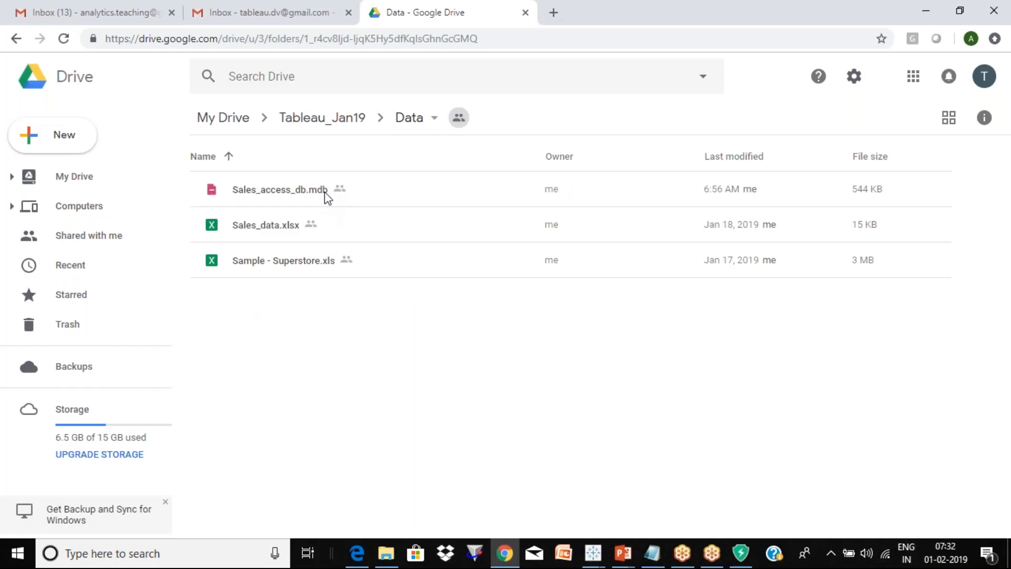
key("alt+Tab")
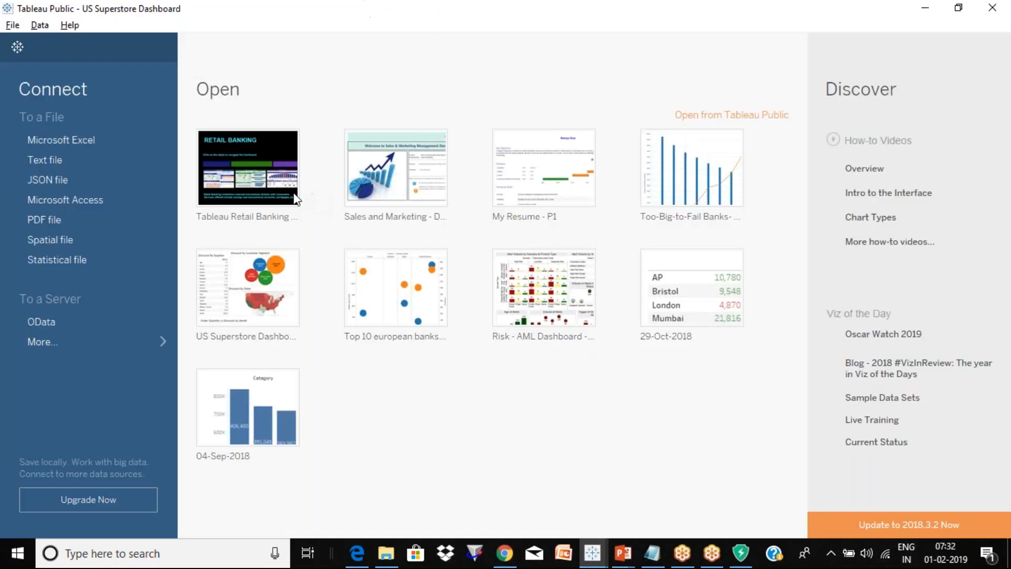
left_click(87, 201)
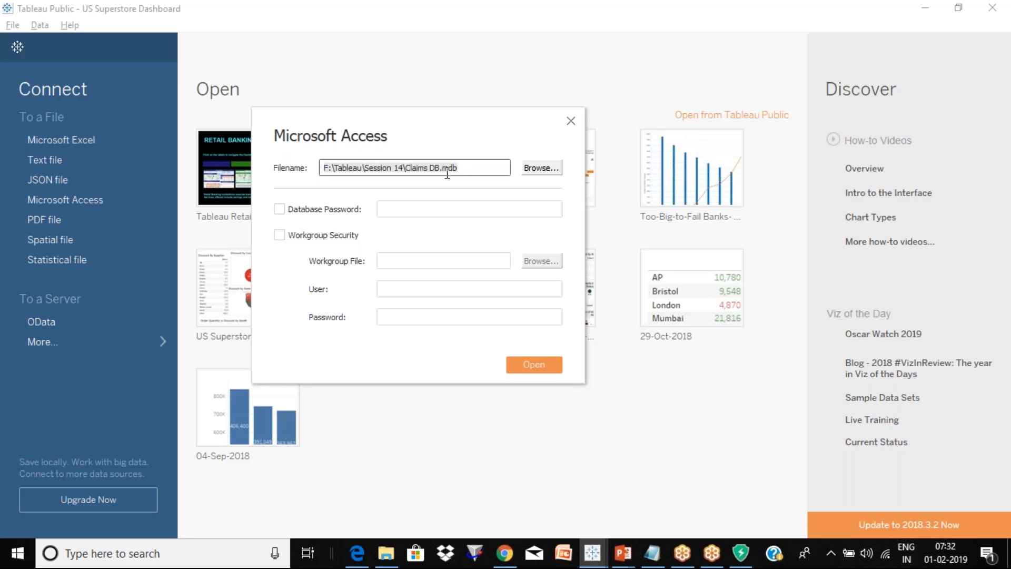
- Try to edit the Access database file path by hand to point to the Session 13 folder
left_click(495, 169)
key("BackSpace")
key("BackSpace")
key("BackSpace")
key("BackSpace")
key("BackSpace")
key("BackSpace")
key("BackSpace")
key("BackSpace")
key("BackSpace")
key("BackSpace")
key("BackSpace")
key("BackSpace")
key("BackSpace")
key("BackSpace")
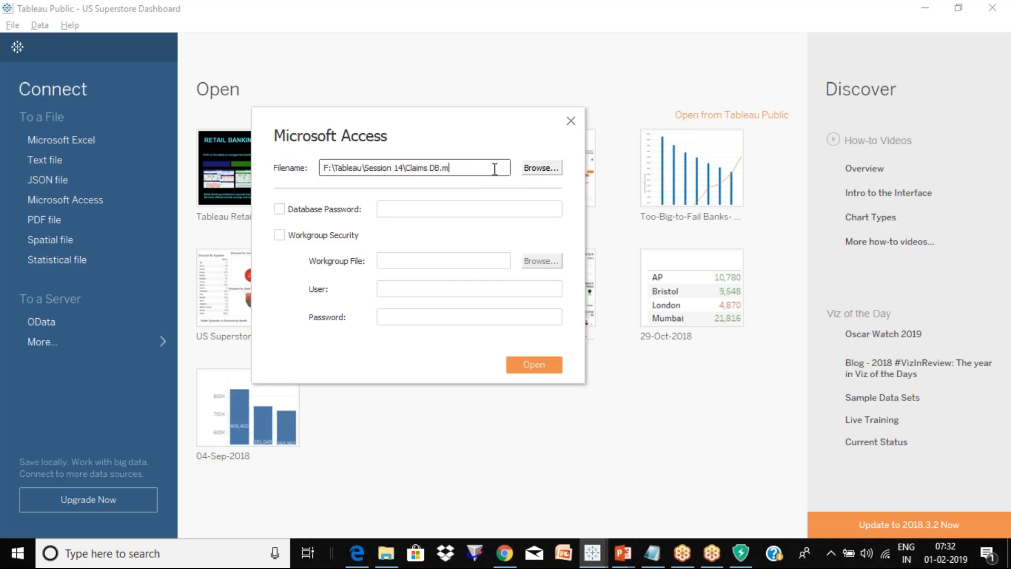
key("BackSpace")
type("3")
key("Return")
key("Escape")
- Browse to the Session 13 folder inside Tableau and connect to the Sales_access_db Access database
left_click(541, 170)
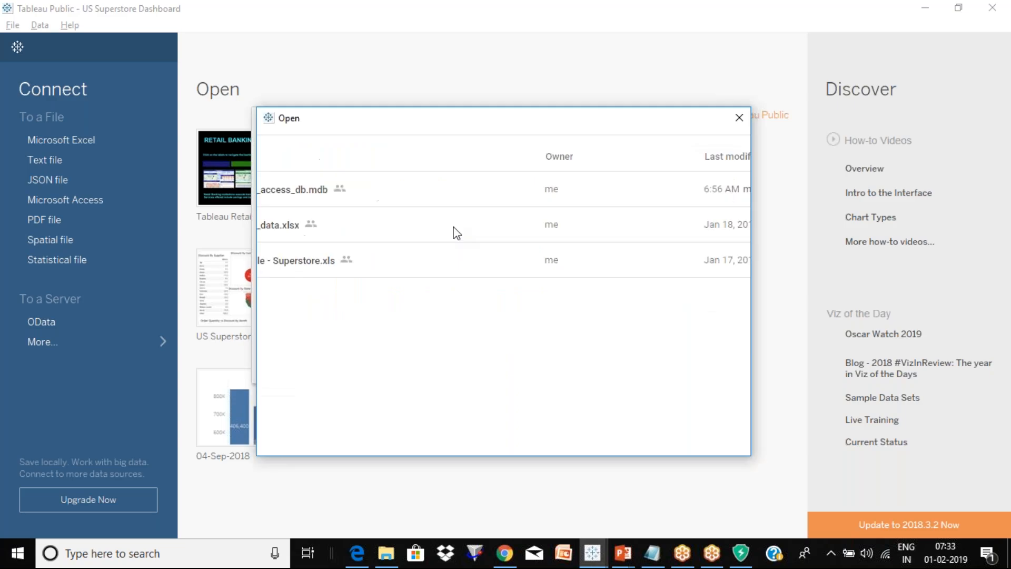
left_click(375, 142)
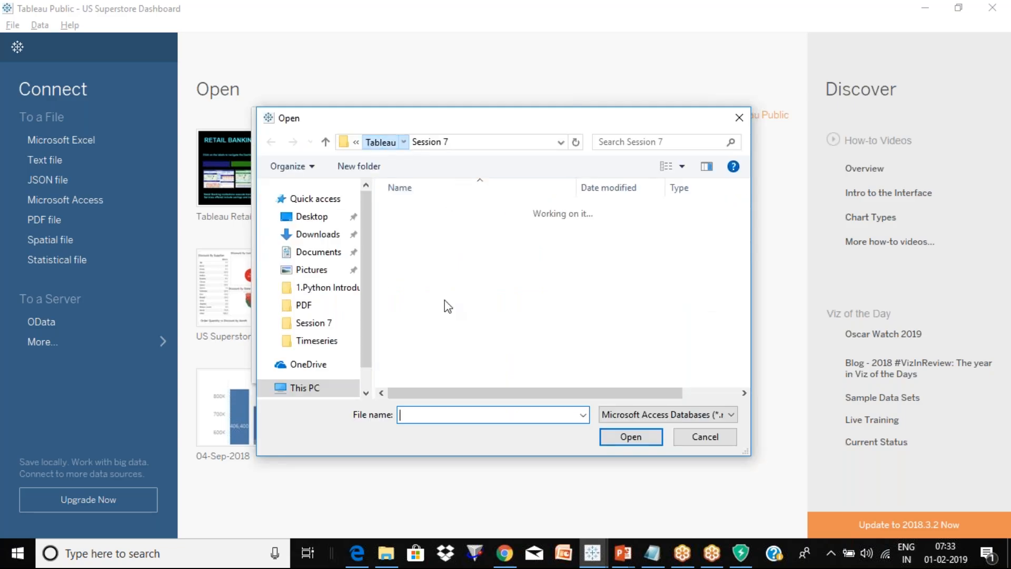
left_click(439, 363)
key("Down")
key("Down")
key("Down")
key("Down")
key("Down")
key("Down")
key("Down")
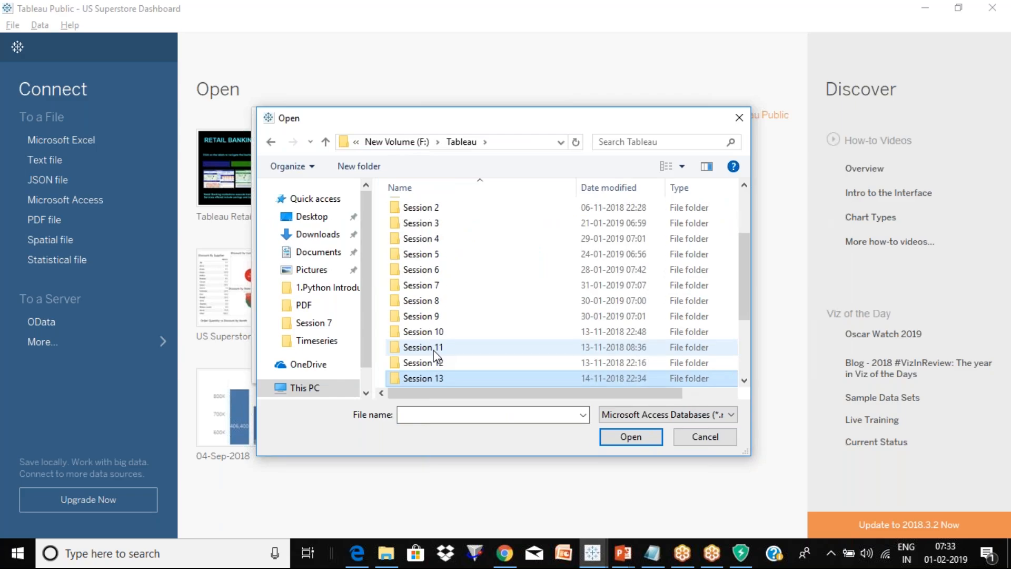
key("Return")
left_click(444, 211)
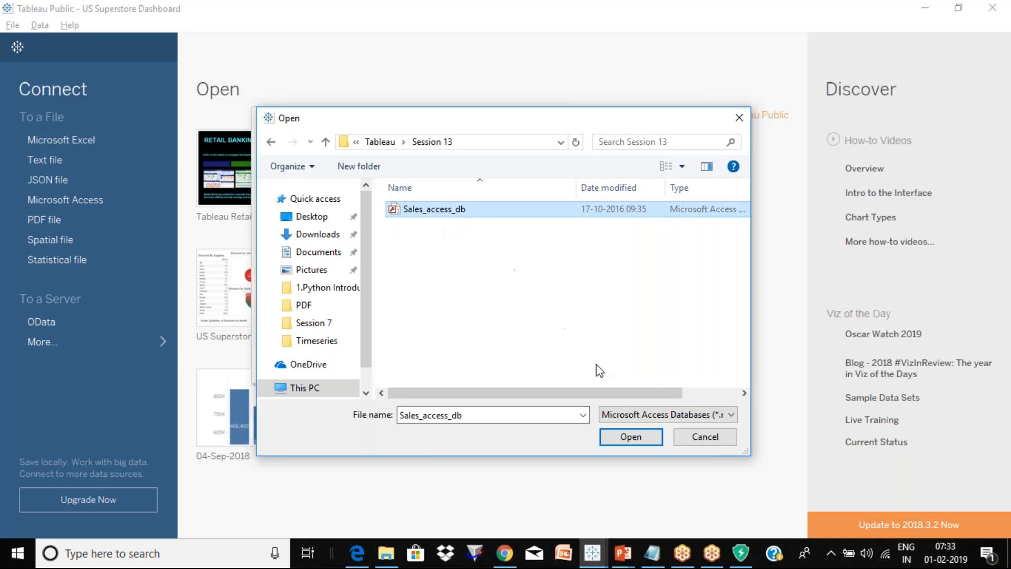
left_click(643, 439)
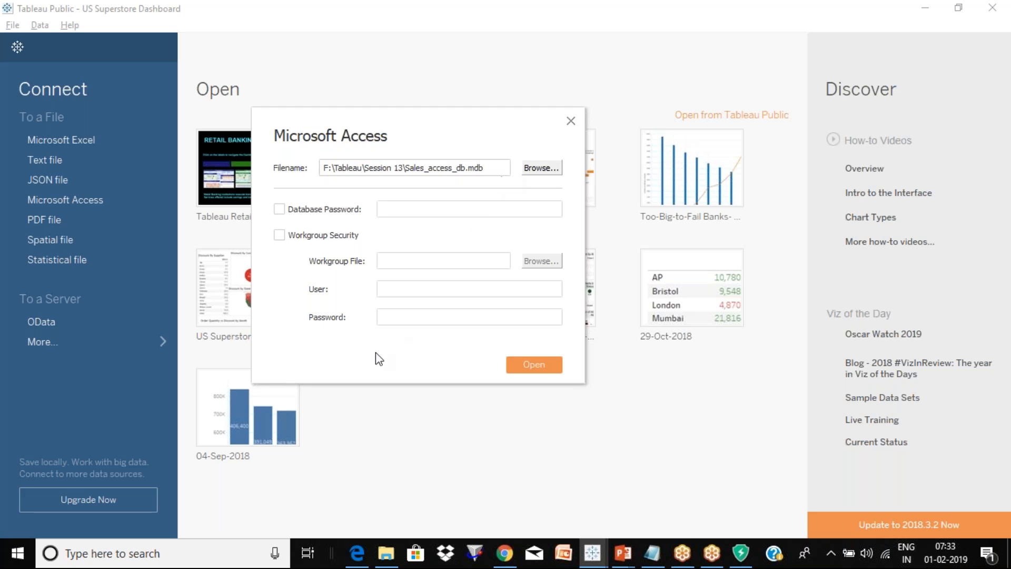
left_click(530, 365)
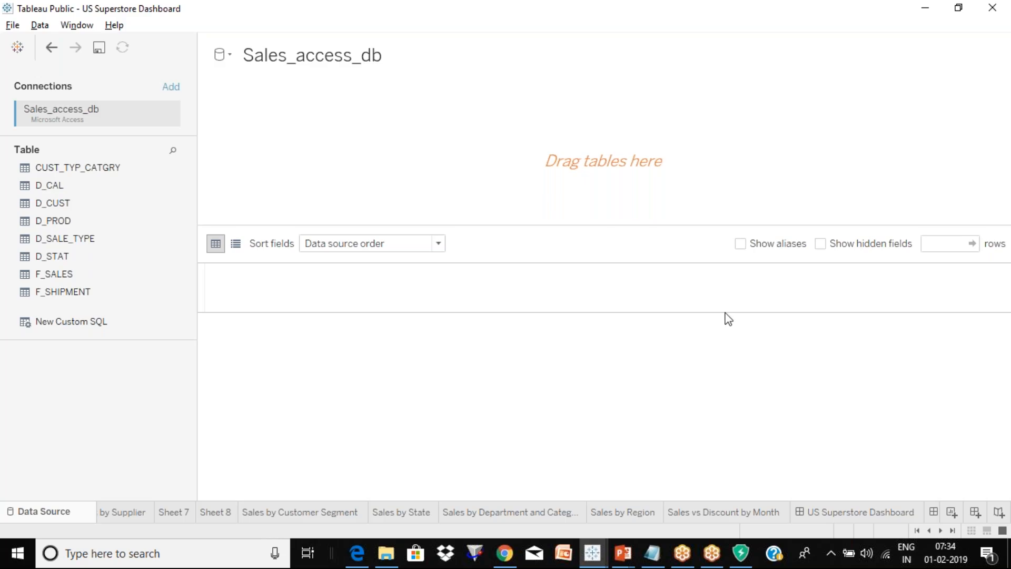
left_click(1003, 215)
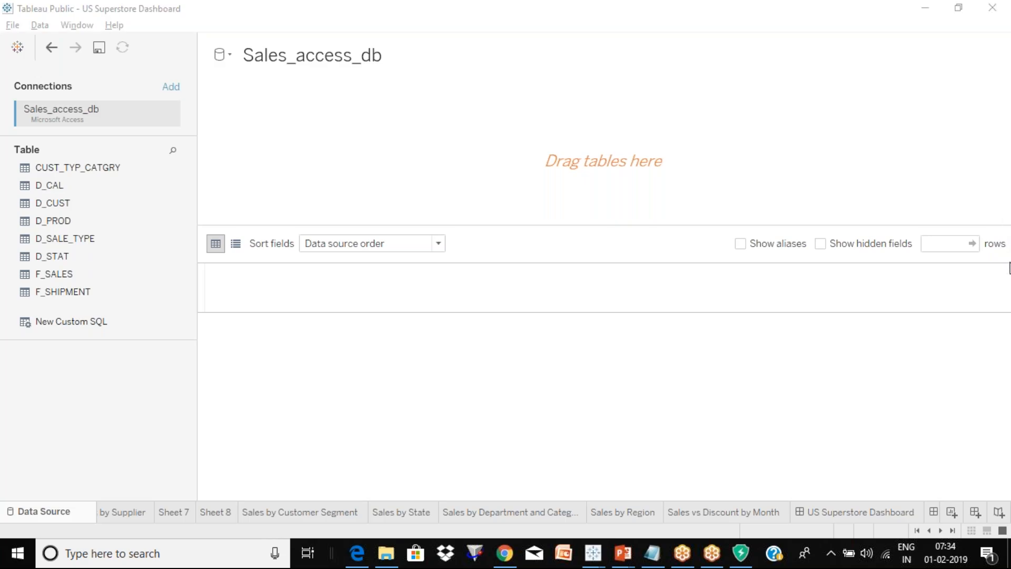
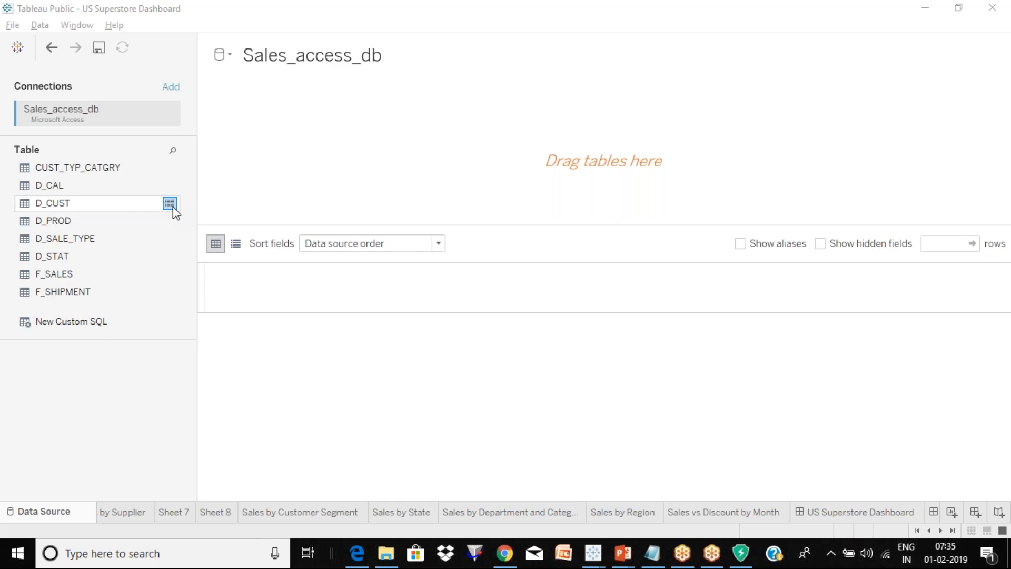
- Preview the data of the D_CUST, D_PROD and F_SALES tables
left_click(171, 205)
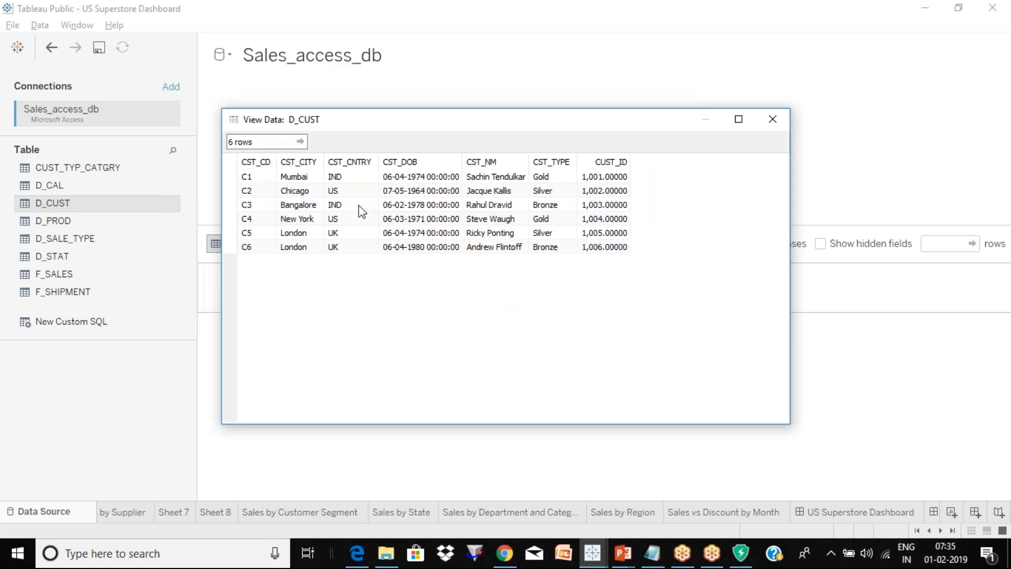
left_click(772, 119)
mouse_move(170, 209)
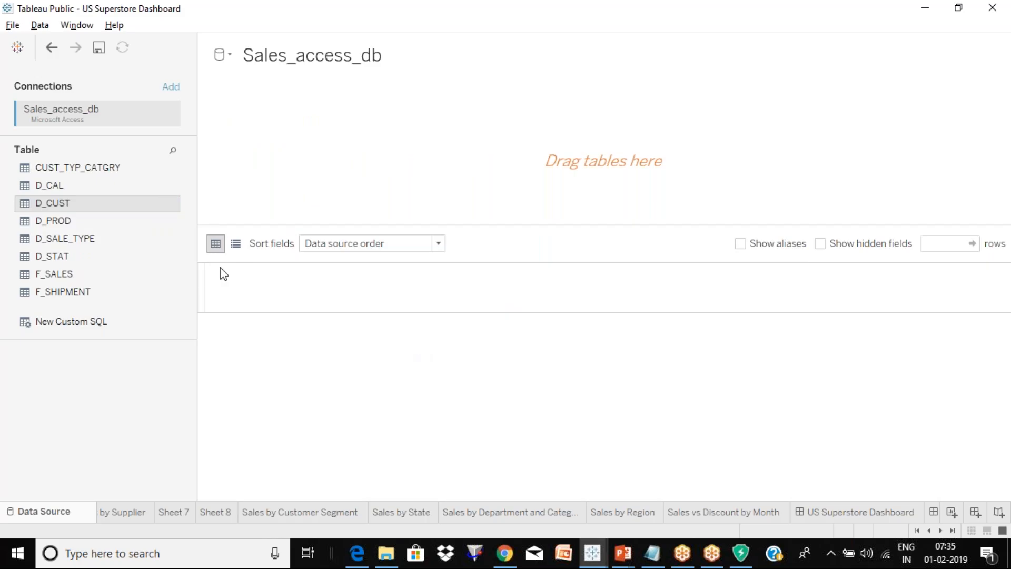
mouse_move(118, 221)
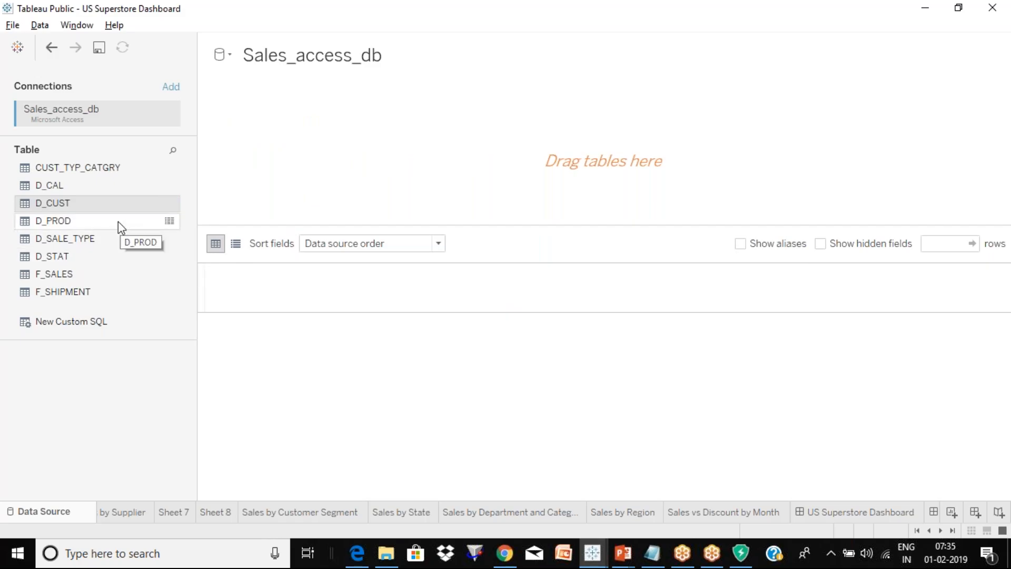
left_click(168, 222)
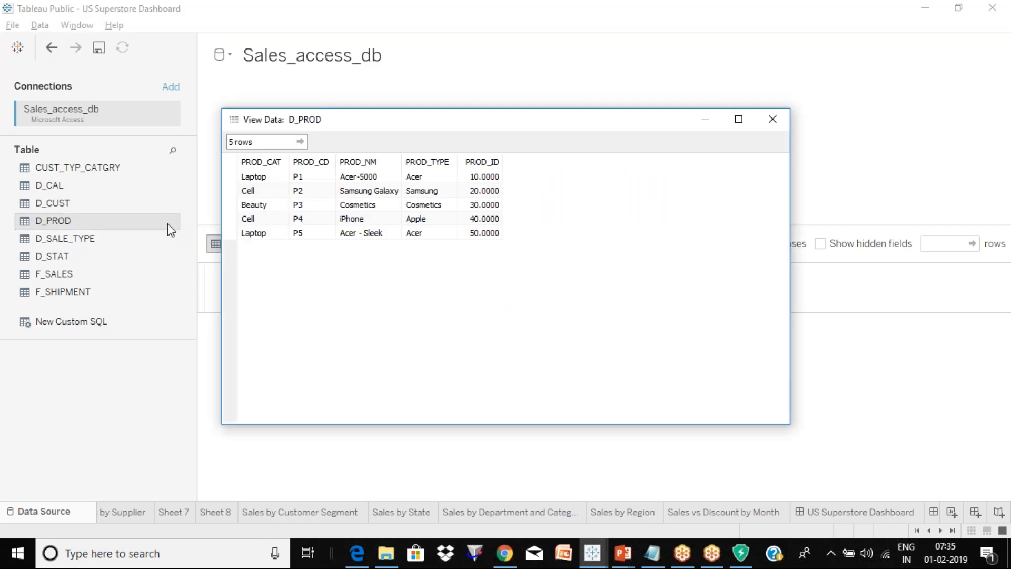
left_click(773, 122)
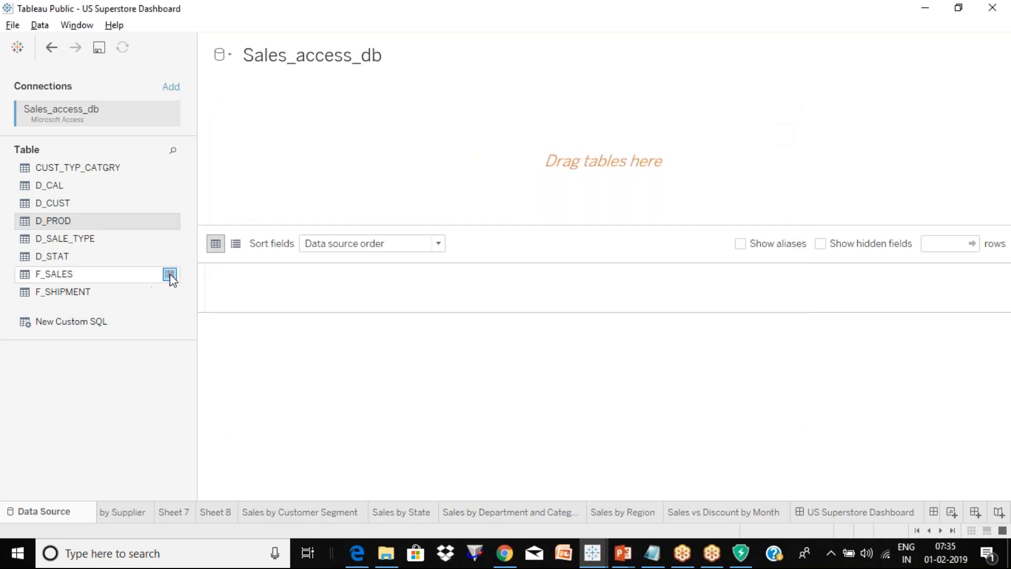
left_click(169, 275)
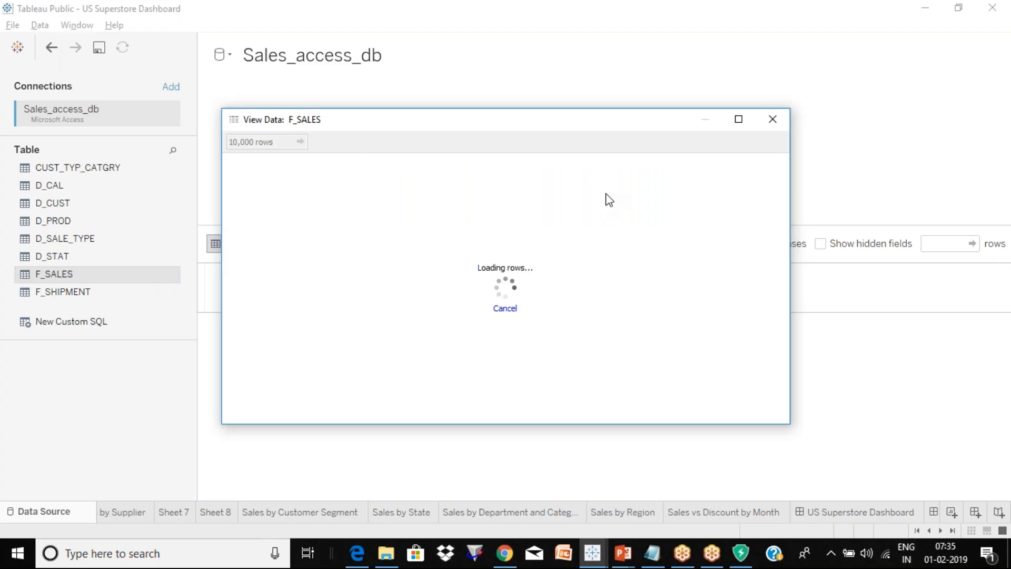
left_click(773, 119)
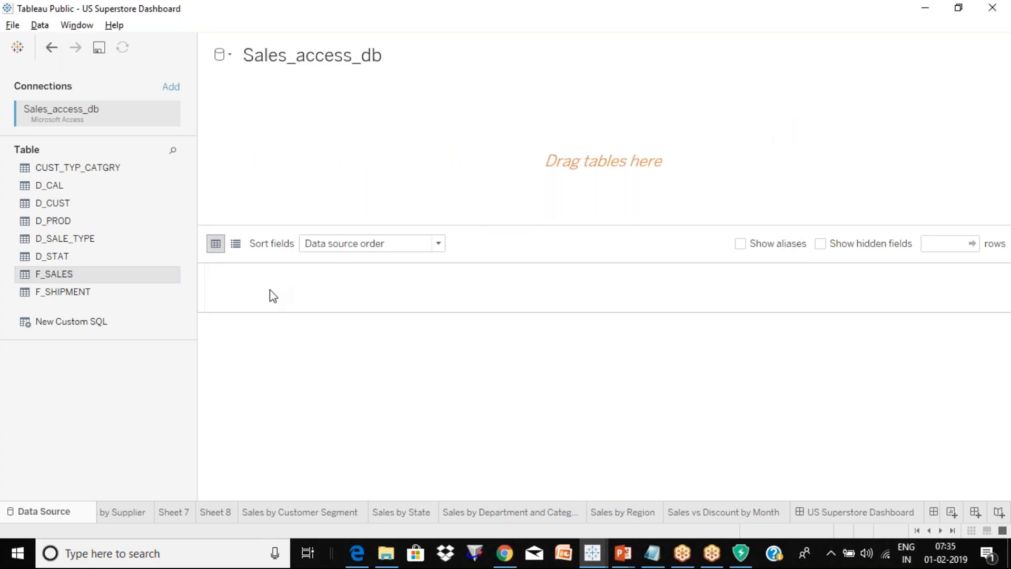
- Add the D_CUST table to the data source, remove it and use F_SALES instead
mouse_move(156, 257)
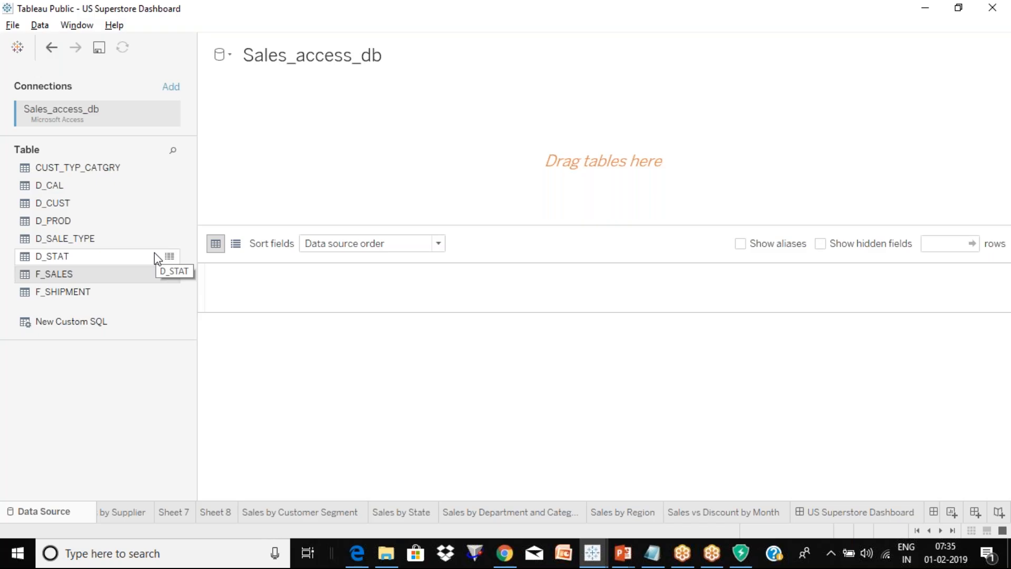
left_click(131, 207)
left_click_drag(133, 207, 527, 158)
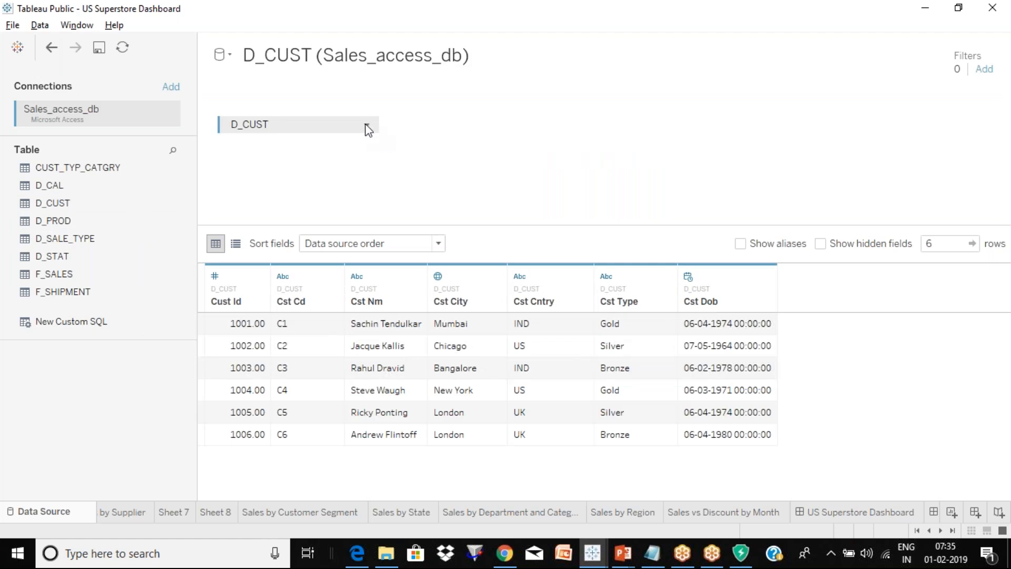
left_click(365, 125)
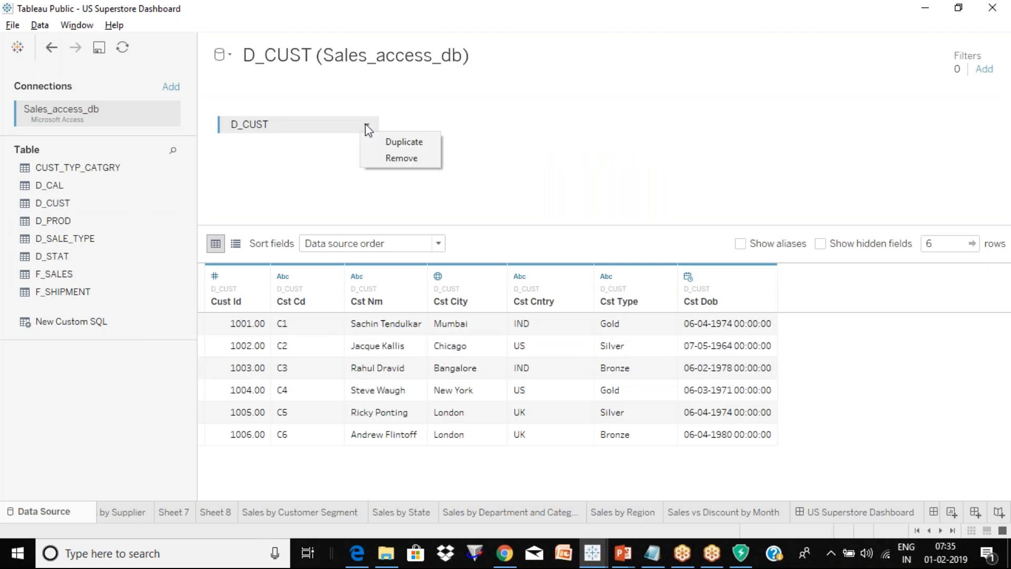
left_click(399, 159)
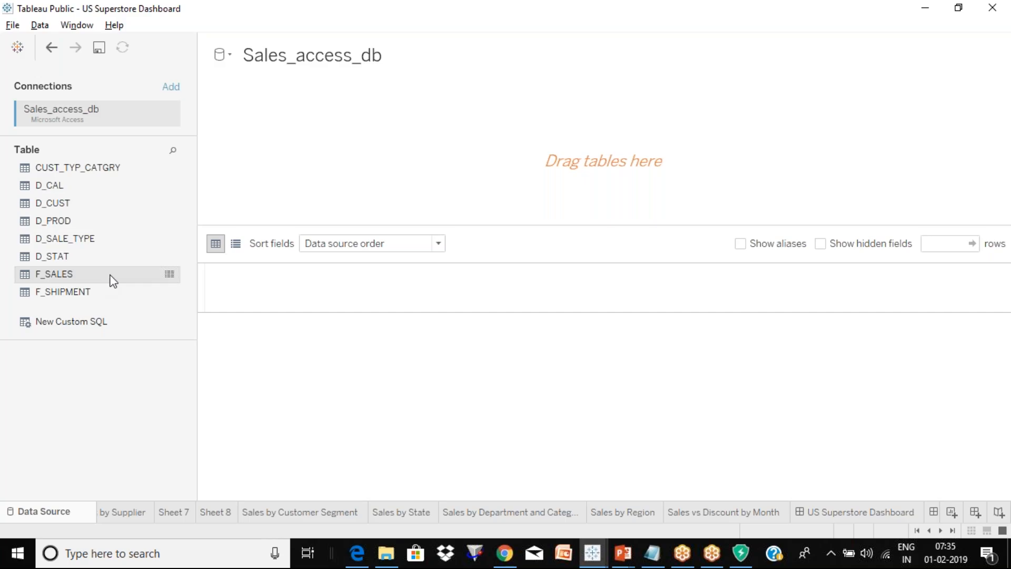
double_click(110, 275)
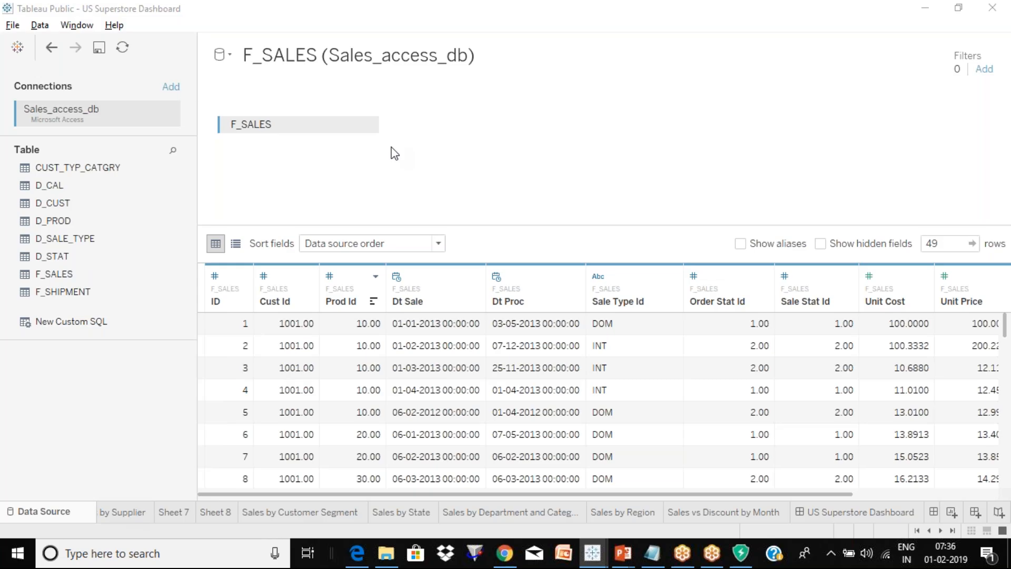
- Launch a new maximised Tableau Public workbook and connect it to the Session 13 Access database Sales_access_db.mdb
key("super")
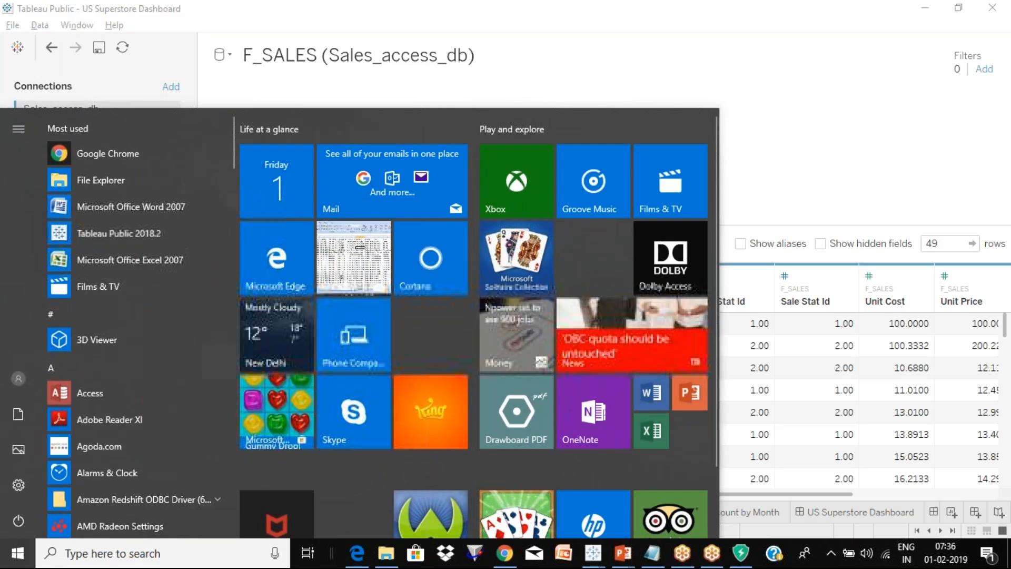
left_click(158, 236)
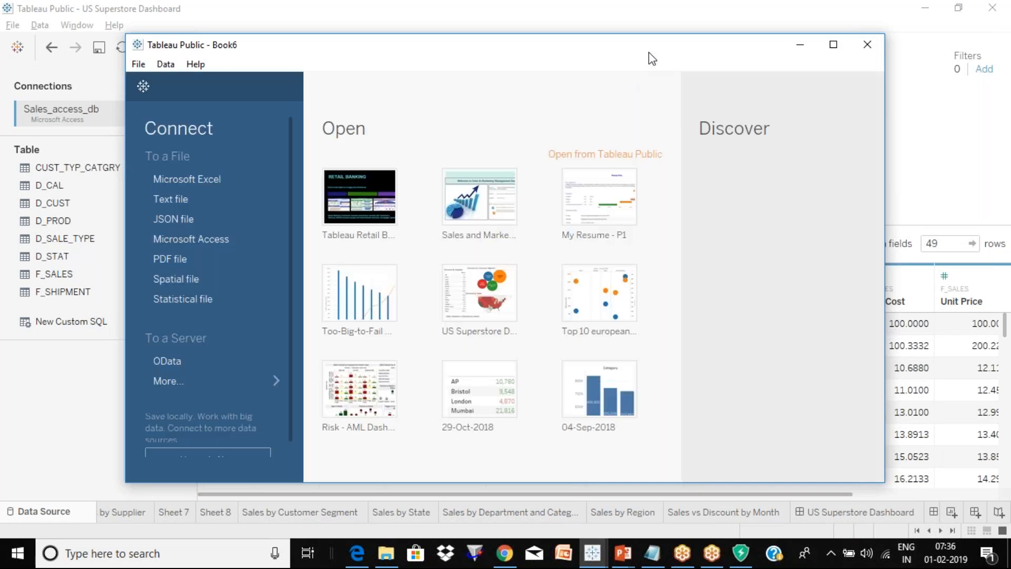
double_click(649, 53)
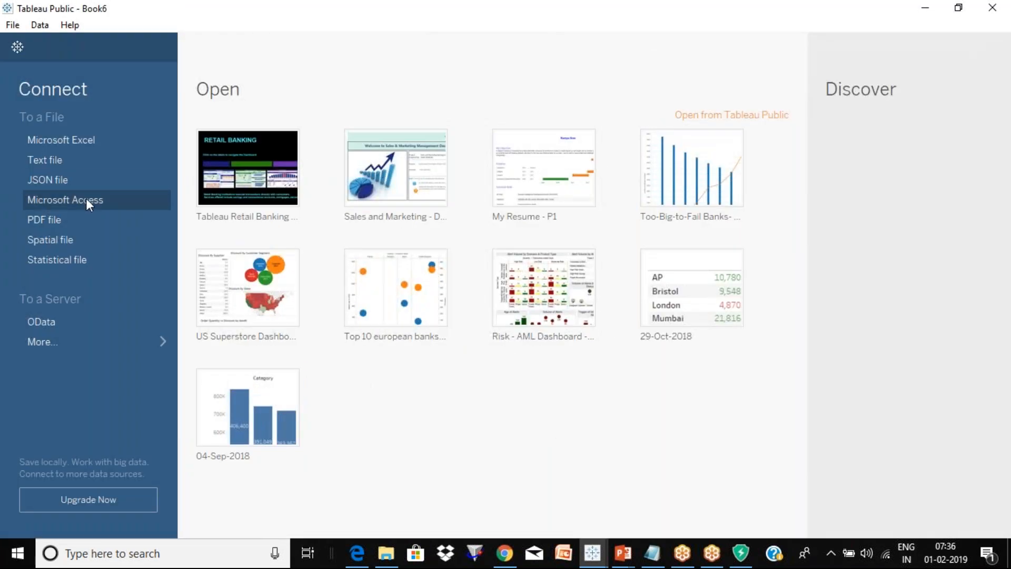
left_click(128, 198)
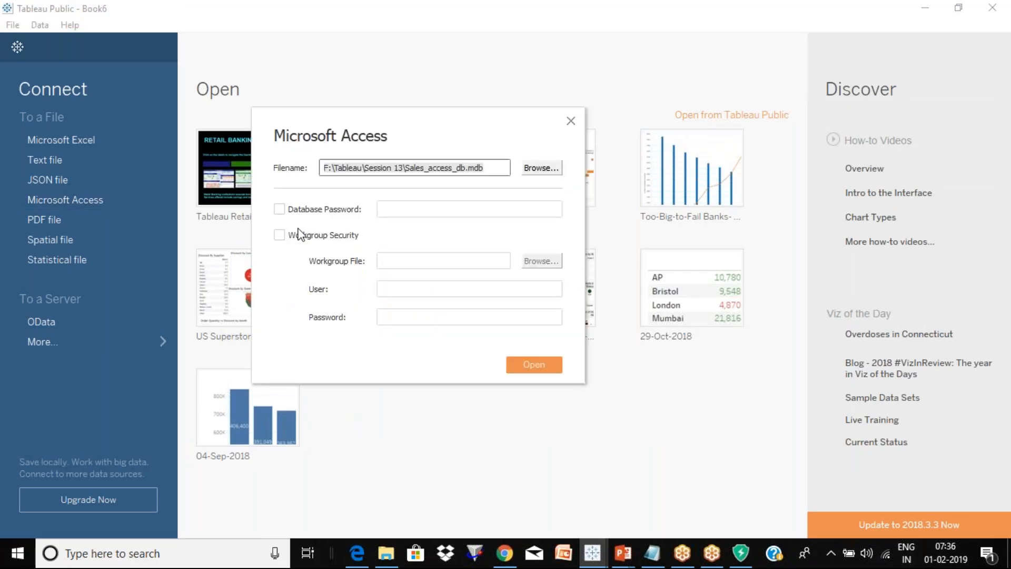
left_click(548, 364)
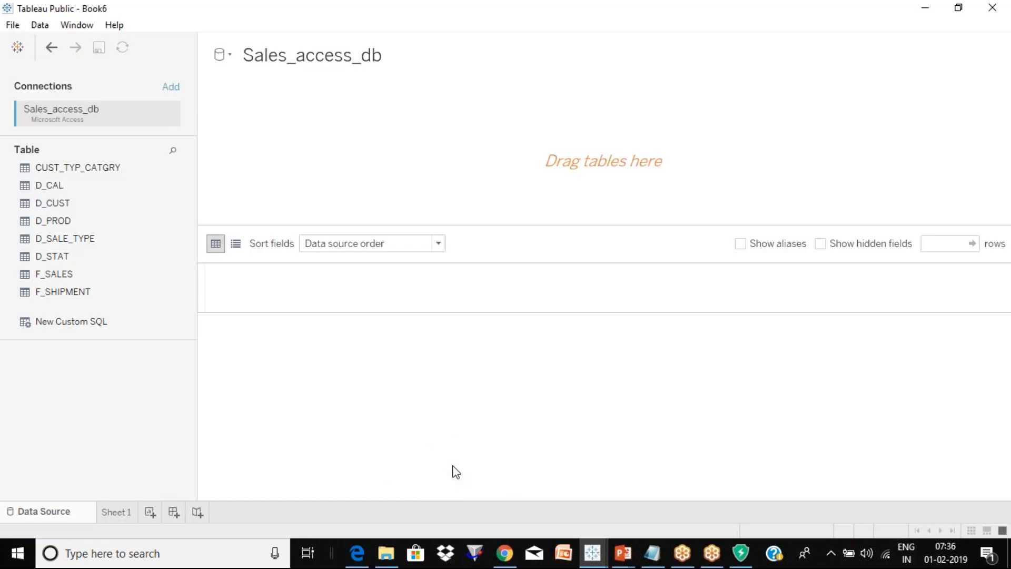
- Add the F_SALES table to the data source, check its fields on Sheet 1 and return to the data source
double_click(78, 273)
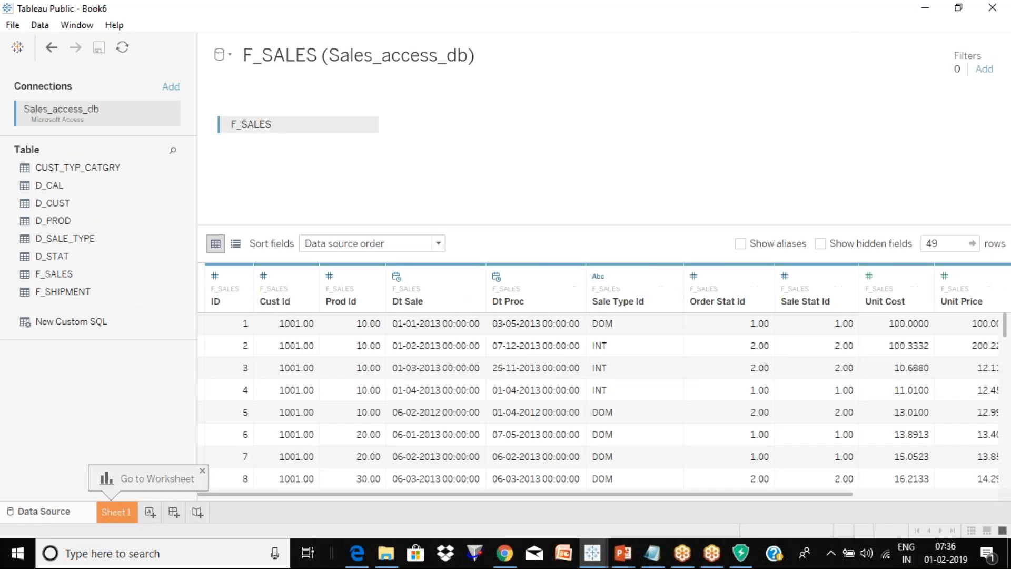
left_click(115, 513)
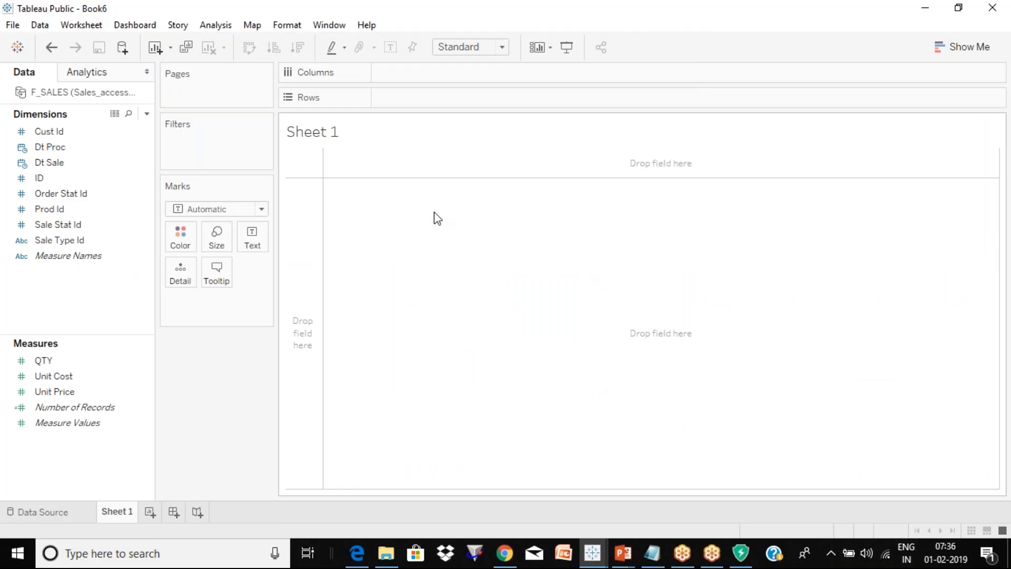
left_click(59, 511)
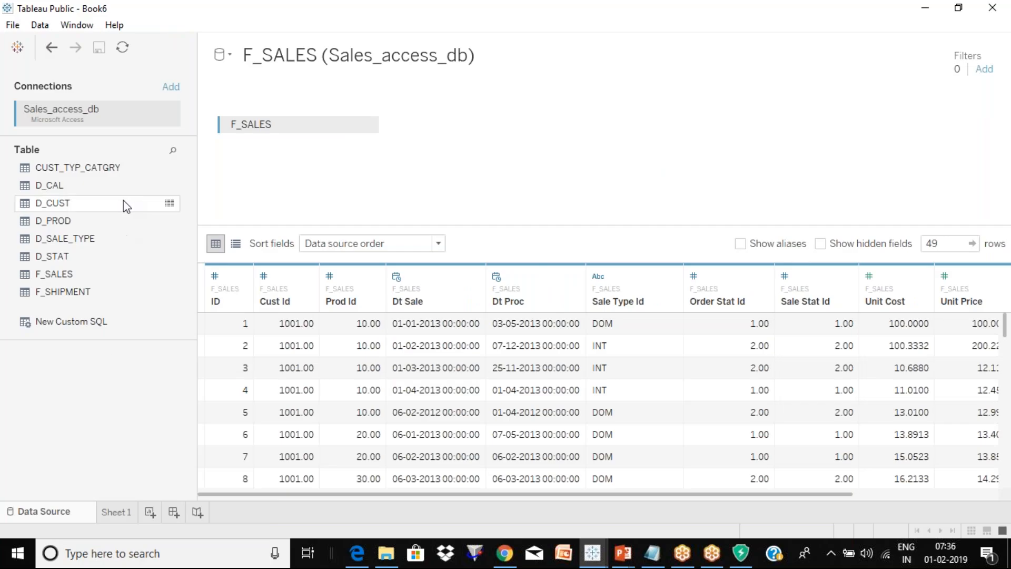
- Add the D_CUST table beside F_SALES as an inner join and review its Cust Id join clause and comparison operators
left_click_drag(135, 203, 471, 124)
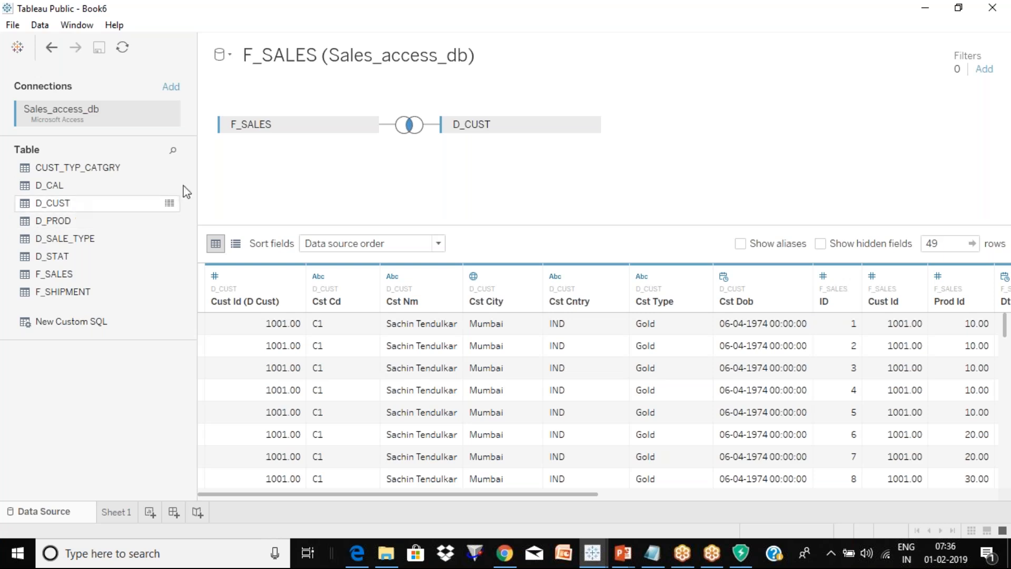
left_click(411, 130)
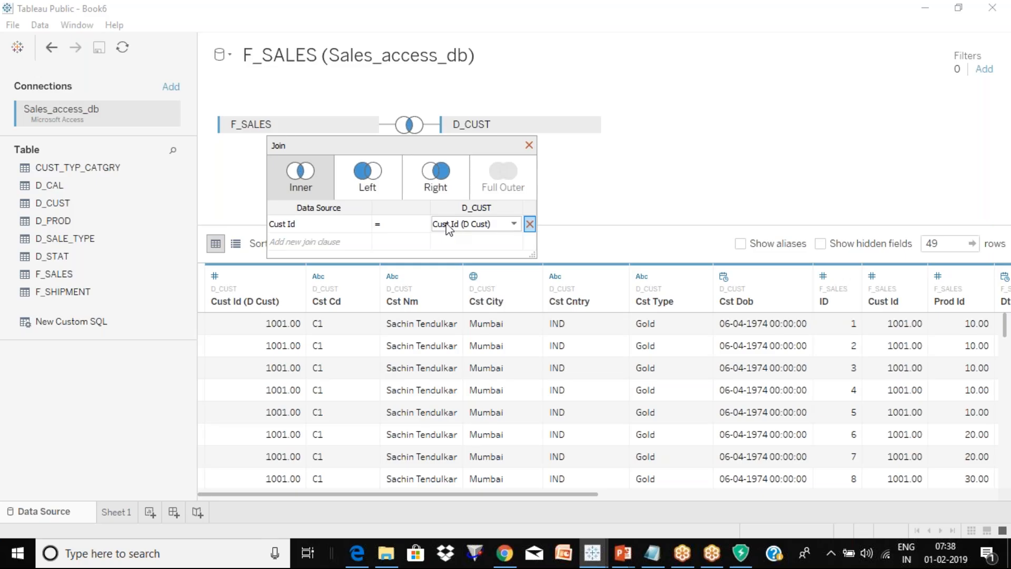
left_click(349, 222)
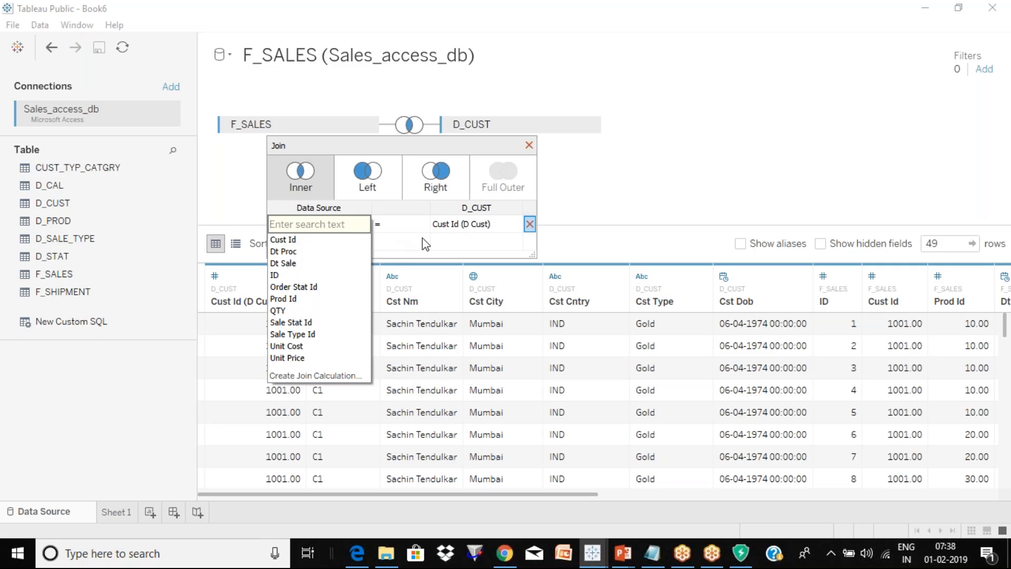
left_click(376, 225)
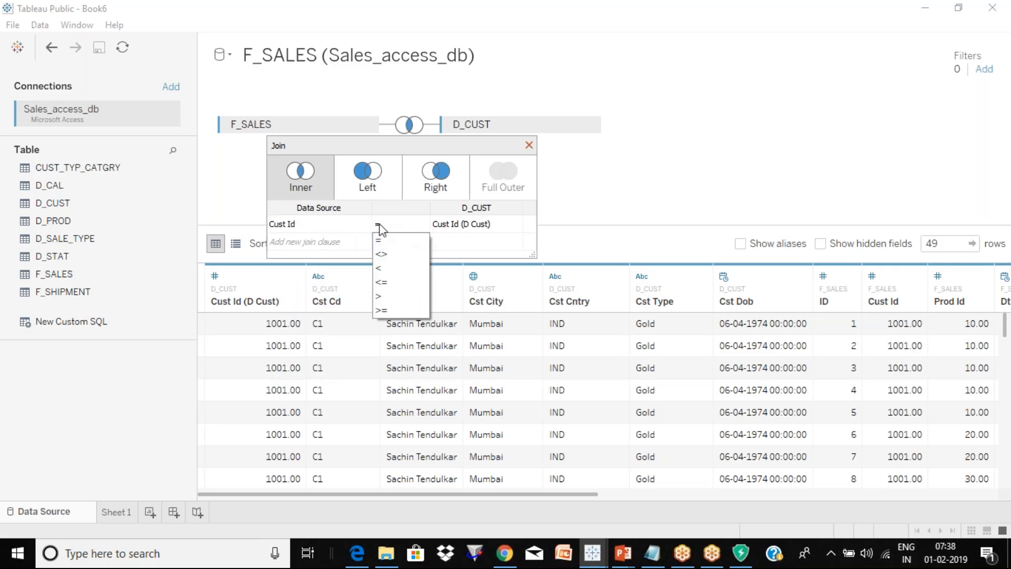
left_click(368, 207)
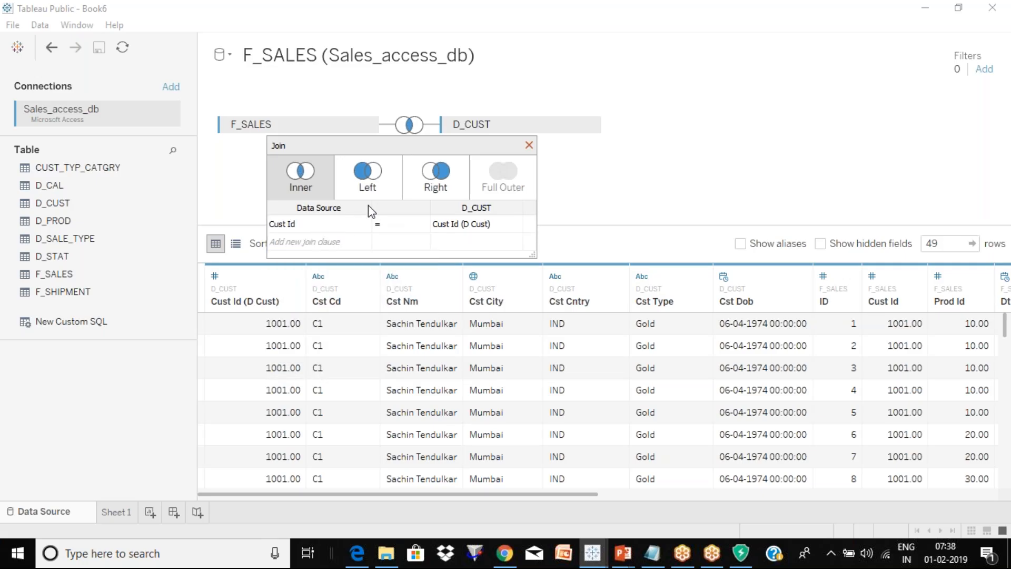
left_click(531, 150)
- Launch Paint and draw two overlapping black circles side by side, about 199 × 188 px and 192 × 189 px
key("super")
key("super+r")
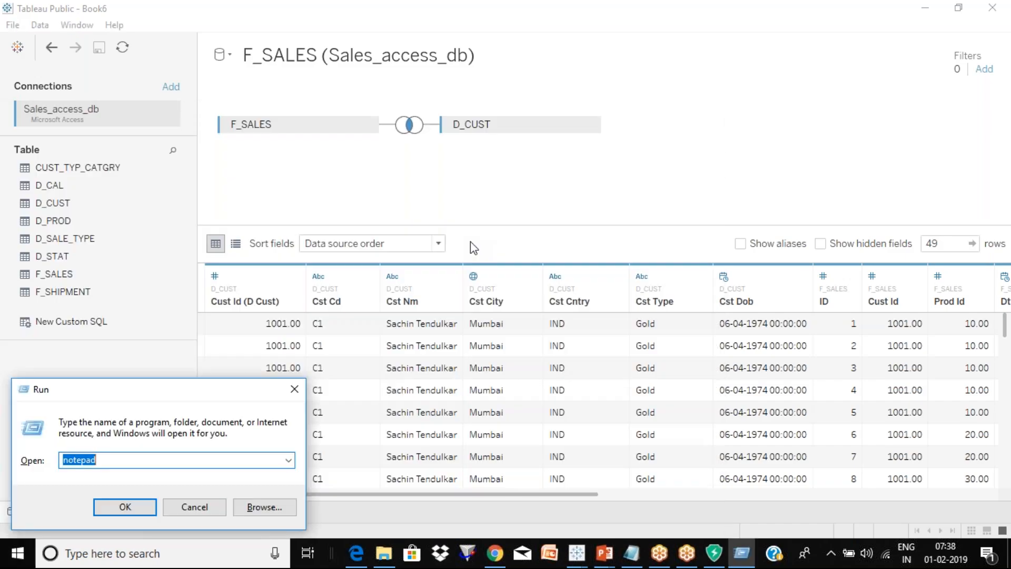
type("ms")
key("Down")
key("Return")
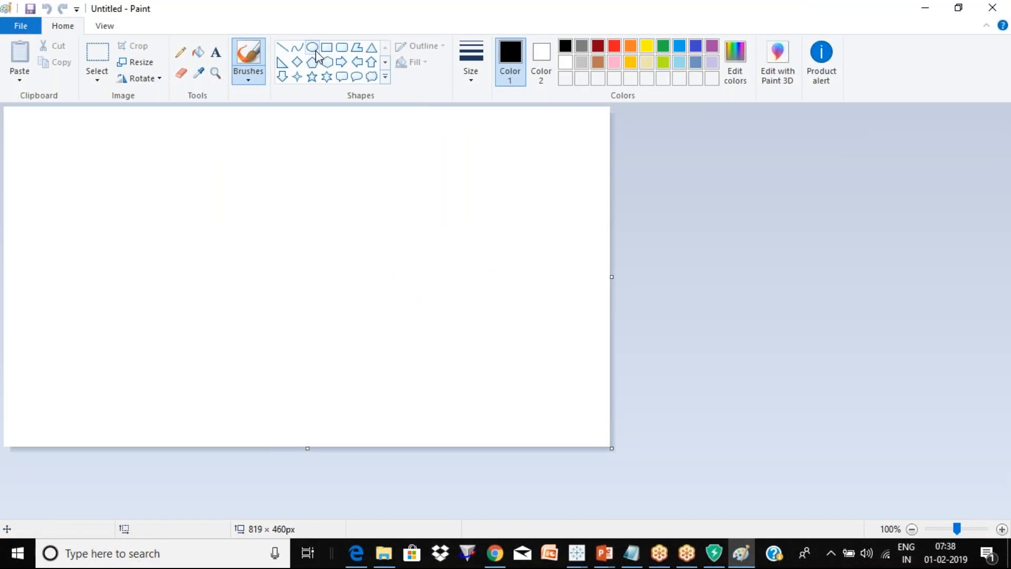
left_click(313, 48)
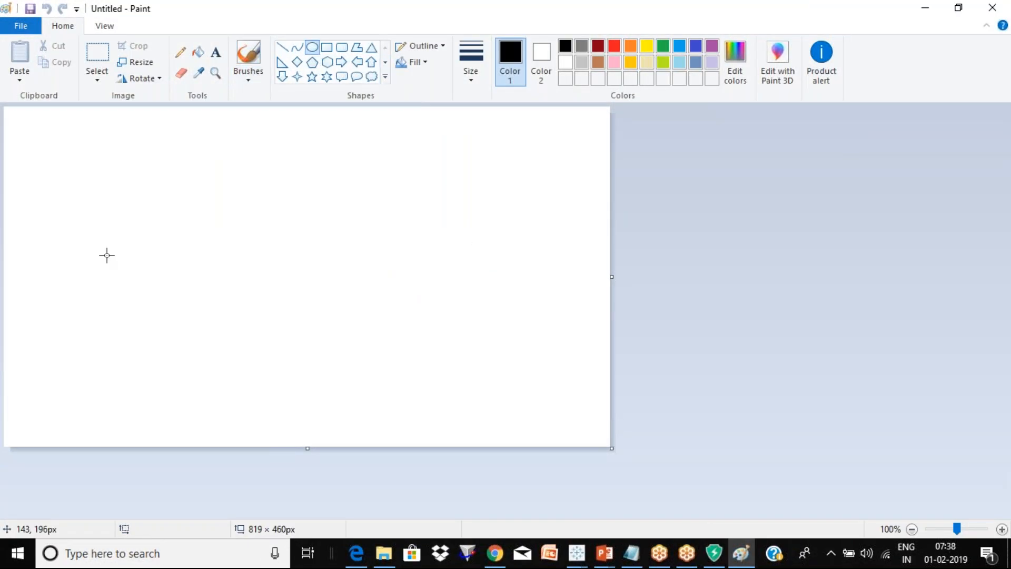
left_click_drag(80, 177, 227, 315)
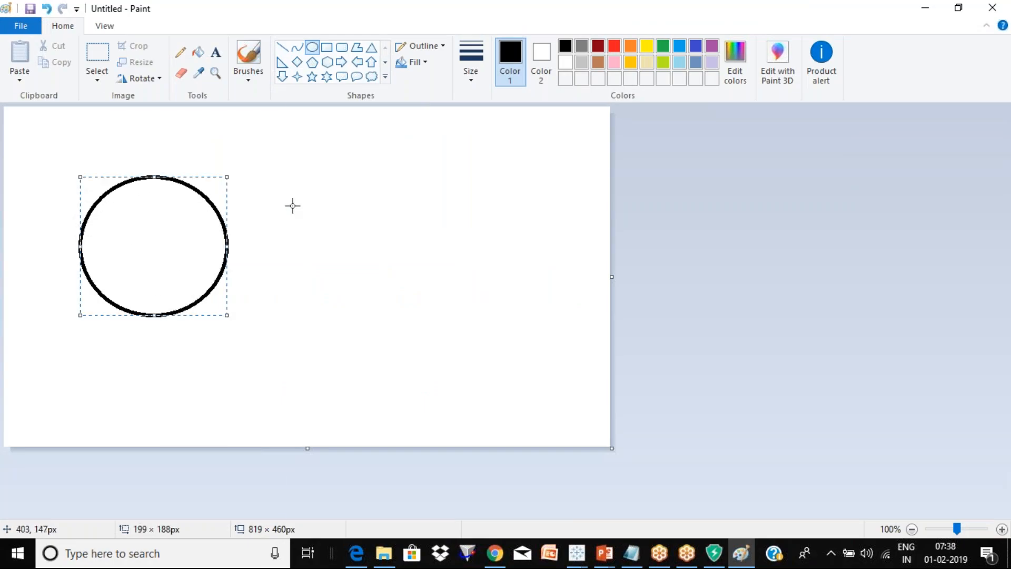
left_click_drag(203, 173, 346, 313)
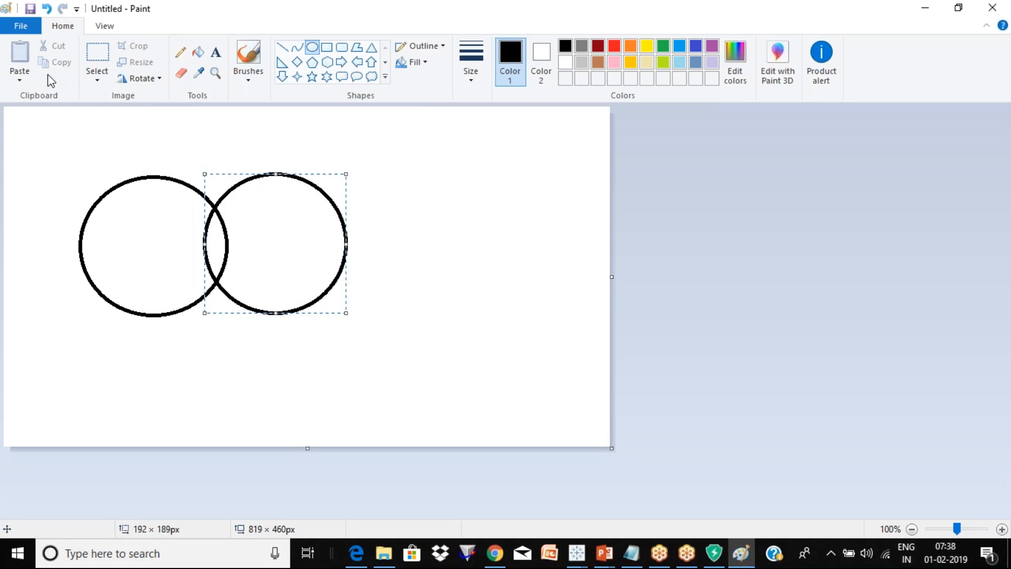
- Add a text list of join types, Left, Right, Inner and Full, on blank-line-separated lines to the right of the circles
left_click(216, 52)
left_click(497, 198)
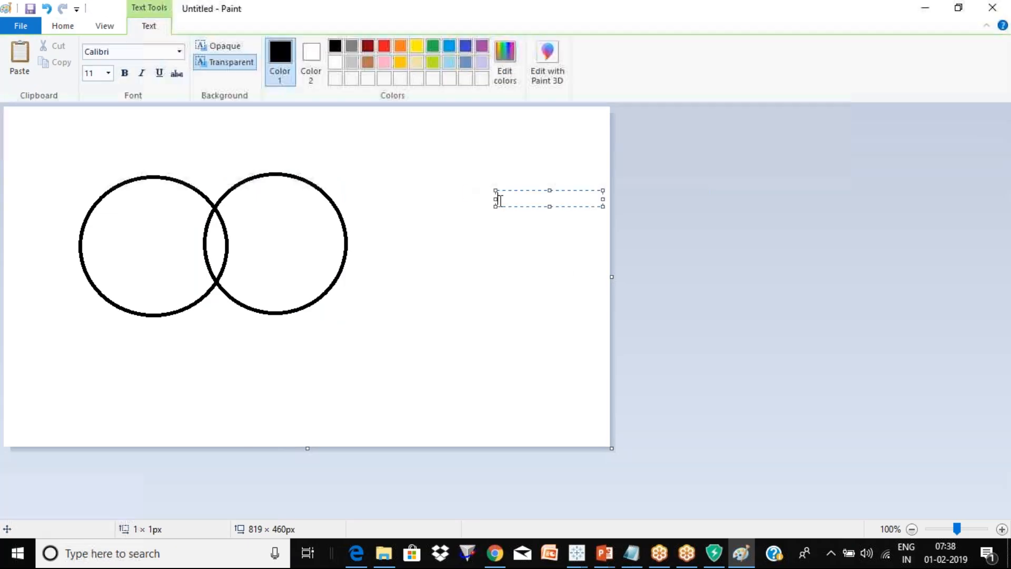
type("Left")
key("Return")
key("Return")
type("Right")
key("Return")
key("Return")
type("Inner")
key("Return")
key("Return")
type("Full")
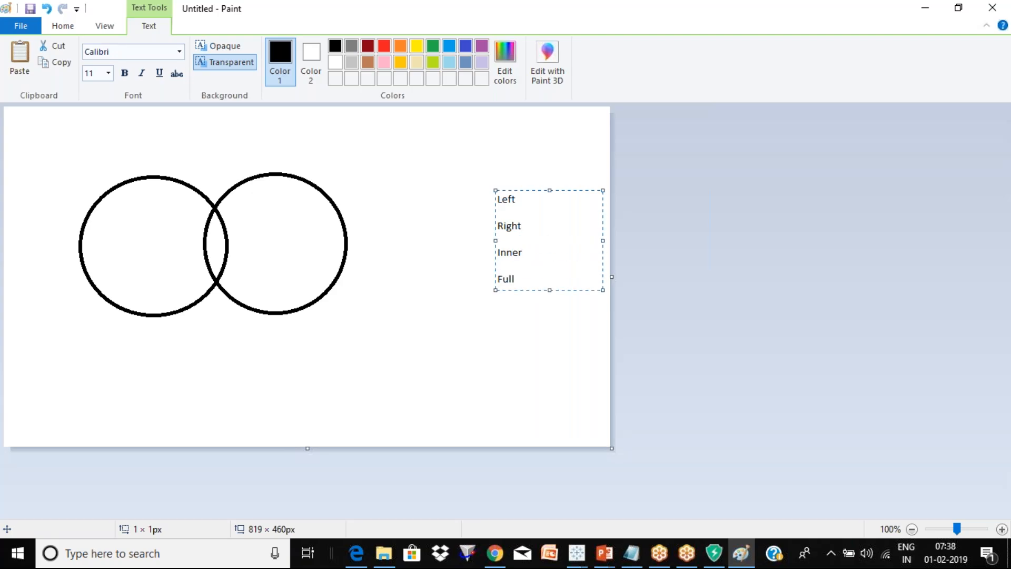
left_click(550, 373)
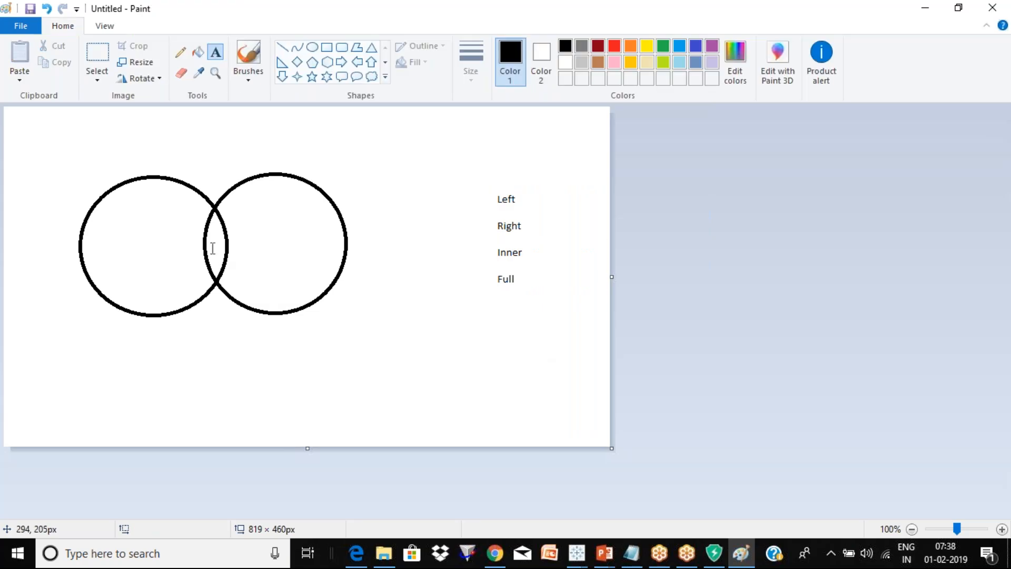
- Label the left circle "T1 100" and the right circle "T2 50" with text above them
left_click(149, 161)
type("T1")
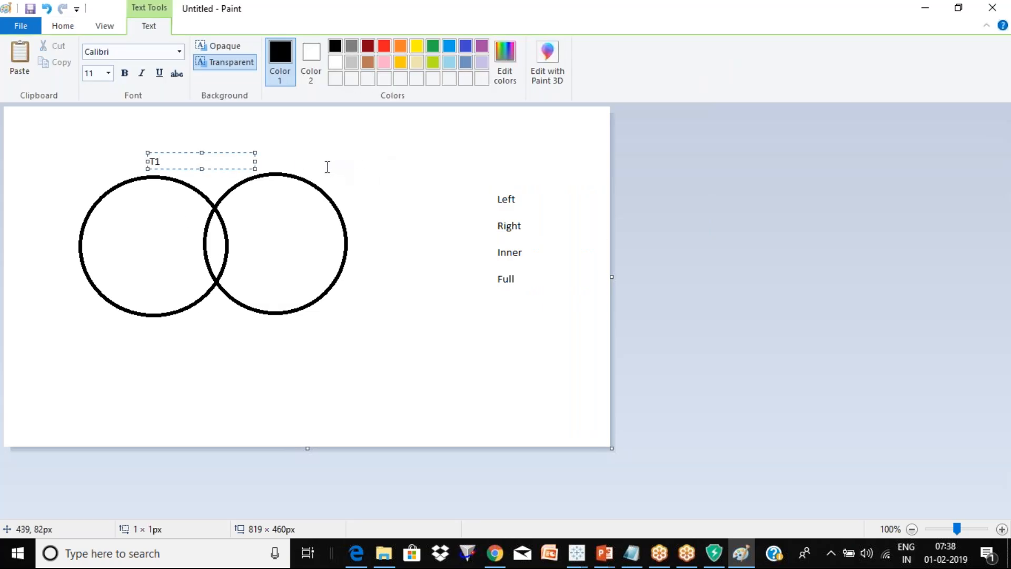
type("  100")
left_click(323, 170)
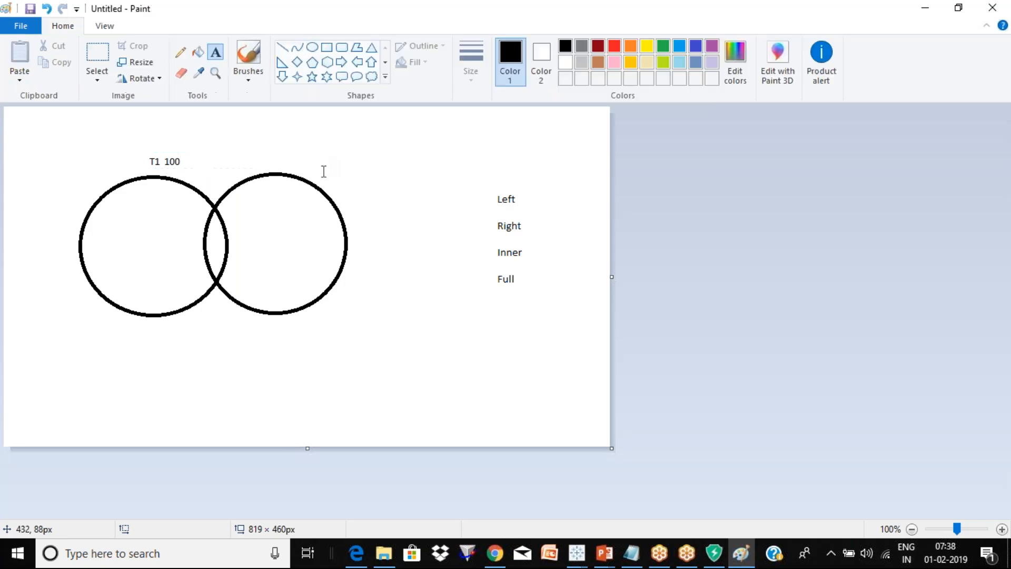
left_click(323, 171)
type("T2 50")
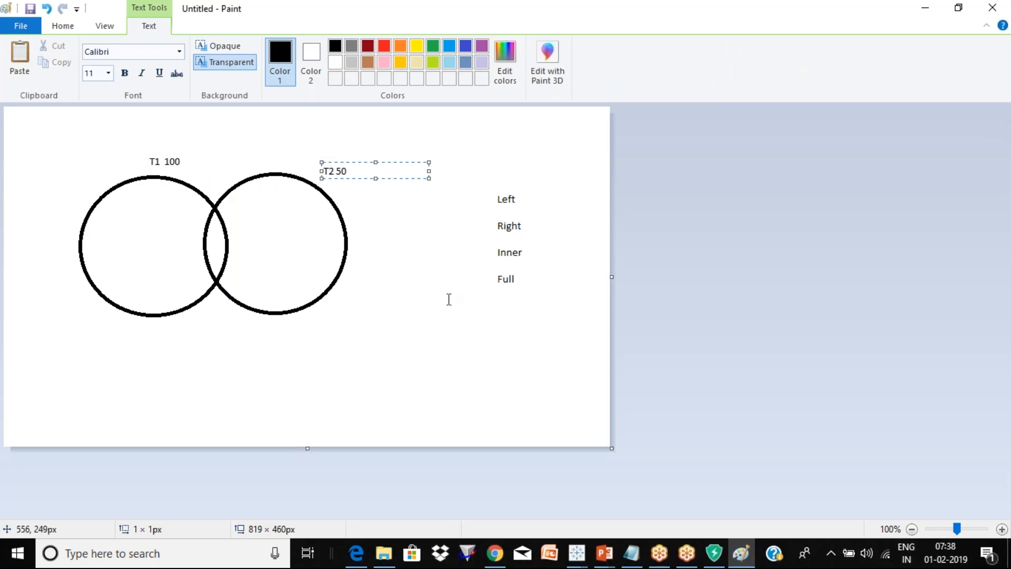
left_click(478, 315)
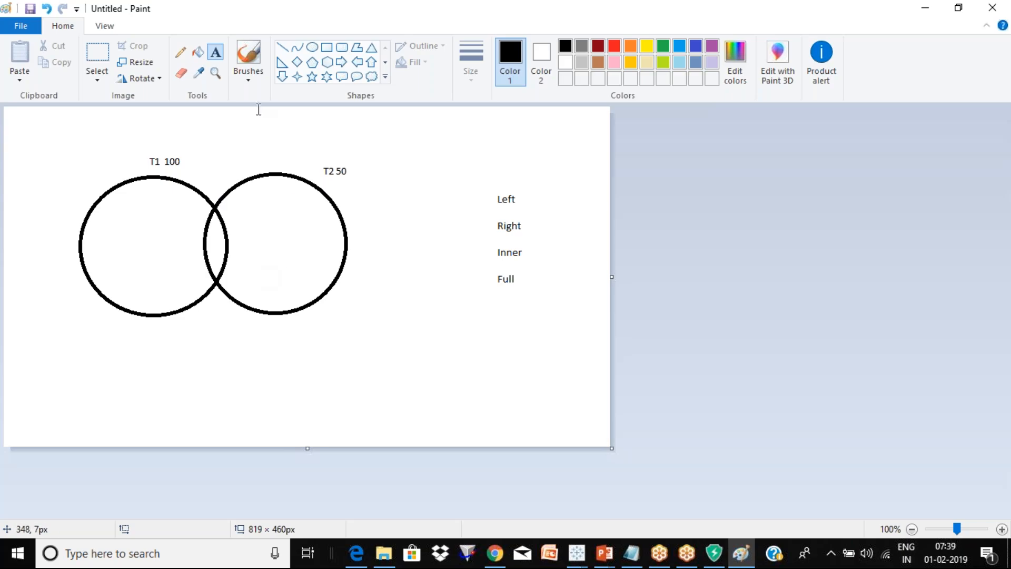
- Fill the whole T1 circle, including its overlap with T2, with lime to illustrate the left join
left_click(198, 52)
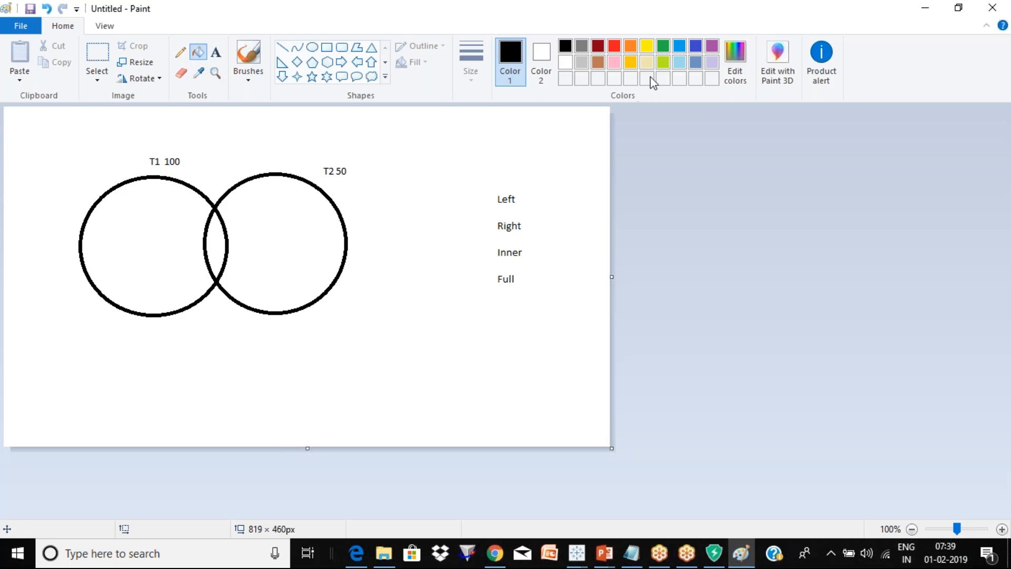
left_click(663, 62)
left_click(192, 232)
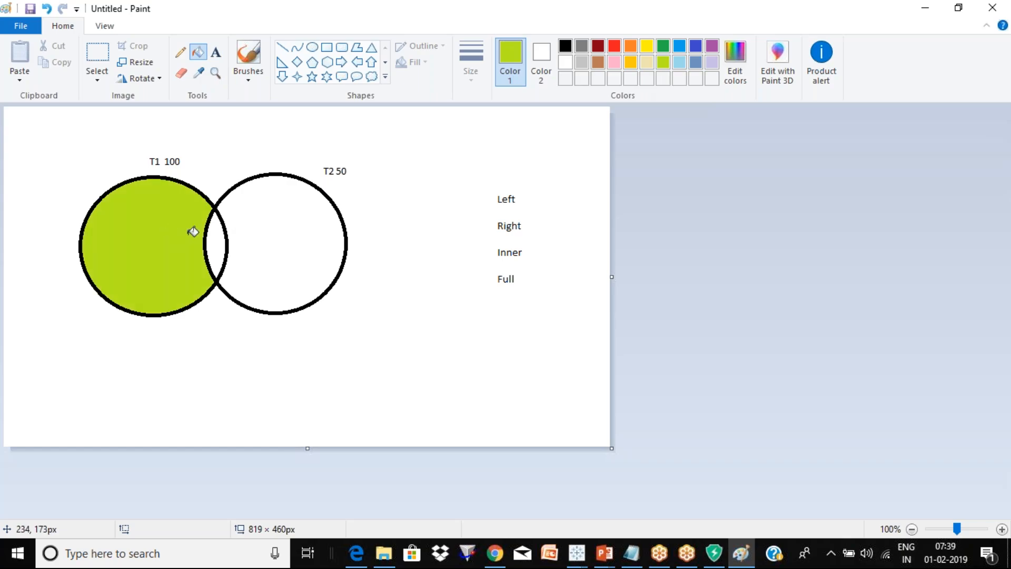
left_click(221, 241)
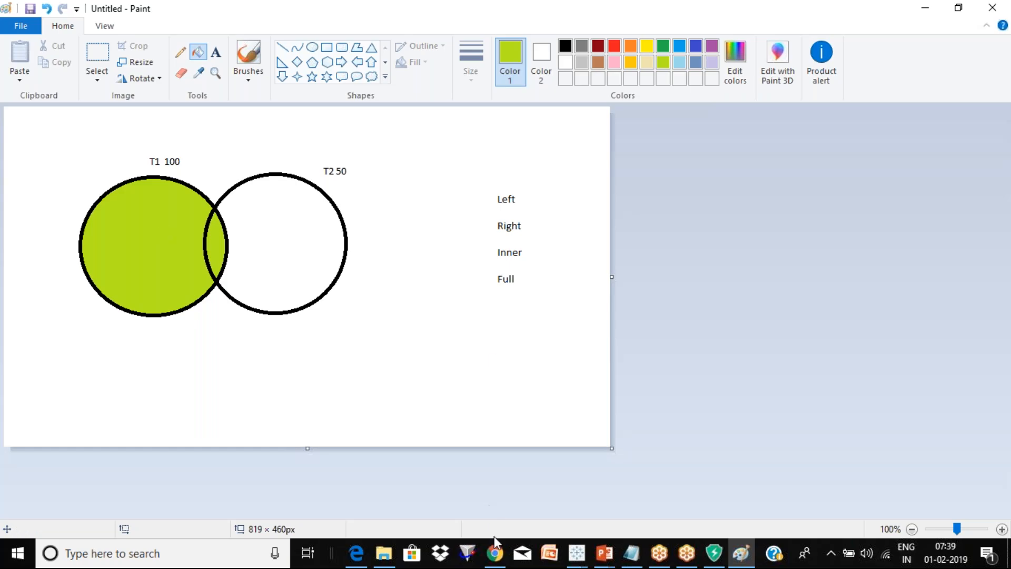
- Switch to Google Drive in Chrome and check the download option for Sales_access_db.mdb in the Data folder
left_click(497, 552)
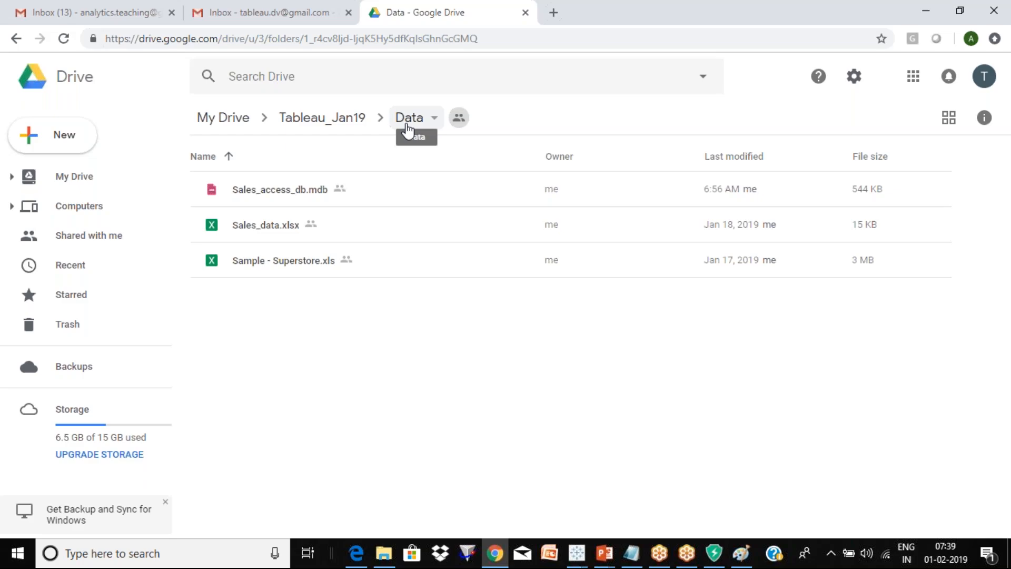
left_click(270, 197)
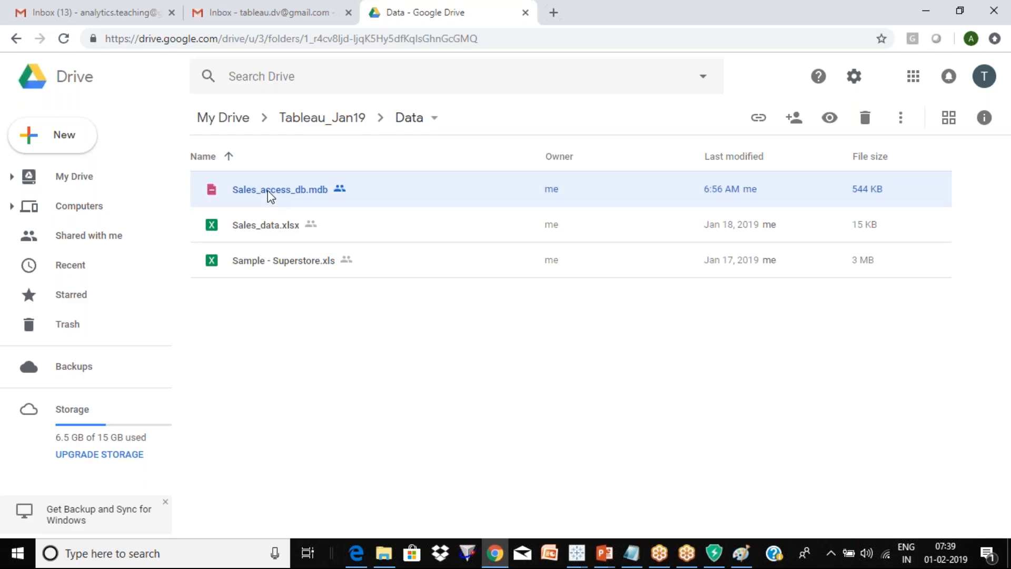
right_click(271, 197)
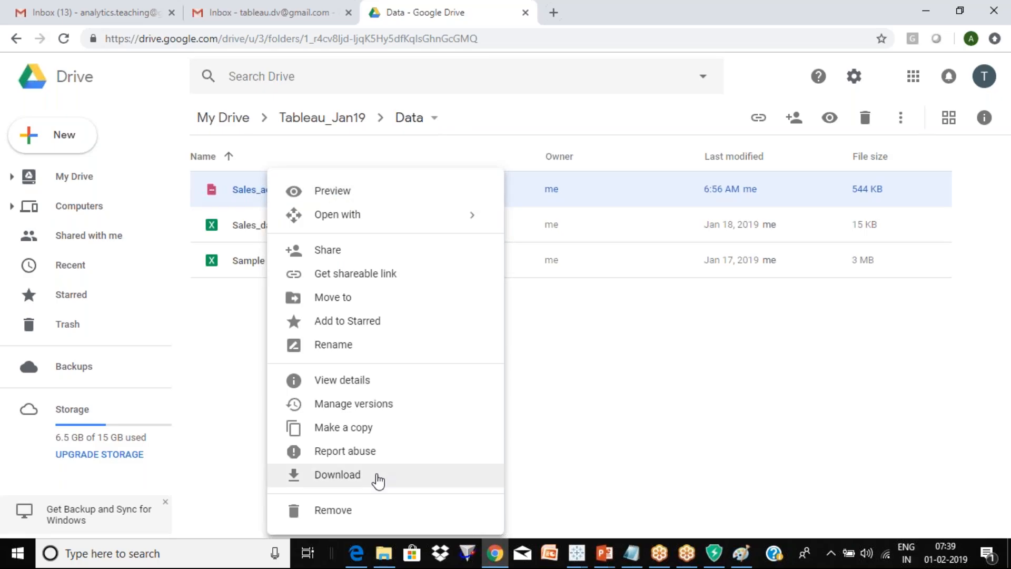
left_click(612, 364)
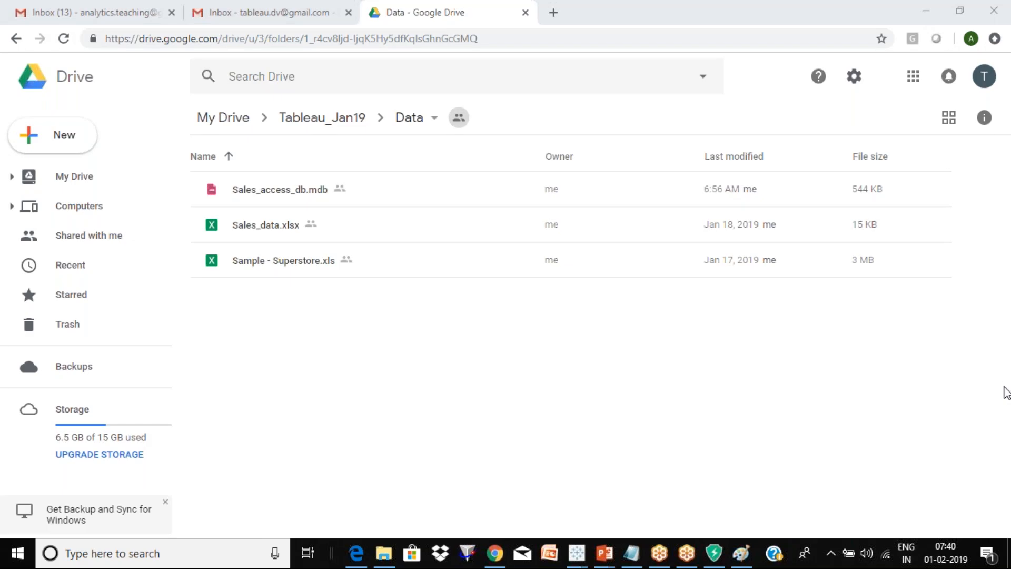
left_click(617, 357)
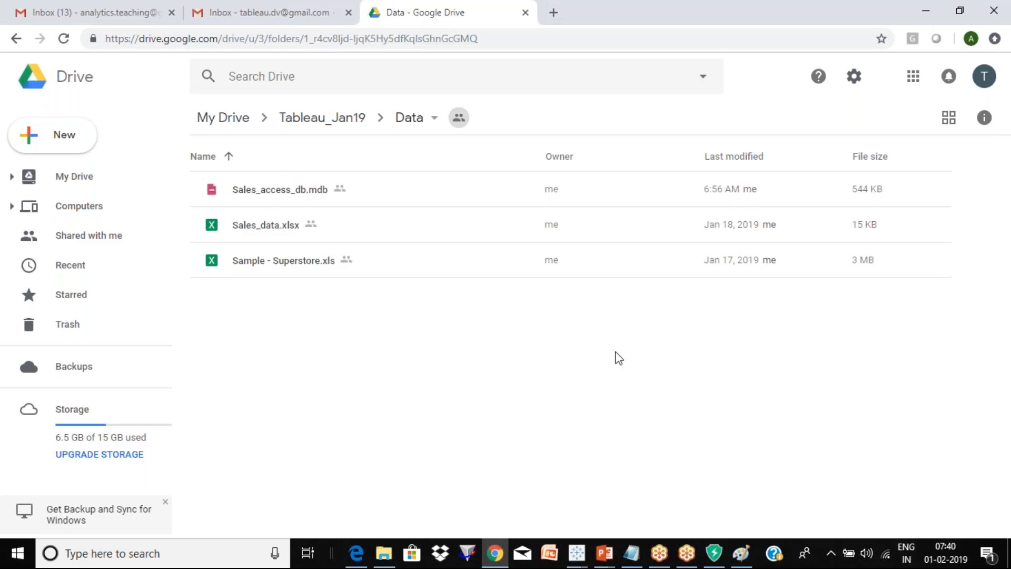
- Switch back to the Book6 workbook in Tableau Public and show the start page with its file connection types
key("alt+Tab")
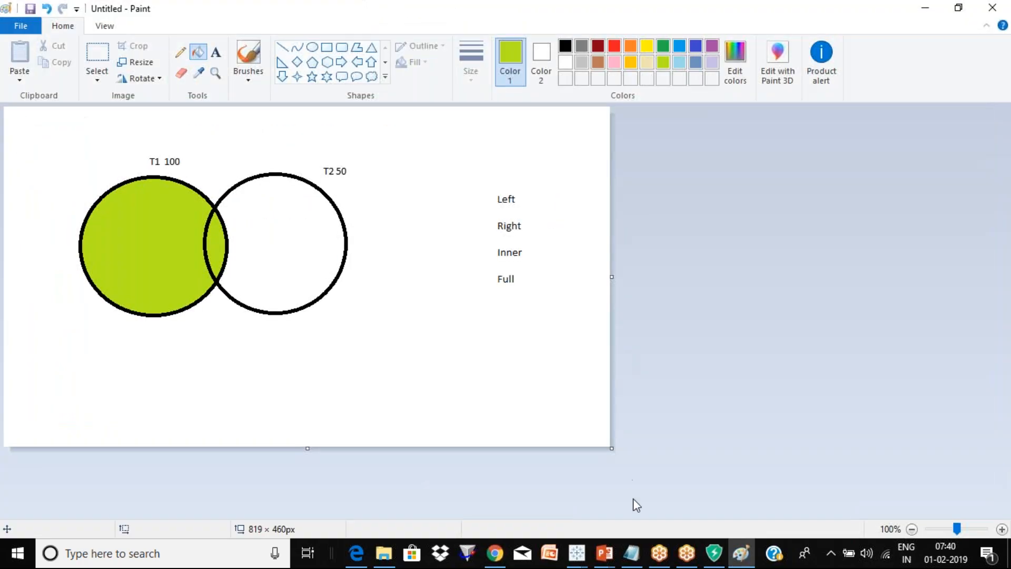
left_click(577, 554)
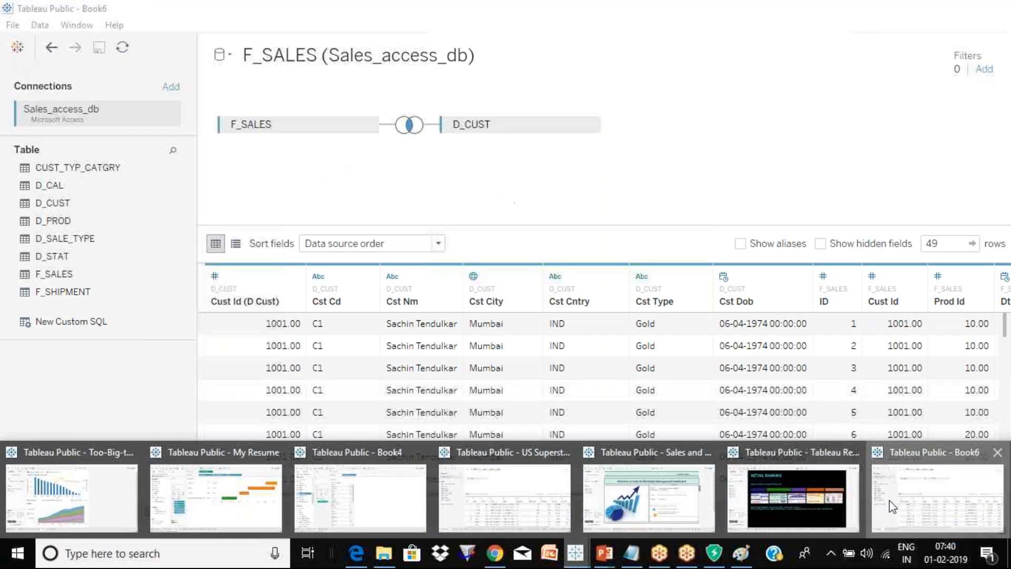
left_click(892, 507)
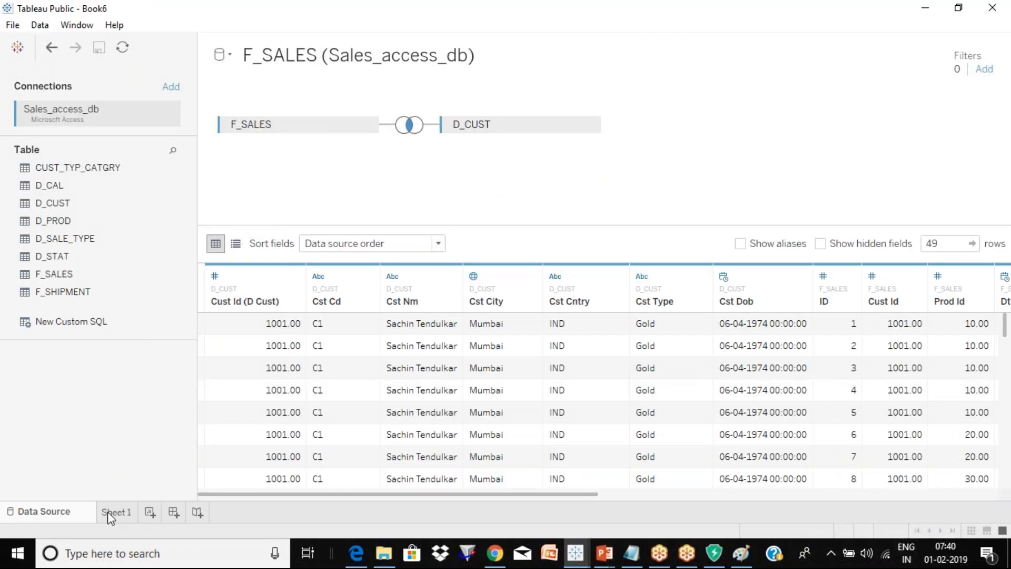
left_click(21, 48)
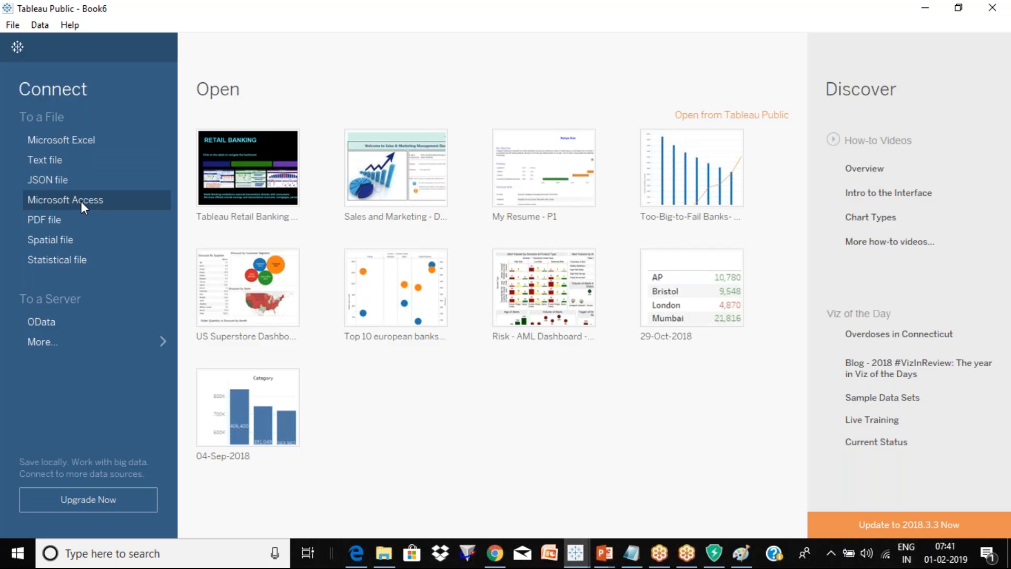
- Search the Mac with Spotlight for "access" and look through the results for a Microsoft Access installation
left_click(1006, 262)
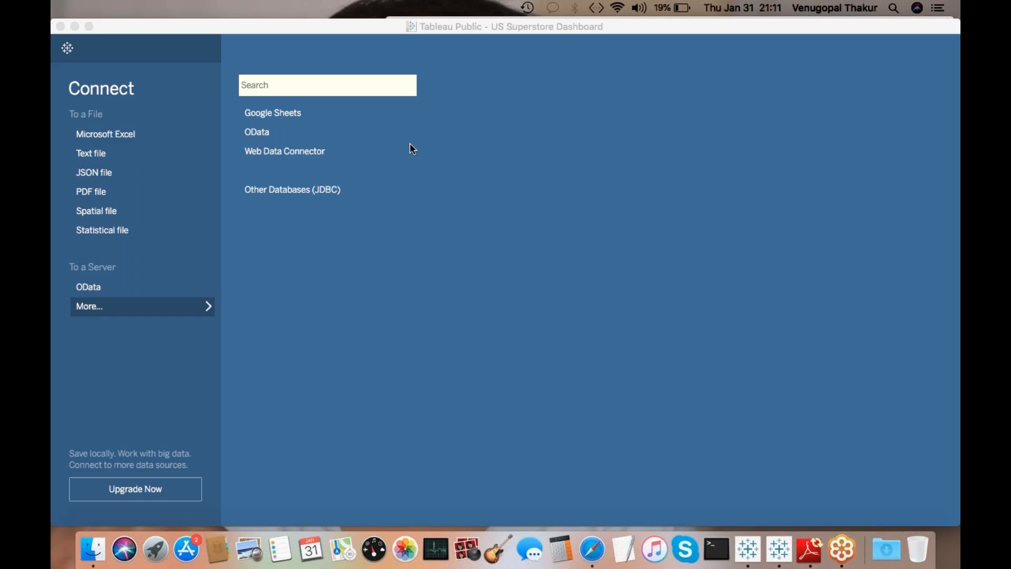
left_click(311, 84)
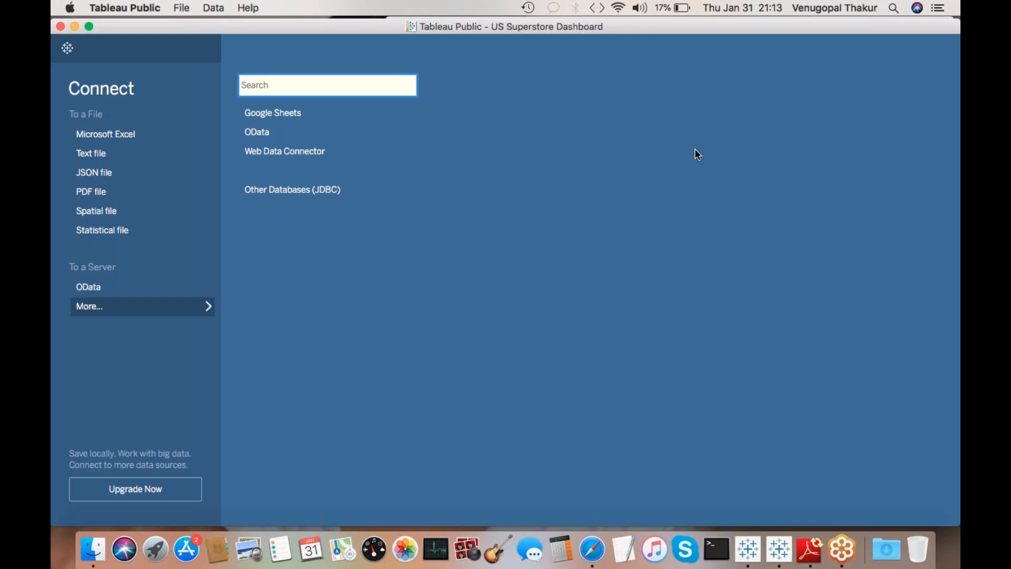
left_click(893, 8)
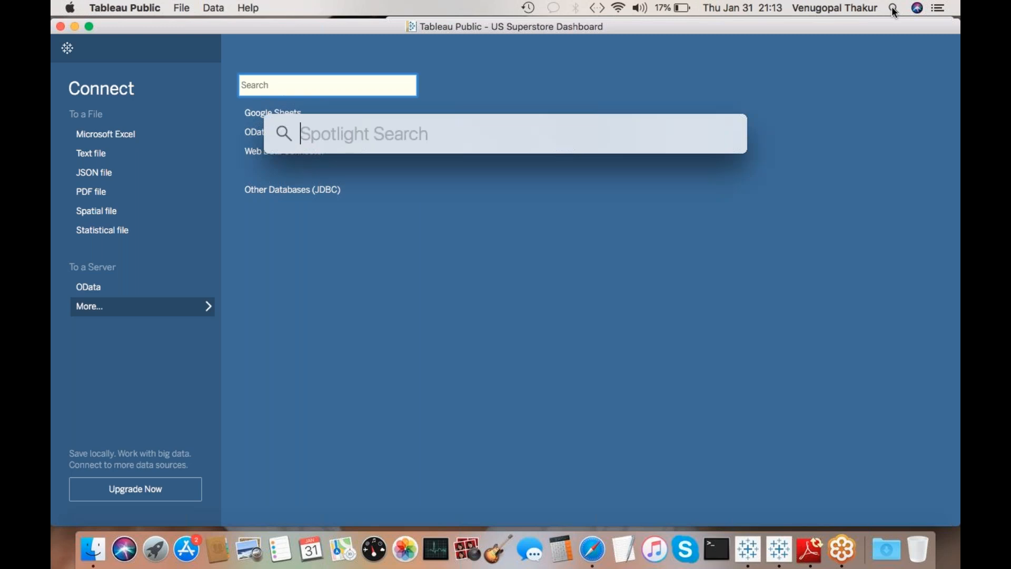
type("a")
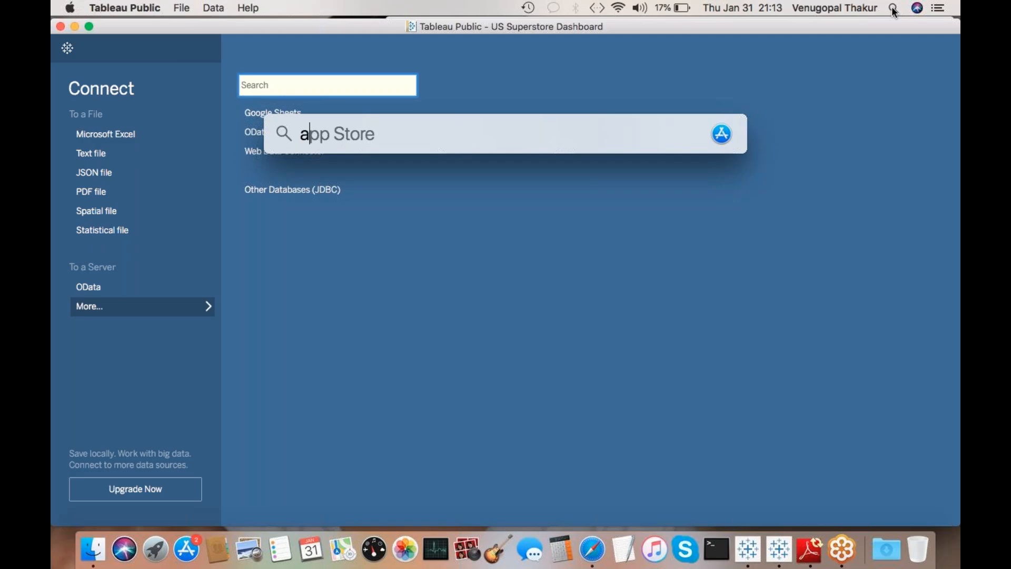
type("ccess")
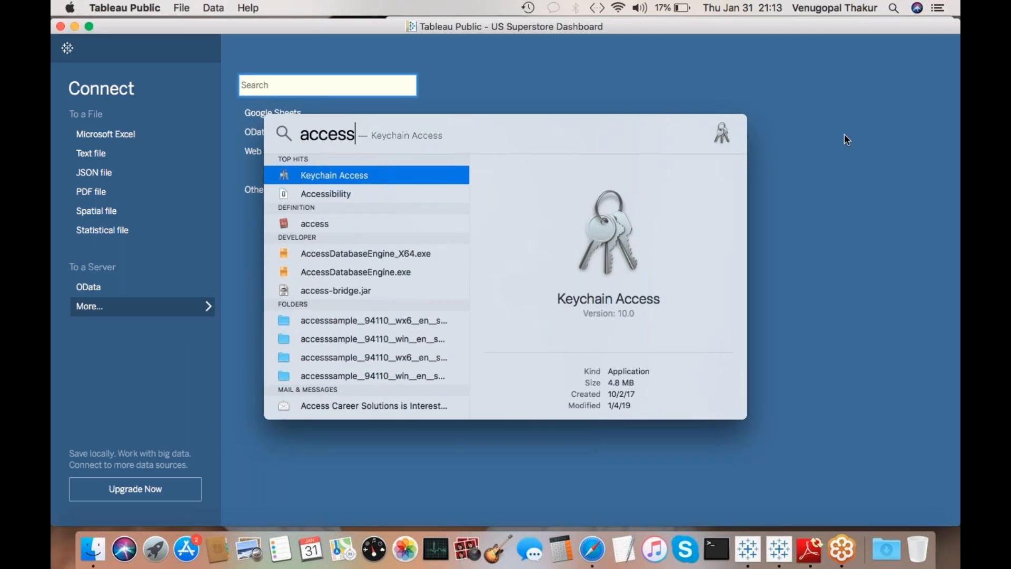
scroll(328, 269, "down", 5)
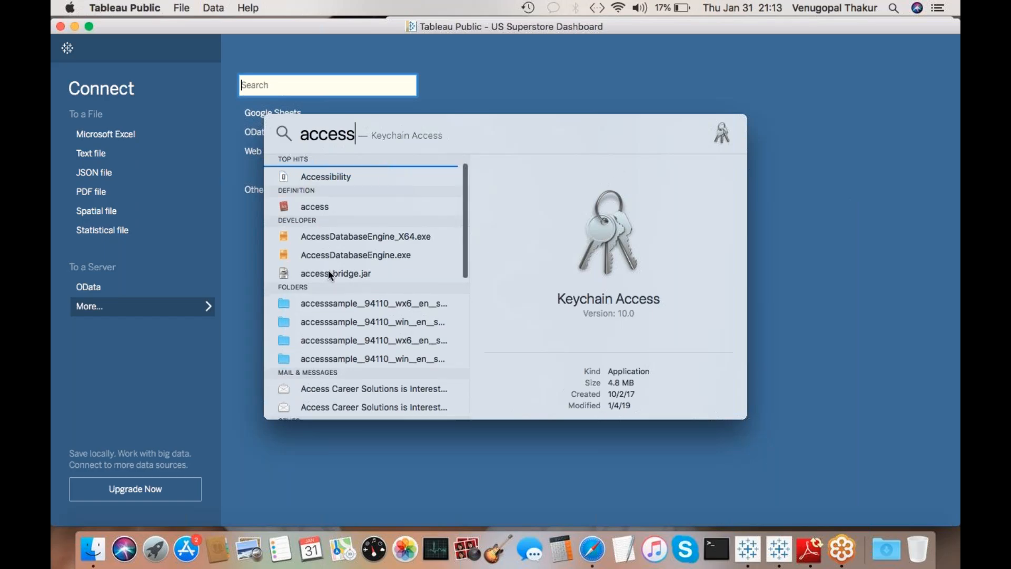
- Review the remaining Mac search results for "access", from database engine files to websites, and dismiss the search
scroll(328, 270, "down", 5)
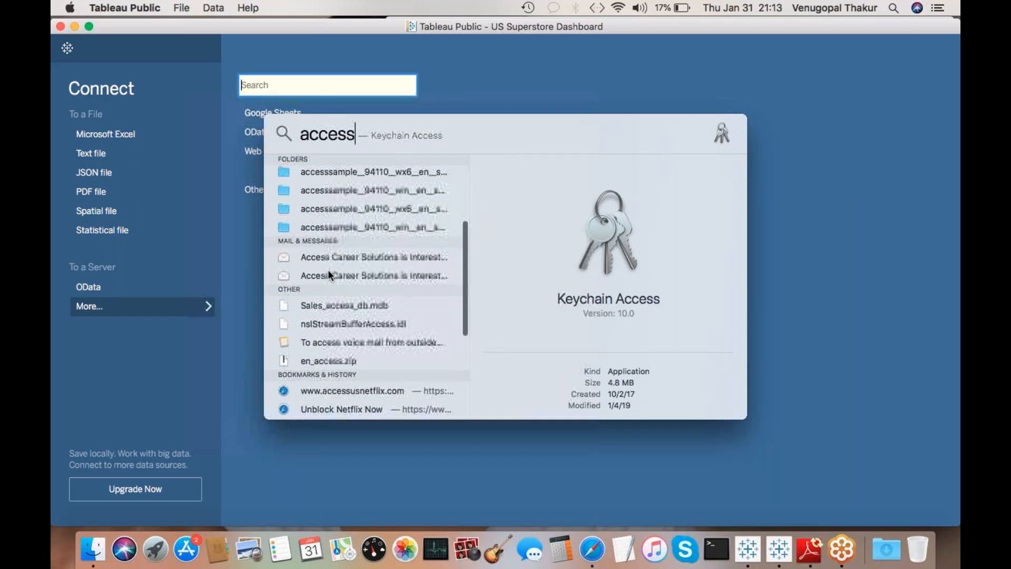
scroll(328, 270, "down", 7)
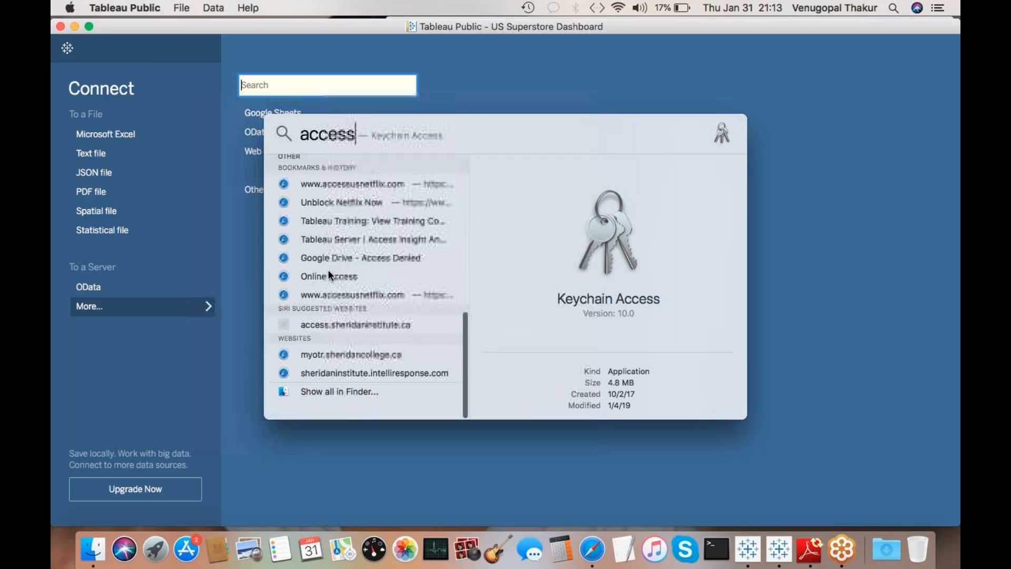
scroll(328, 270, "up", 15)
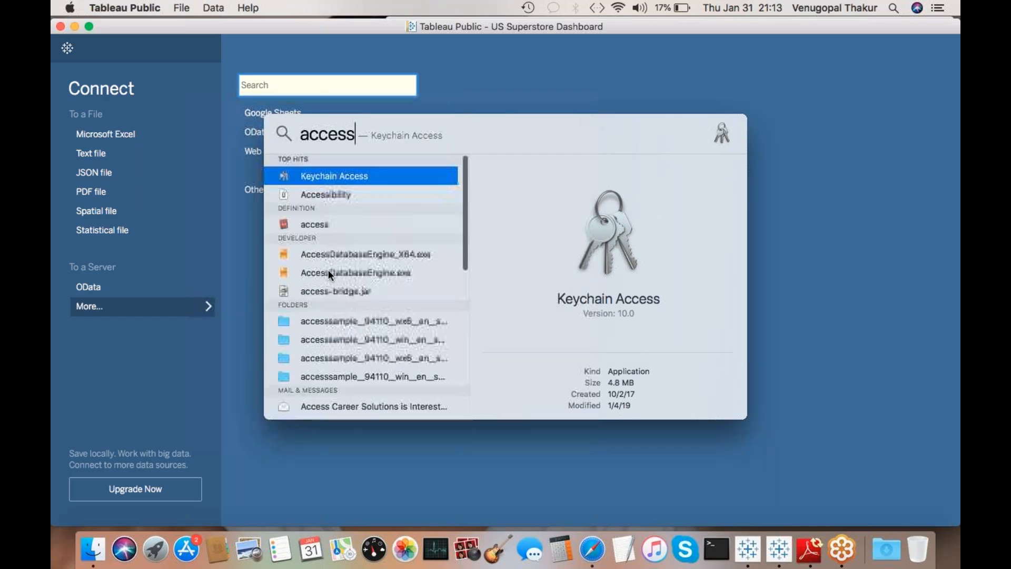
left_click(526, 67)
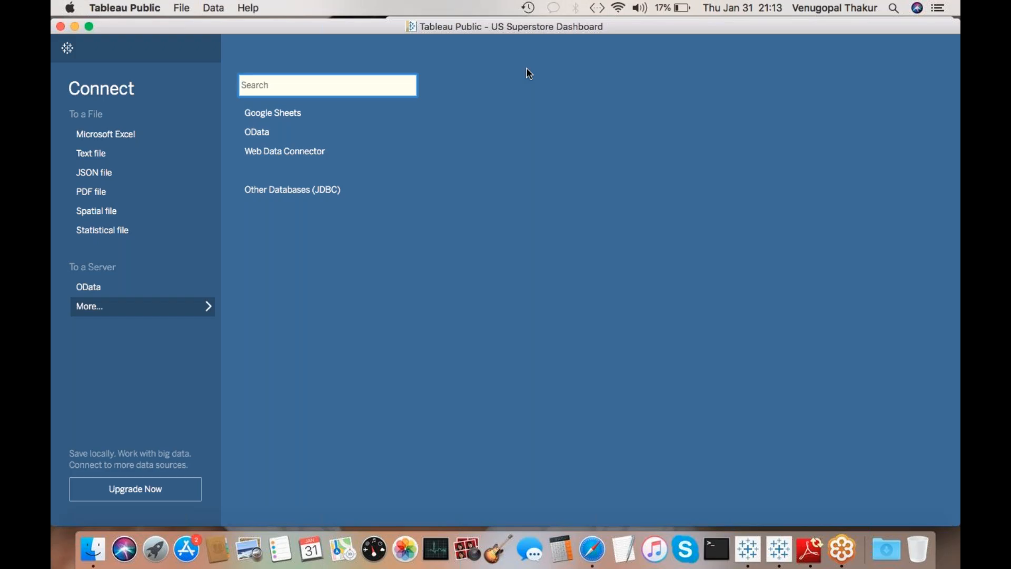
left_click(895, 10)
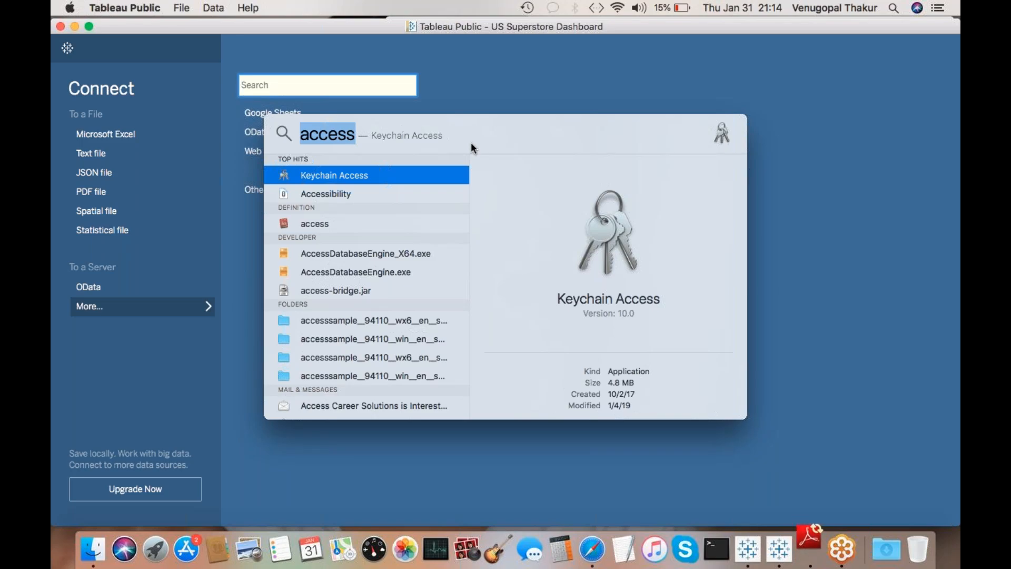
left_click(440, 86)
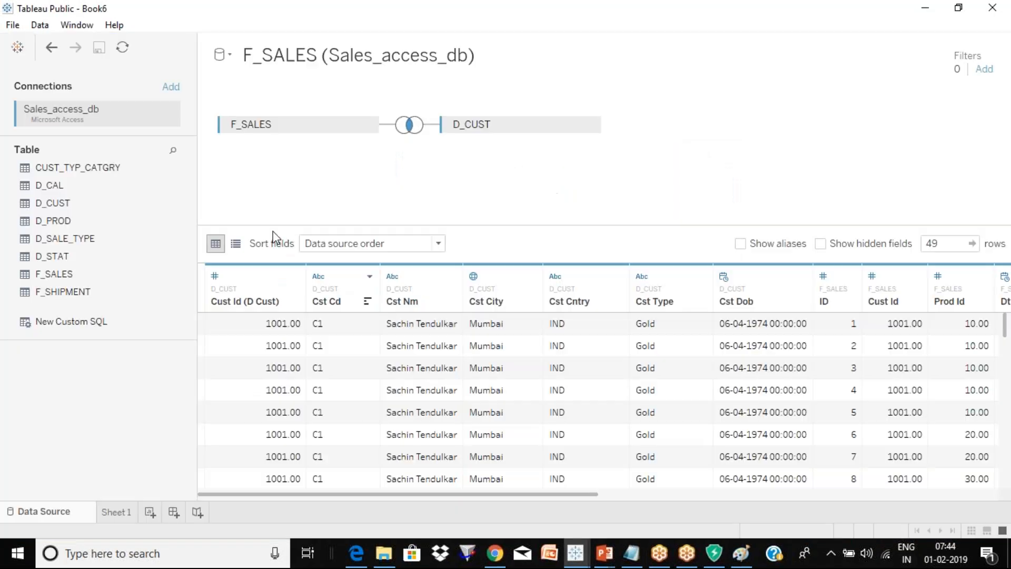
- Switch to Paint and fill the whole T2 circle, including its overlap with T1, with brown to illustrate the right join
key("alt+Tab")
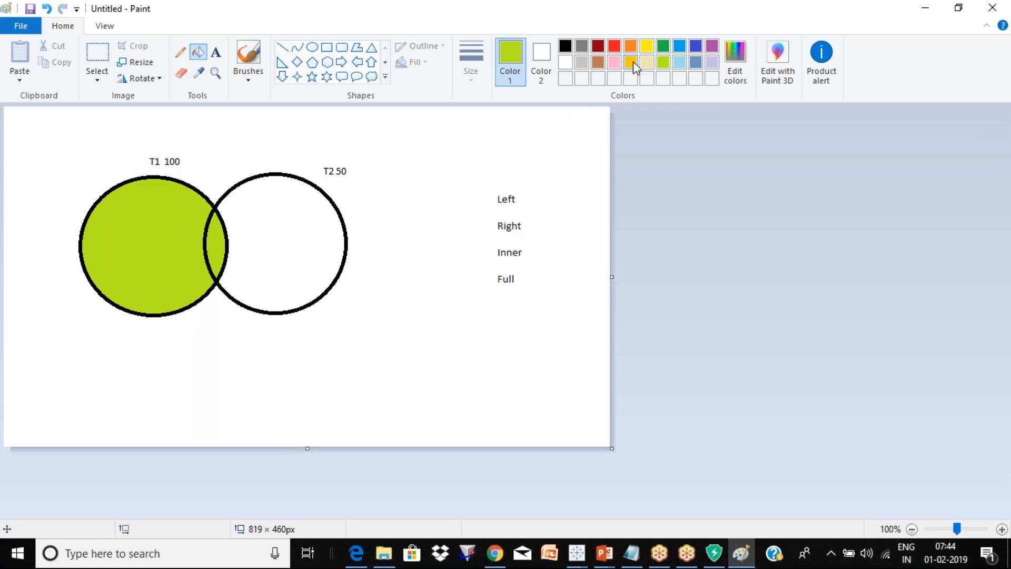
left_click(601, 63)
left_click(319, 227)
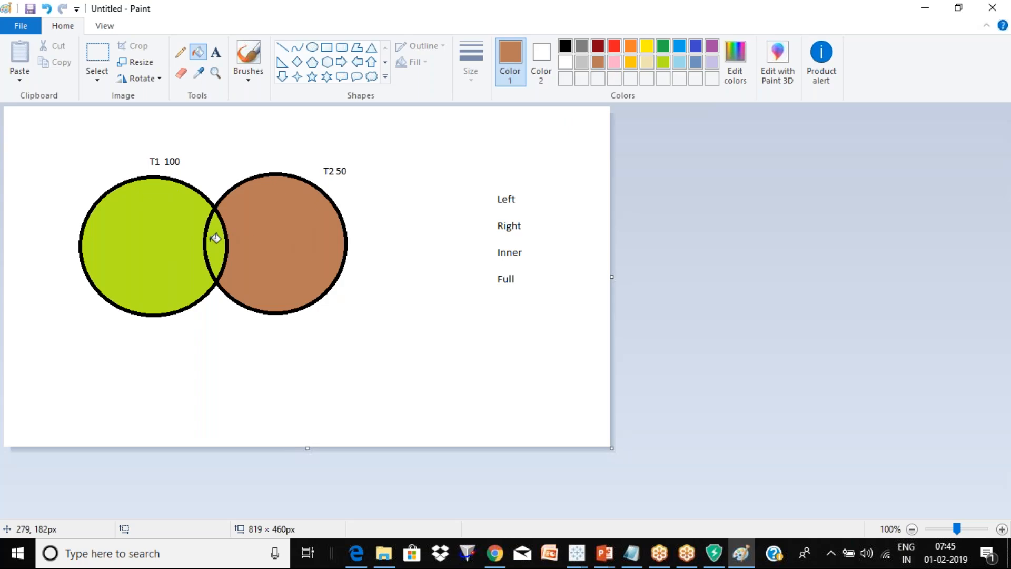
left_click(215, 238)
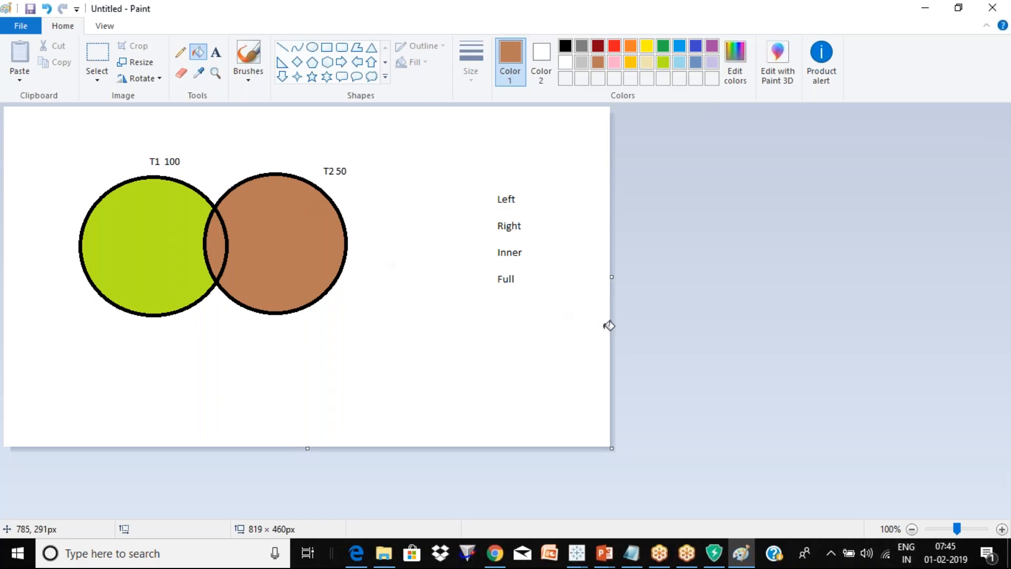
left_click(1007, 392)
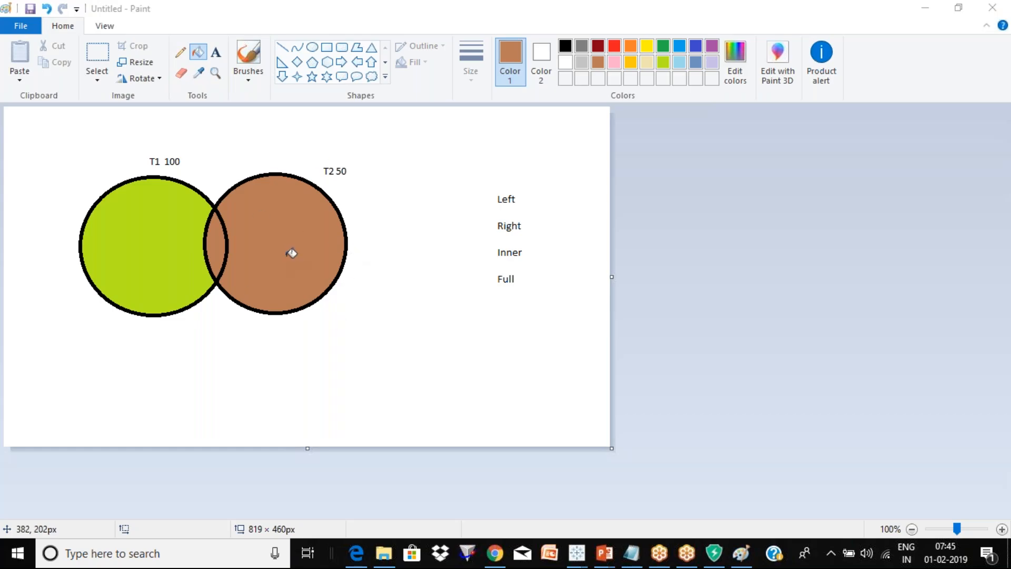
- Fill the overlap of T1 and T2 with red for the inner join, and both whole circles with red for the full join
left_click(613, 51)
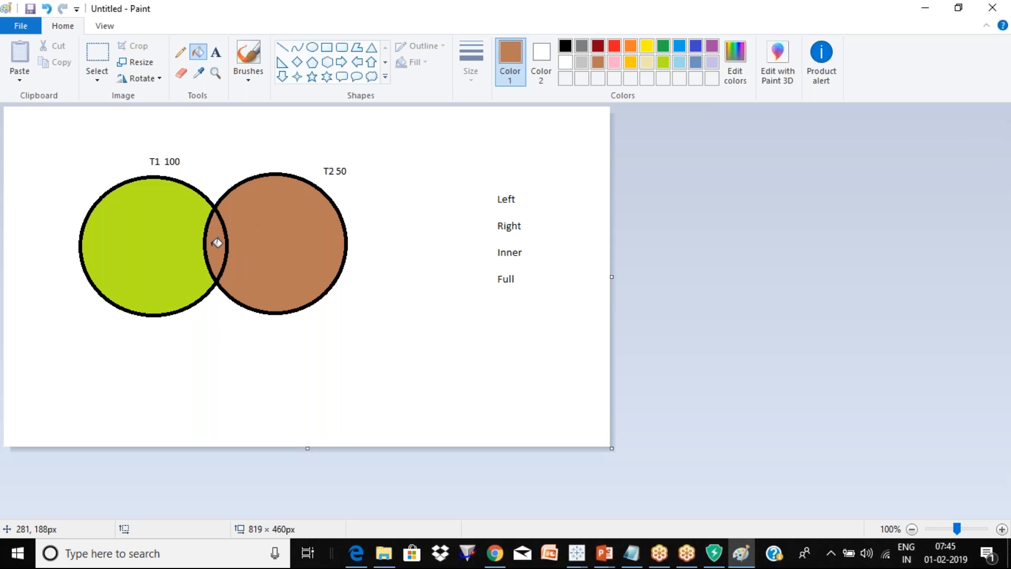
left_click(614, 48)
left_click(220, 253)
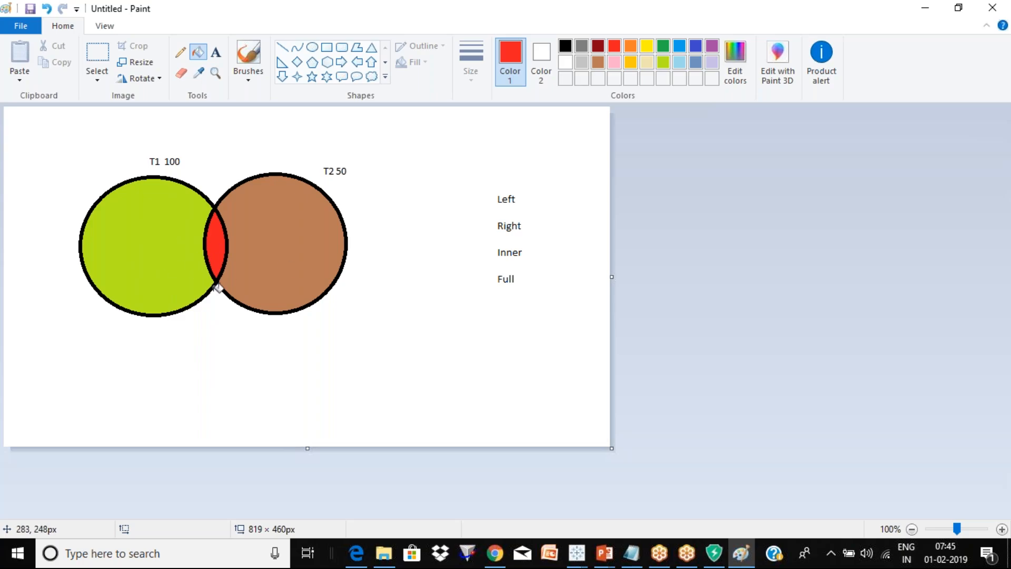
left_click(215, 285)
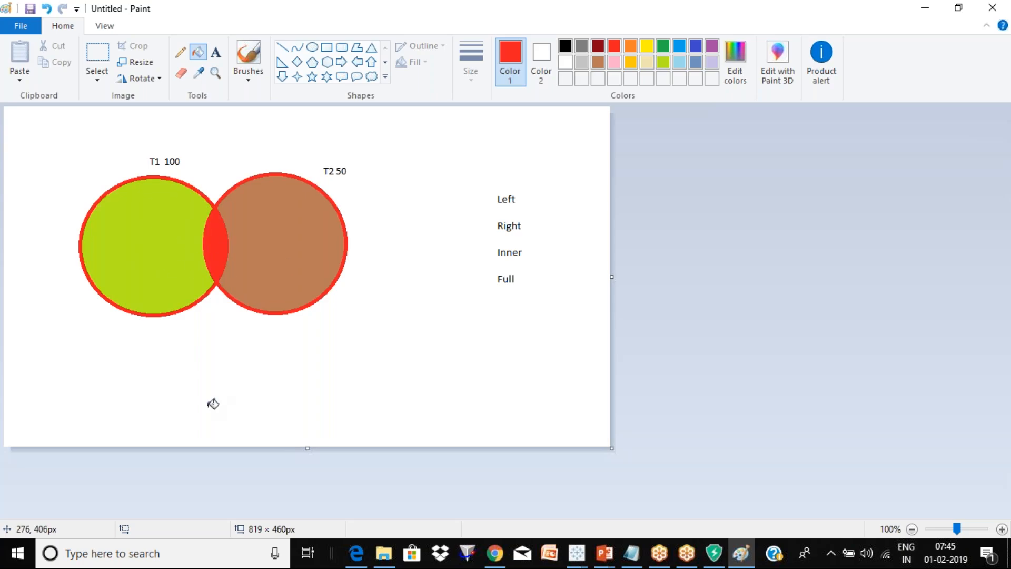
key("ctrl+z")
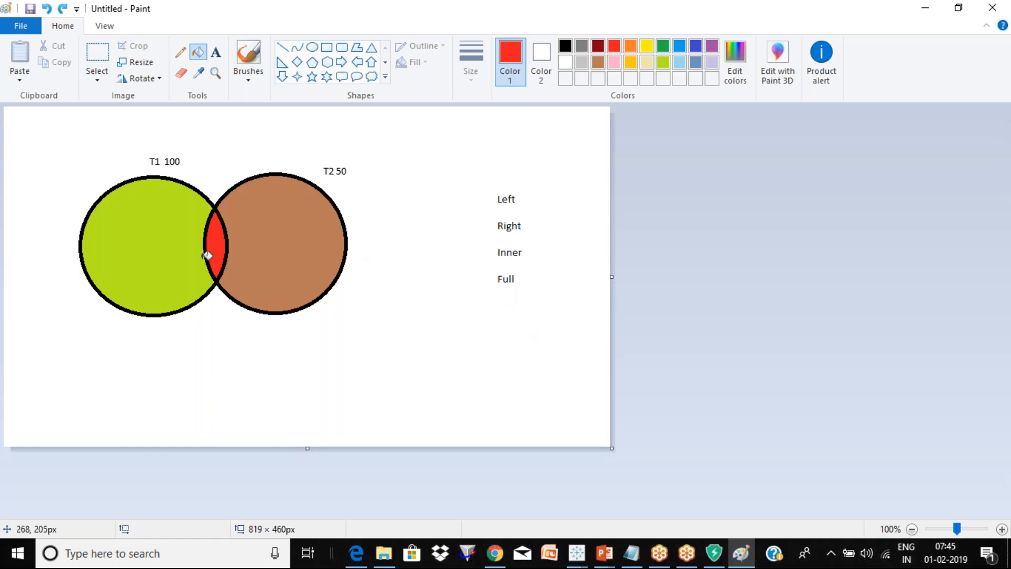
left_click(168, 251)
left_click(272, 250)
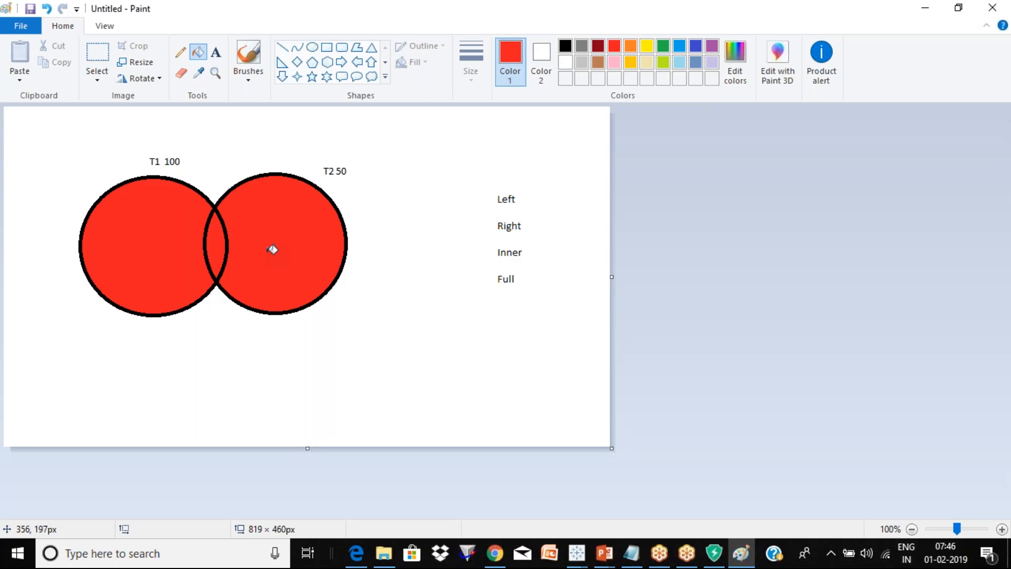
- Switch to the Book6 workbook in Tableau Public and check the join between F_SALES and D_CUST against the Paint diagram
key("alt+Tab")
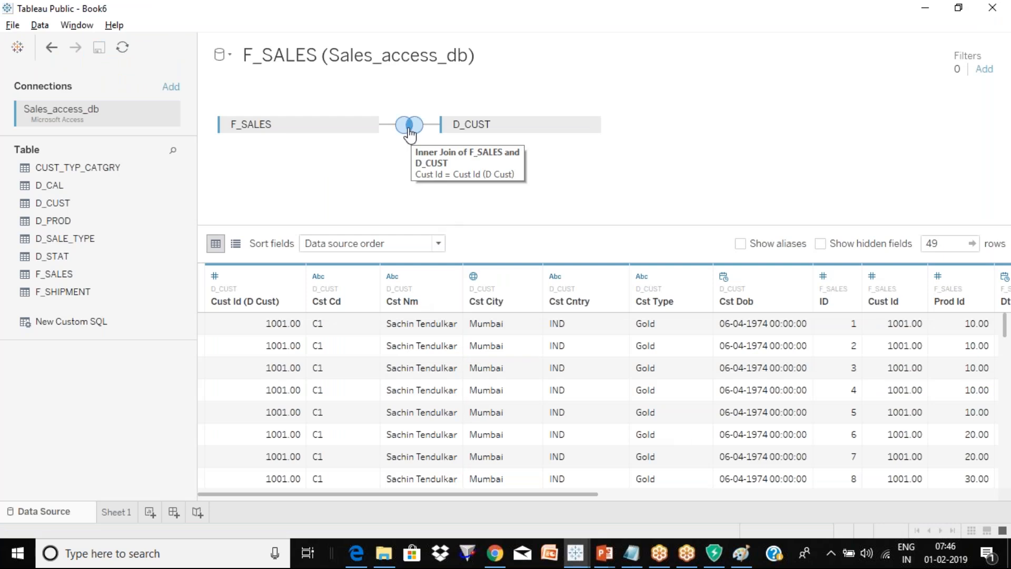
key("alt+Tab")
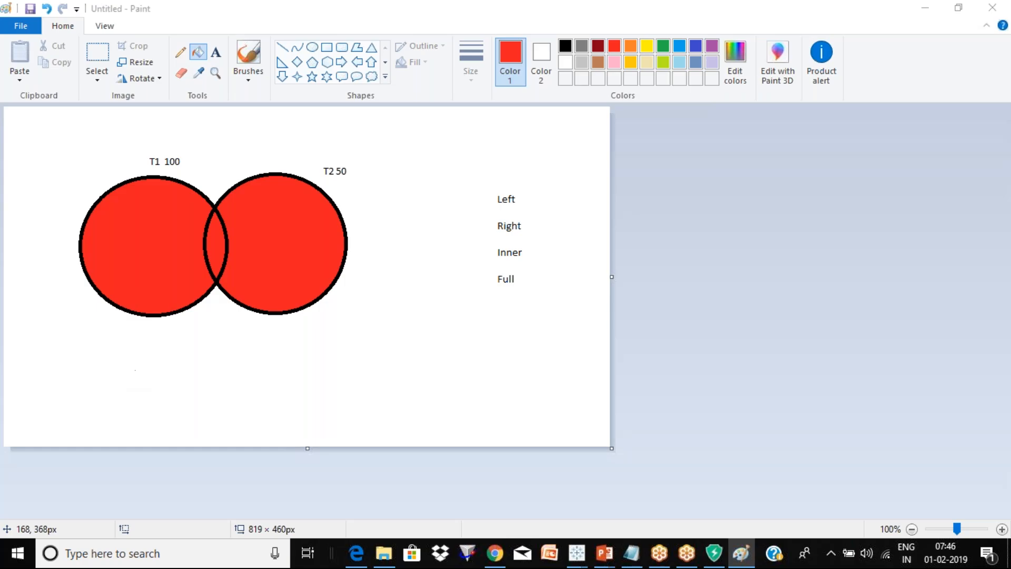
key("alt+Tab")
- Try the Left join between F_SALES and D_CUST, restore the Inner join and close the join settings
left_click(410, 128)
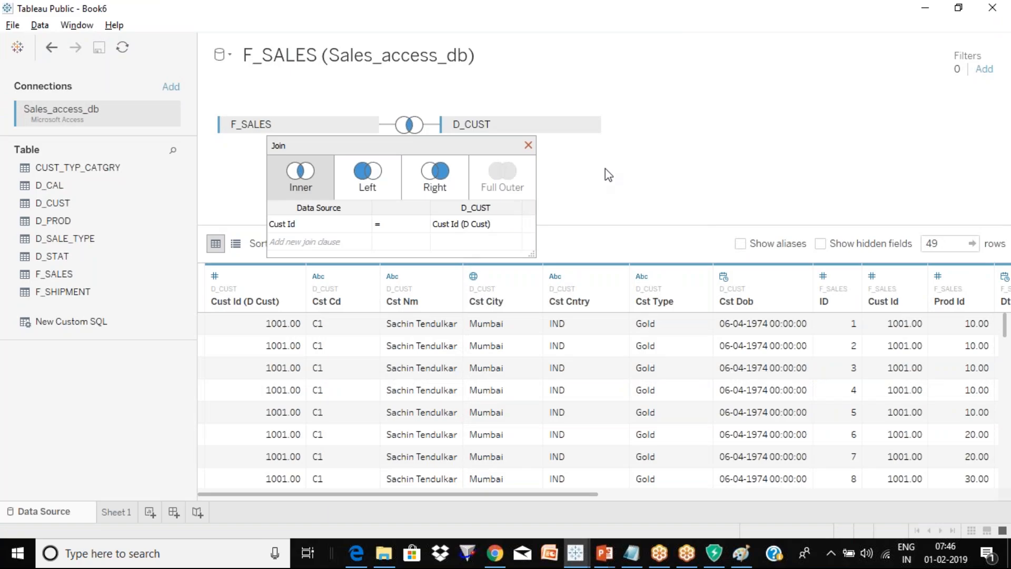
left_click(381, 176)
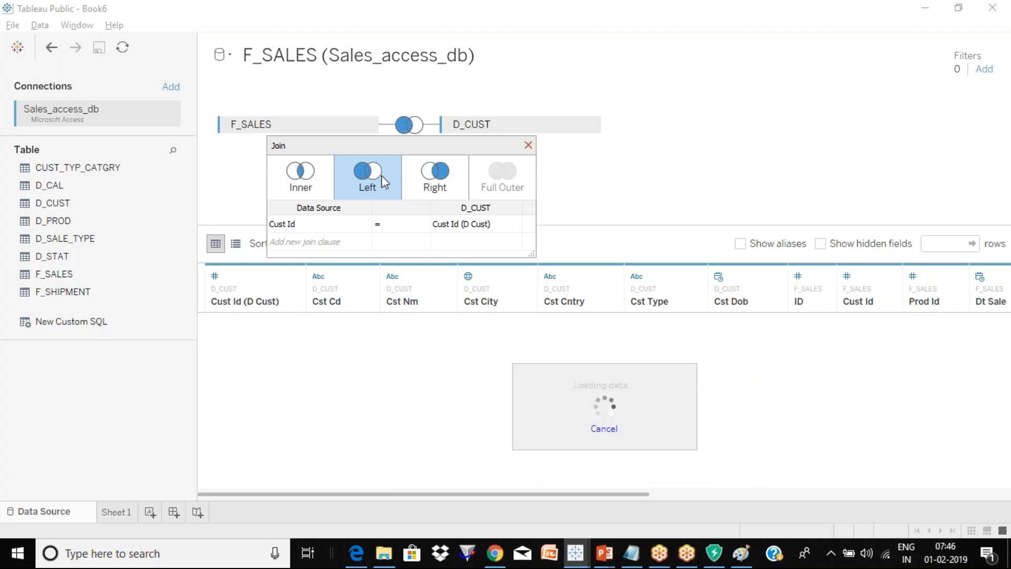
left_click(302, 184)
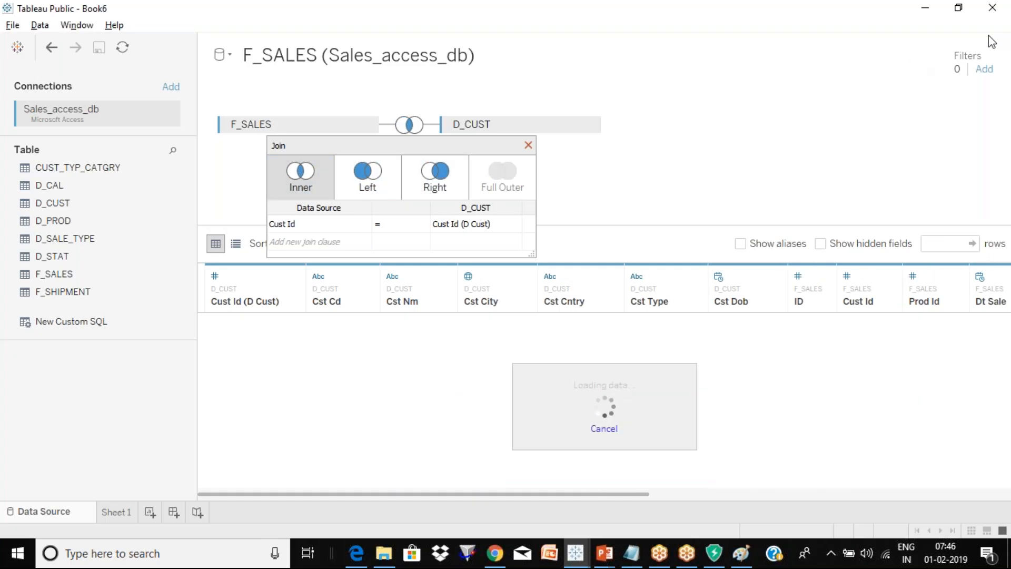
left_click(528, 145)
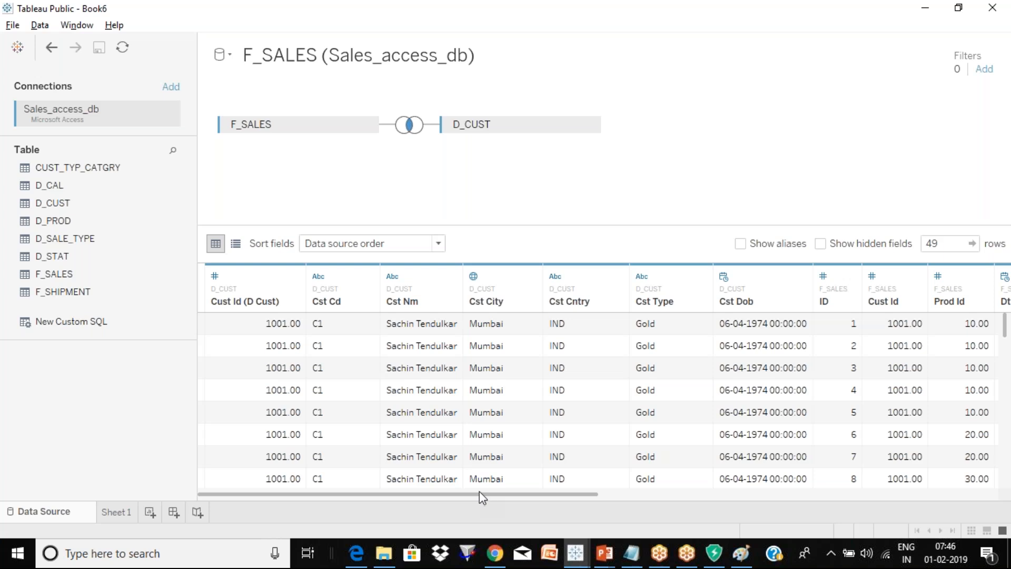
- Look across the columns of the joined data preview and review the join types offered between F_SALES and D_CUST
left_click_drag(496, 492, 494, 456)
left_click_drag(504, 499, 569, 493)
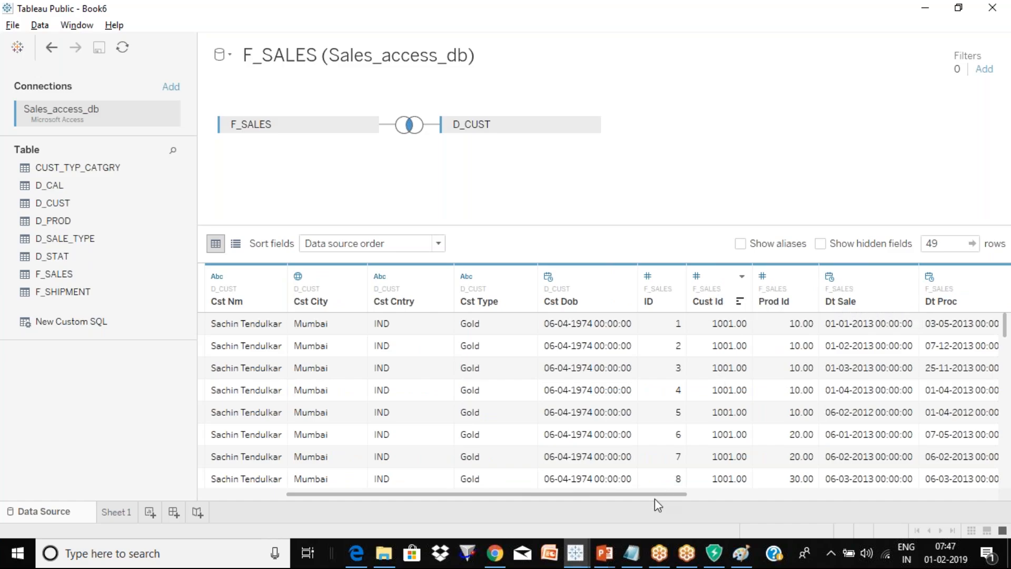
left_click_drag(652, 495, 574, 494)
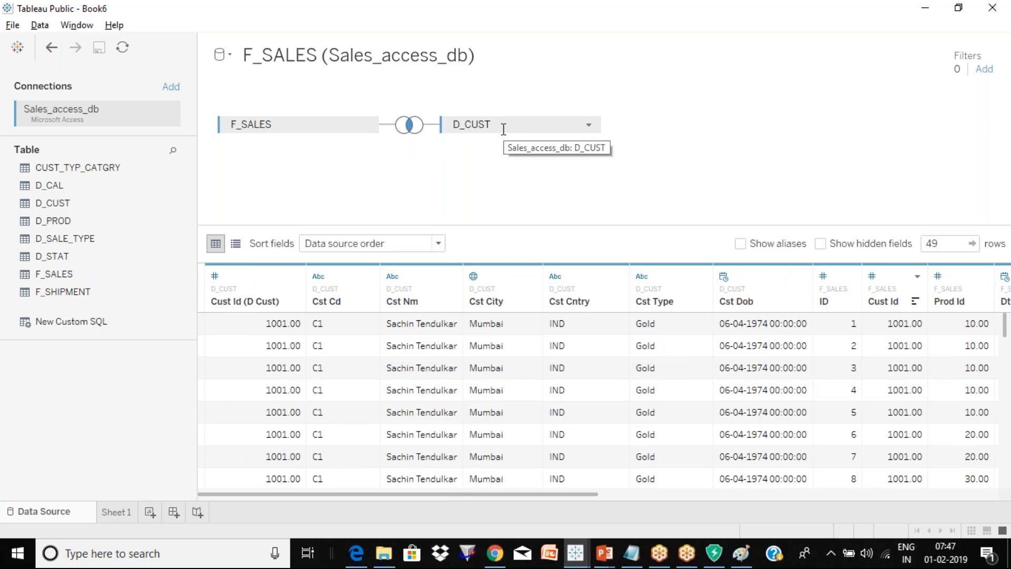
left_click(409, 133)
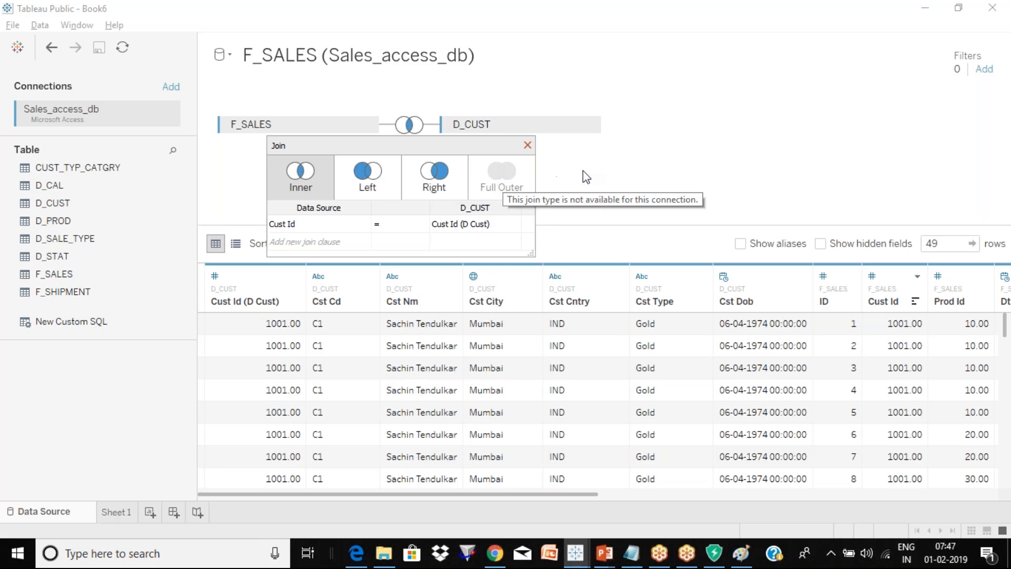
left_click(528, 145)
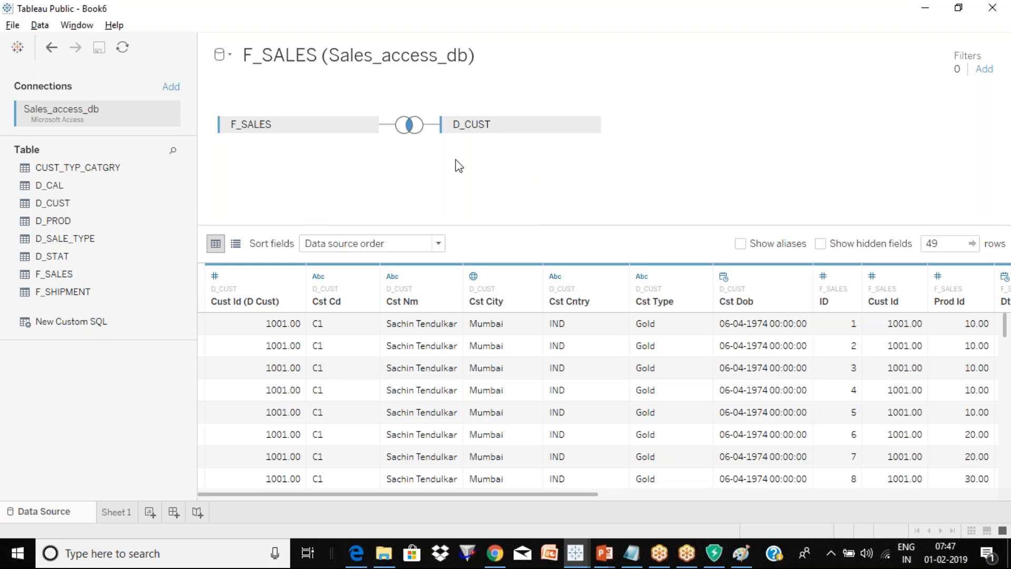
- Go to Sheet 1 and examine how the dimensions are organized by table, collapsing and expanding D_CUST and F_SALES
left_click(115, 515)
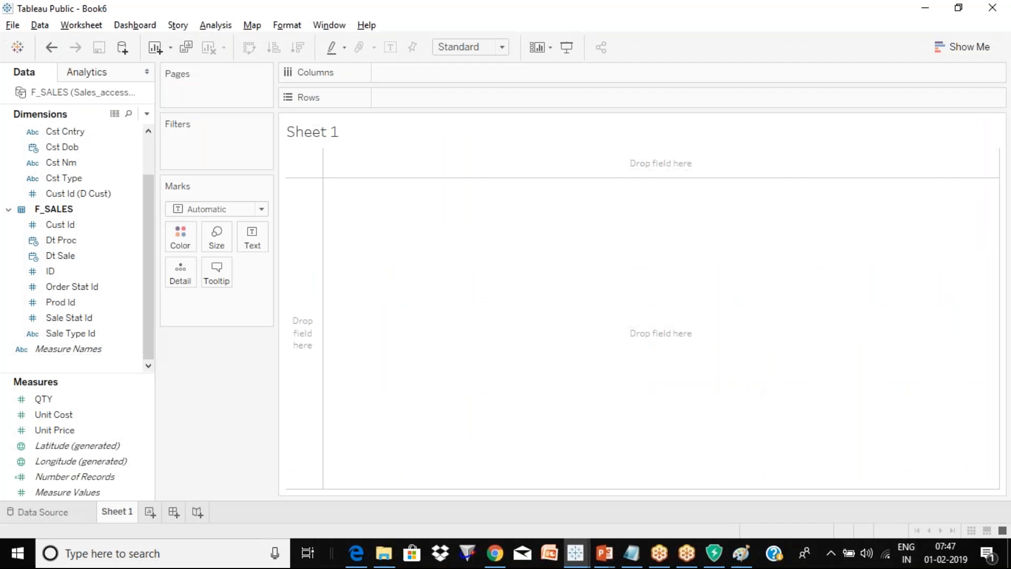
left_click_drag(144, 242, 146, 203)
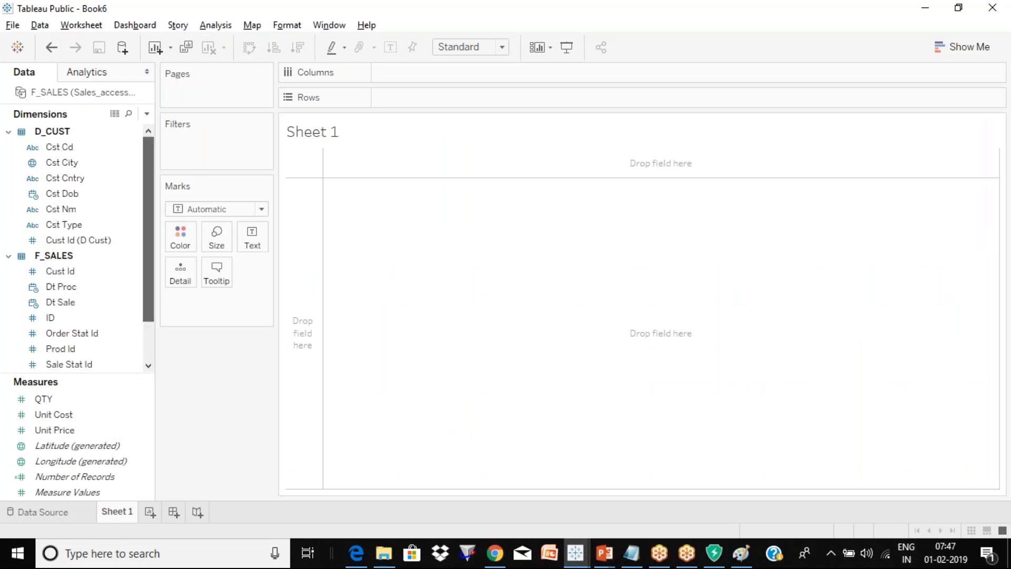
left_click(6, 146)
left_click(57, 132)
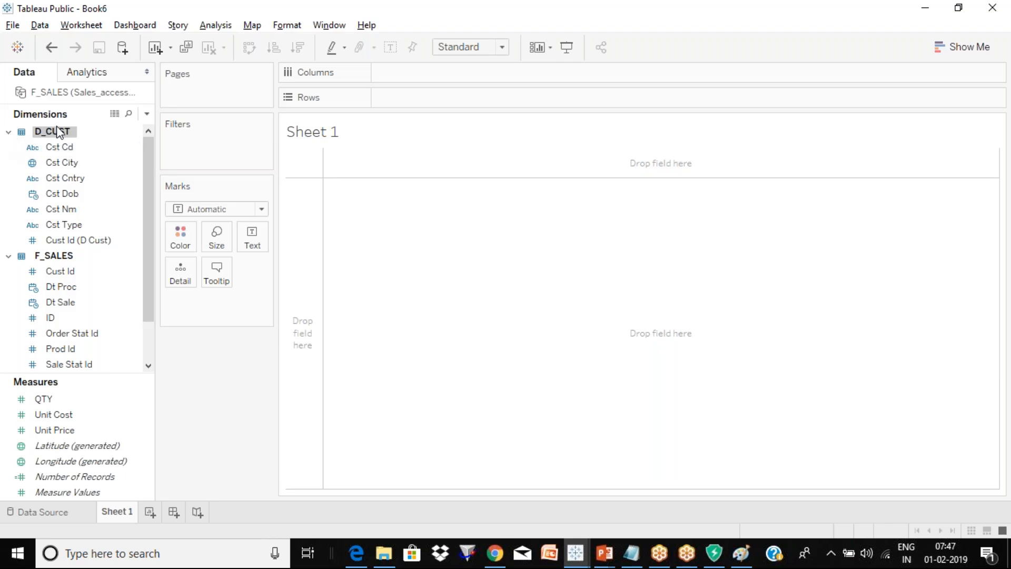
double_click(57, 132)
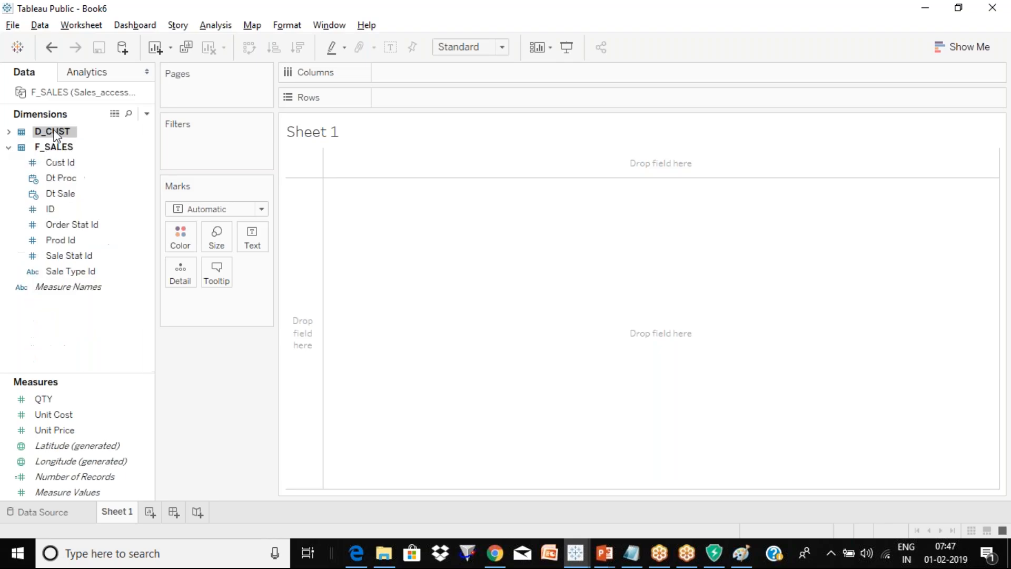
double_click(52, 148)
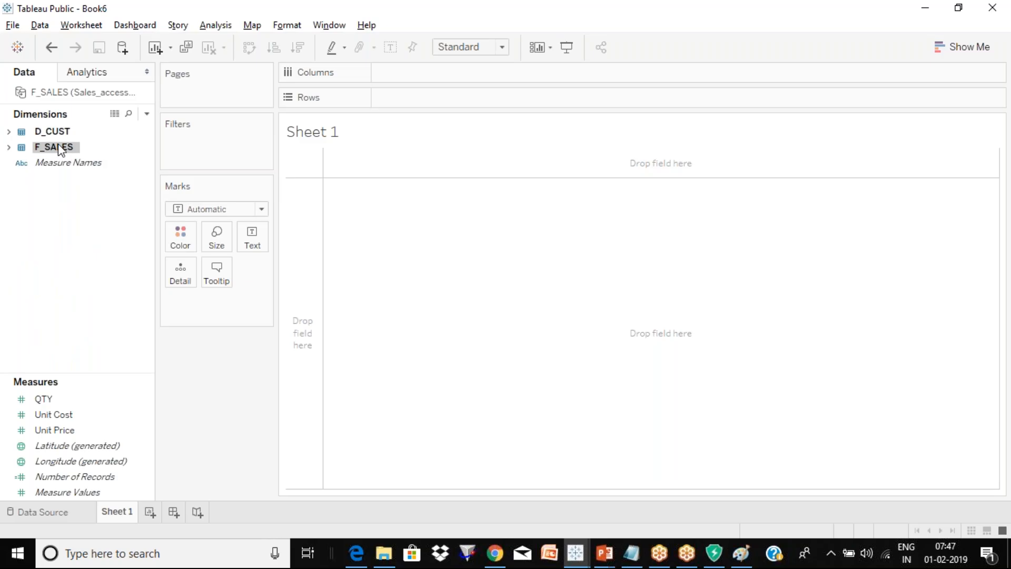
left_click(9, 133)
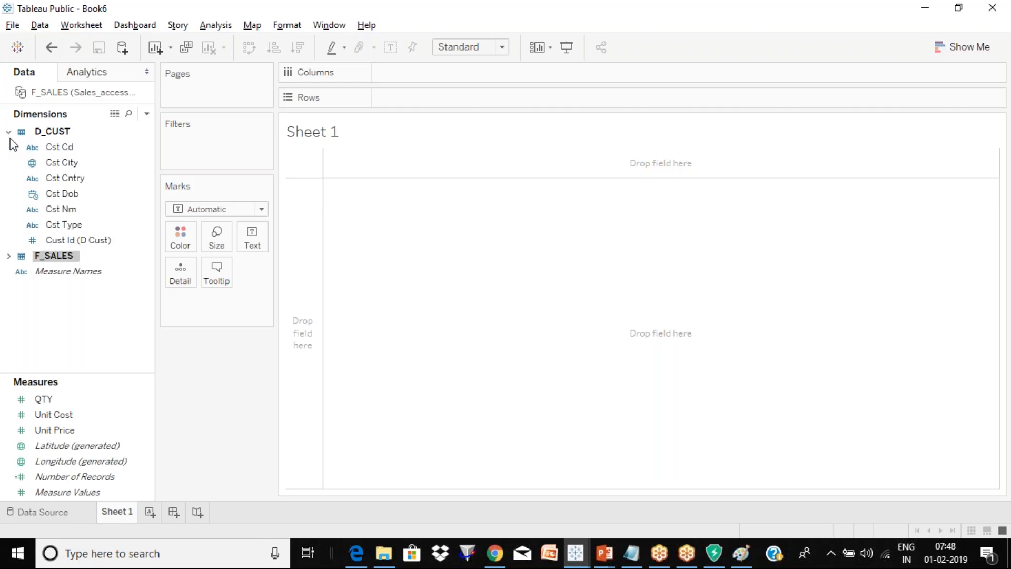
left_click(9, 257)
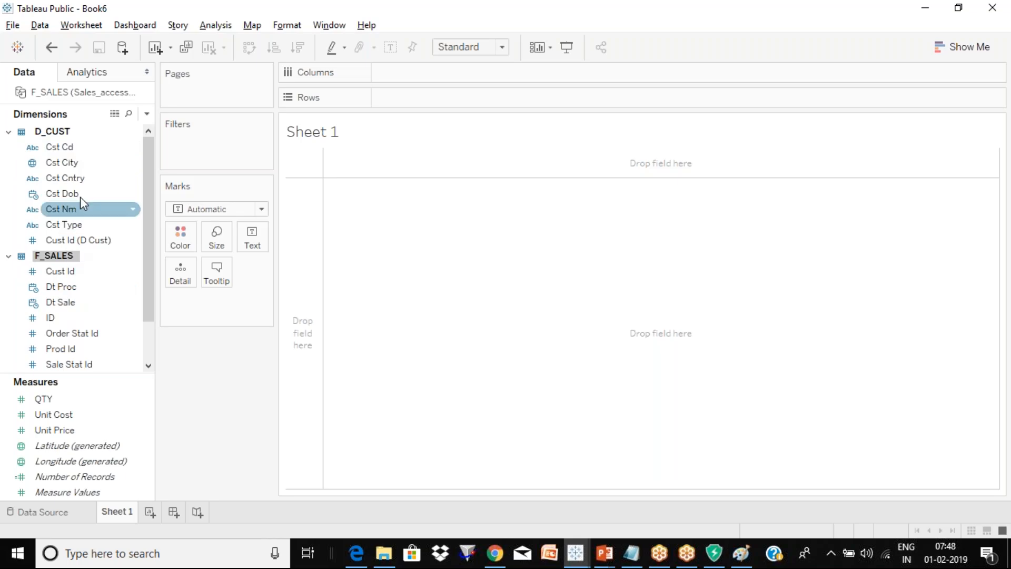
- Add Cst Cd from D_CUST and Cust Id from F_SALES to the rows of Sheet 1, and return to the data source
left_click_drag(88, 155, 432, 100)
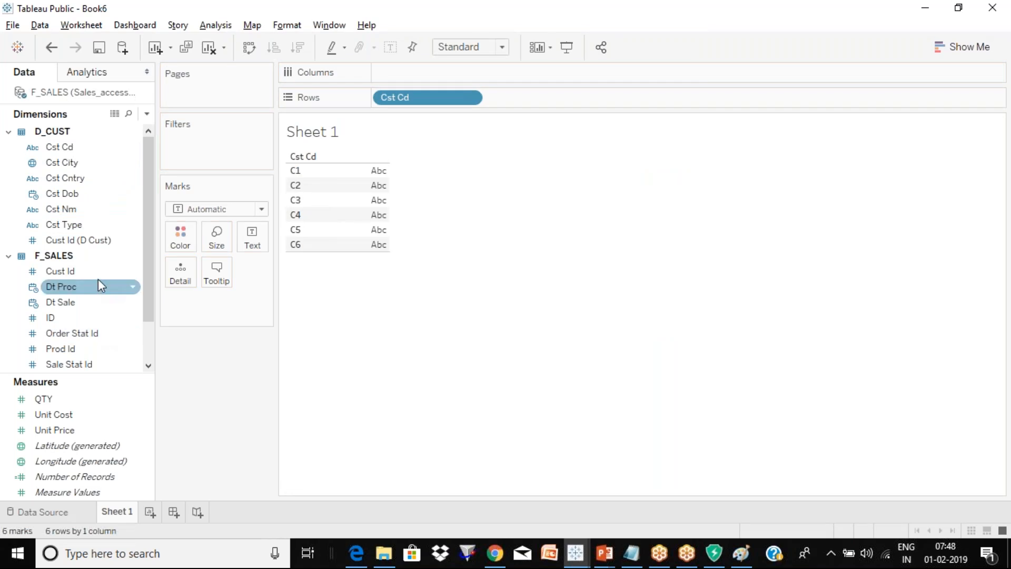
left_click_drag(97, 275, 557, 101)
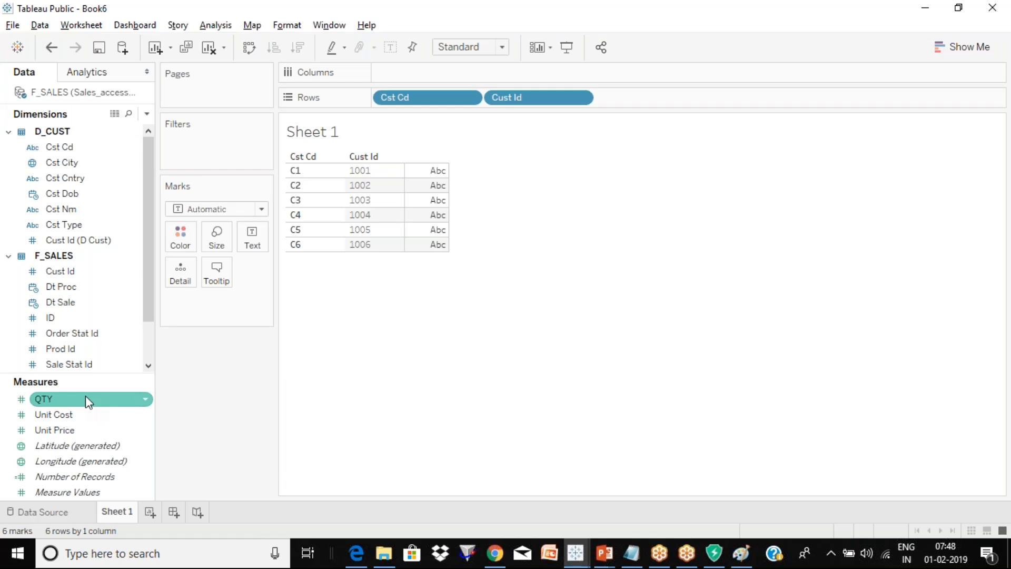
left_click(54, 514)
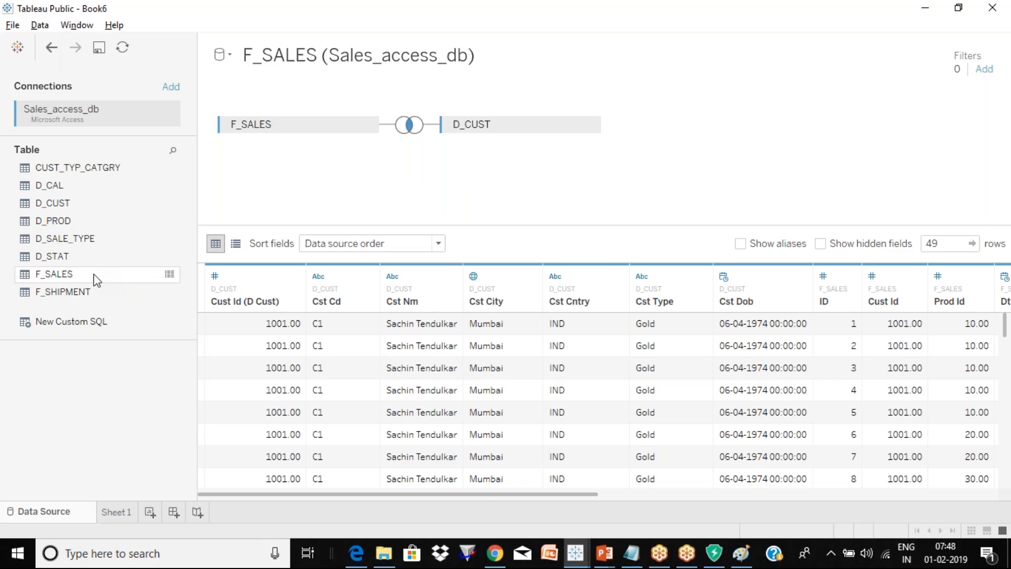
- Add D_PROD to the data source joined to F_SALES, check its Inner join clause on Prod Id, and close the join settings
left_click(89, 224)
left_click_drag(92, 228, 474, 167)
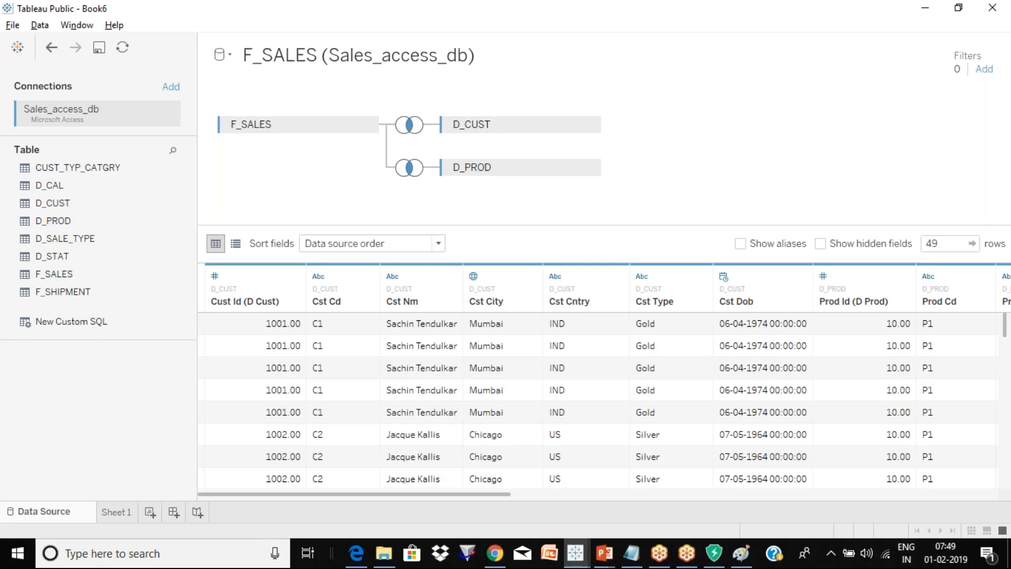
left_click(414, 172)
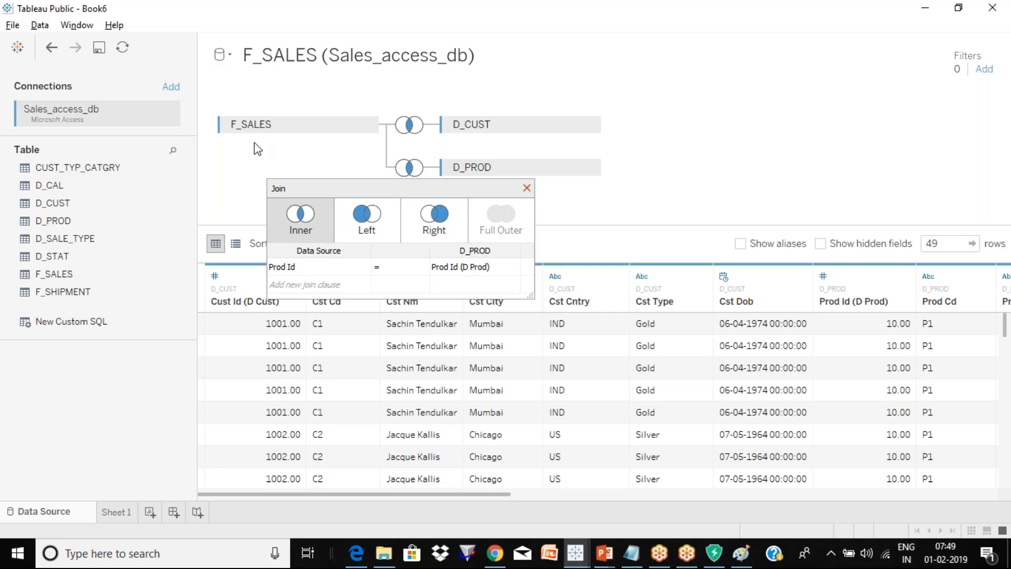
left_click(526, 188)
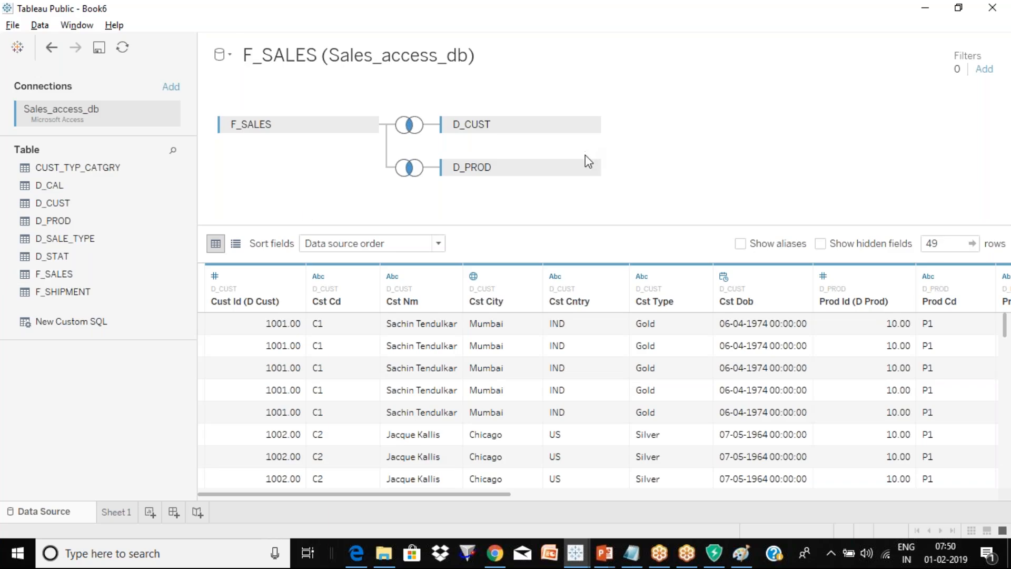
- Remove D_PROD, D_CUST and F_SALES from the data source canvas
left_click(589, 168)
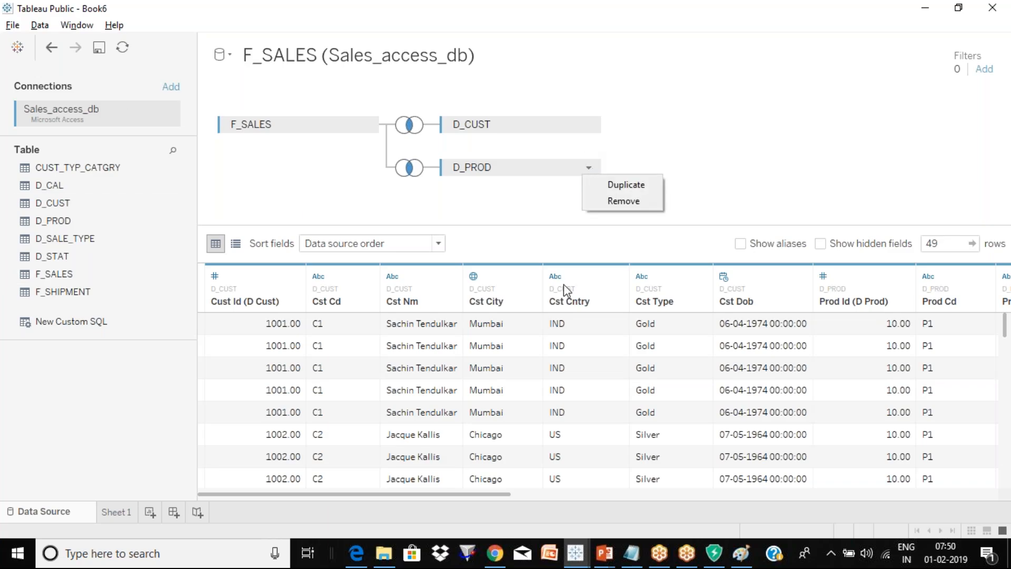
left_click(646, 203)
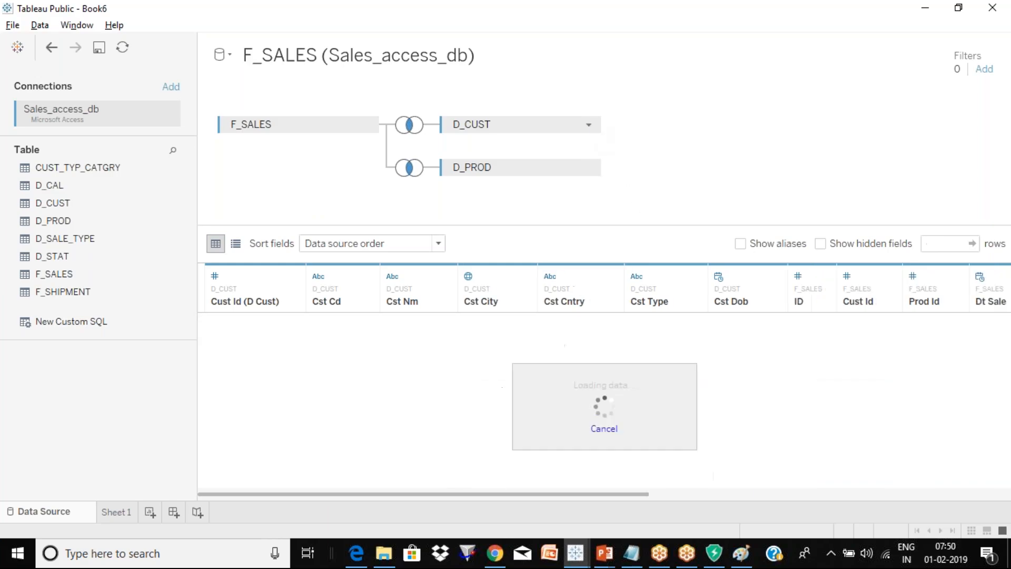
left_click(589, 124)
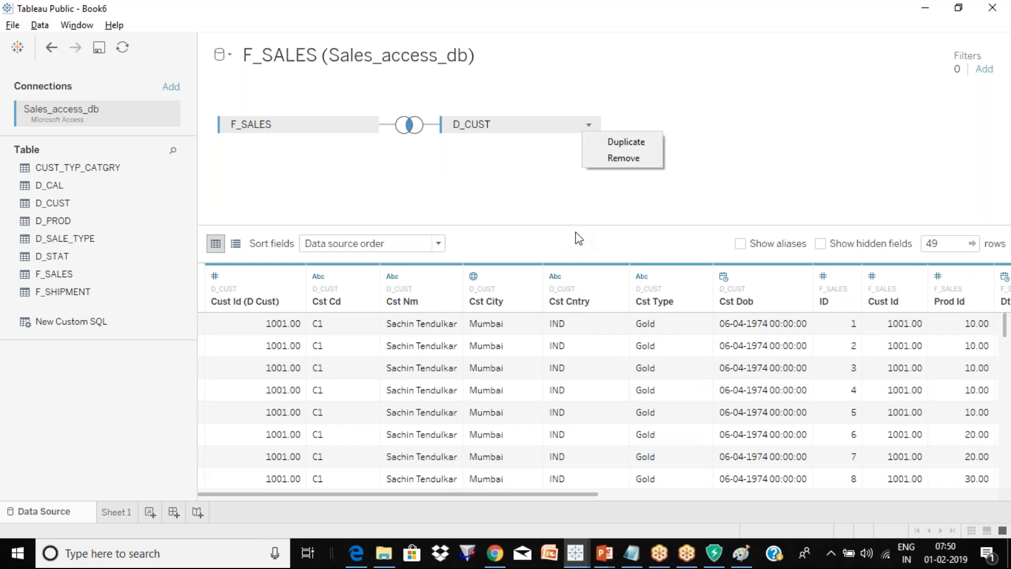
left_click(642, 159)
left_click(367, 126)
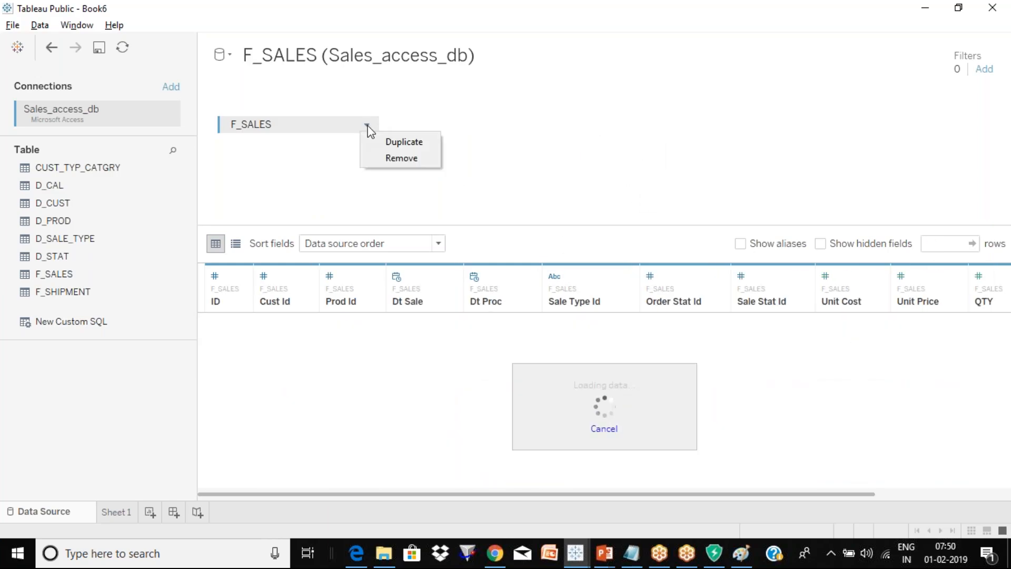
left_click(421, 157)
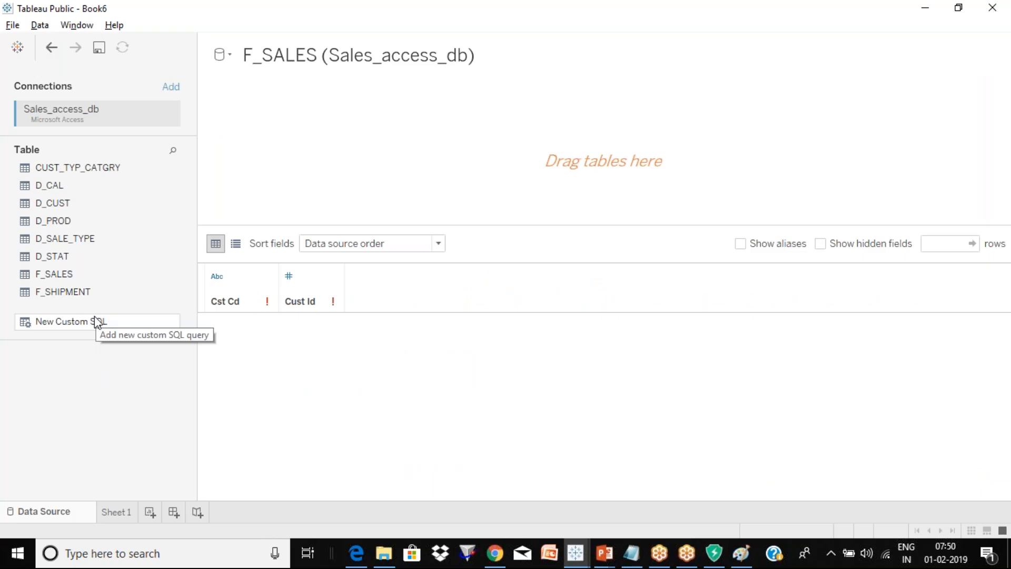
- Add a new custom SQL query to the empty canvas with the statement "select * from D_cust"
left_click_drag(95, 317, 495, 156)
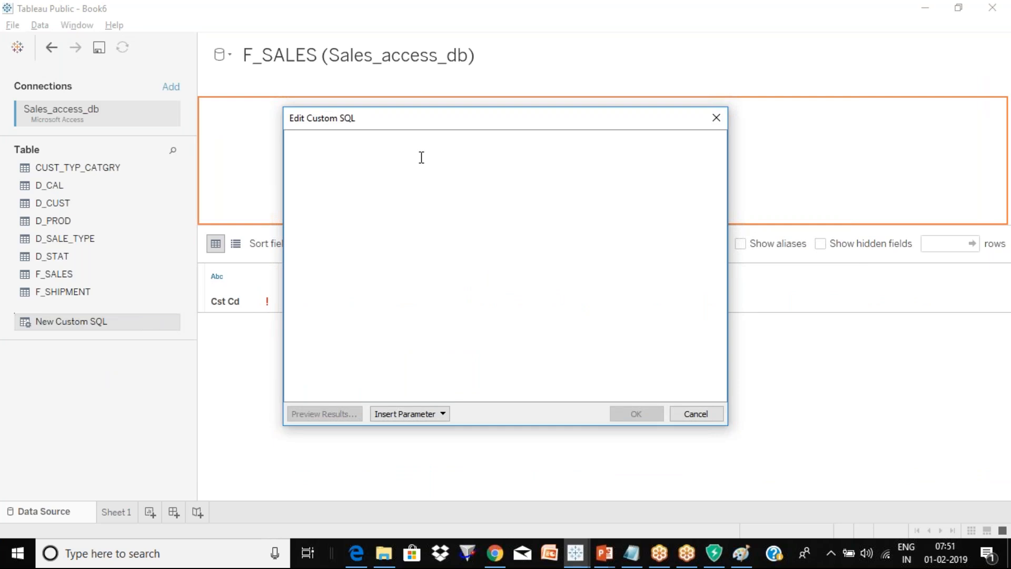
left_click_drag(477, 121, 509, 151)
type("select * from")
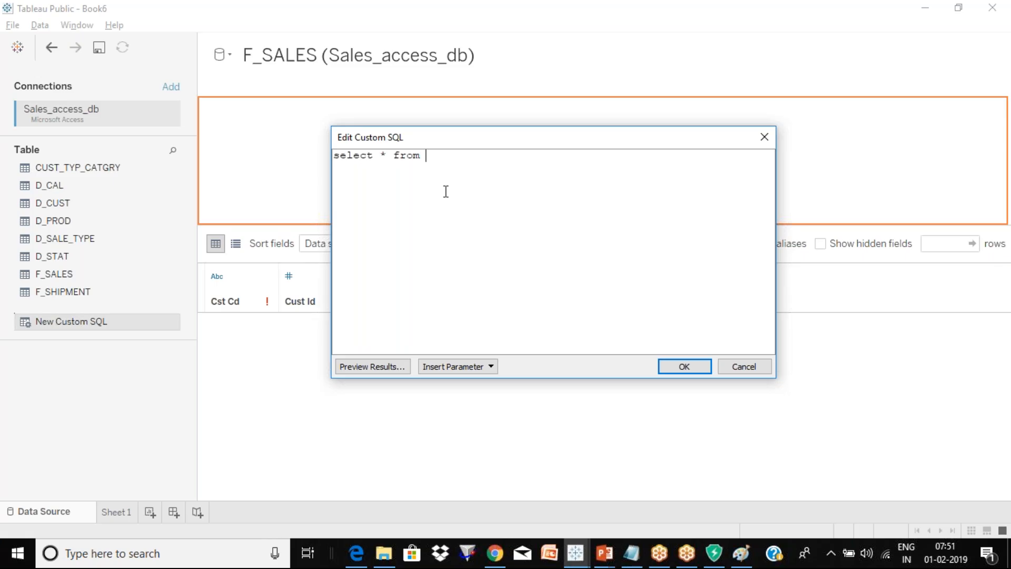
type("D_cust")
left_click(684, 366)
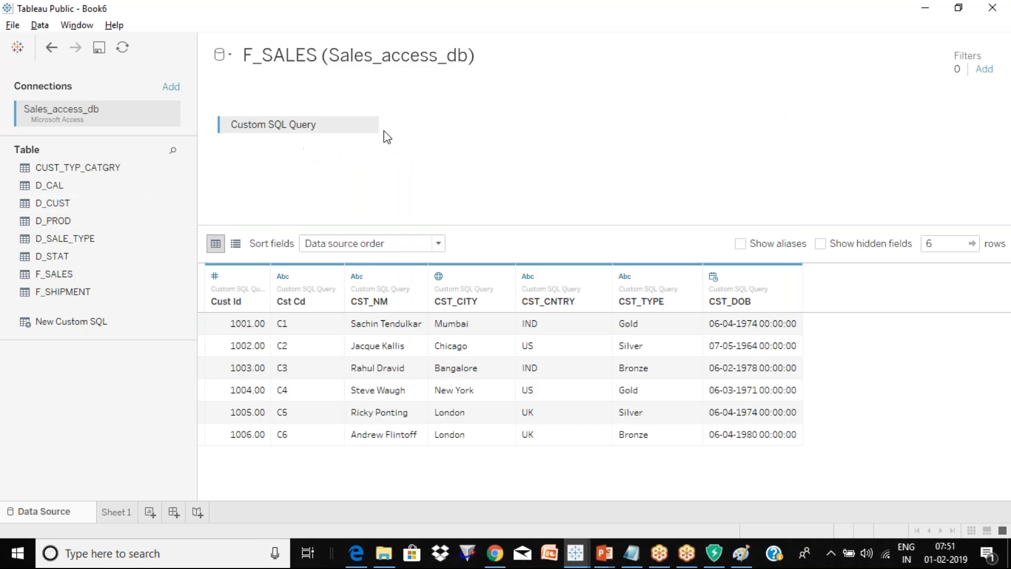
- Edit the custom SQL query so it reads "select * from F_Sales"
left_click(367, 126)
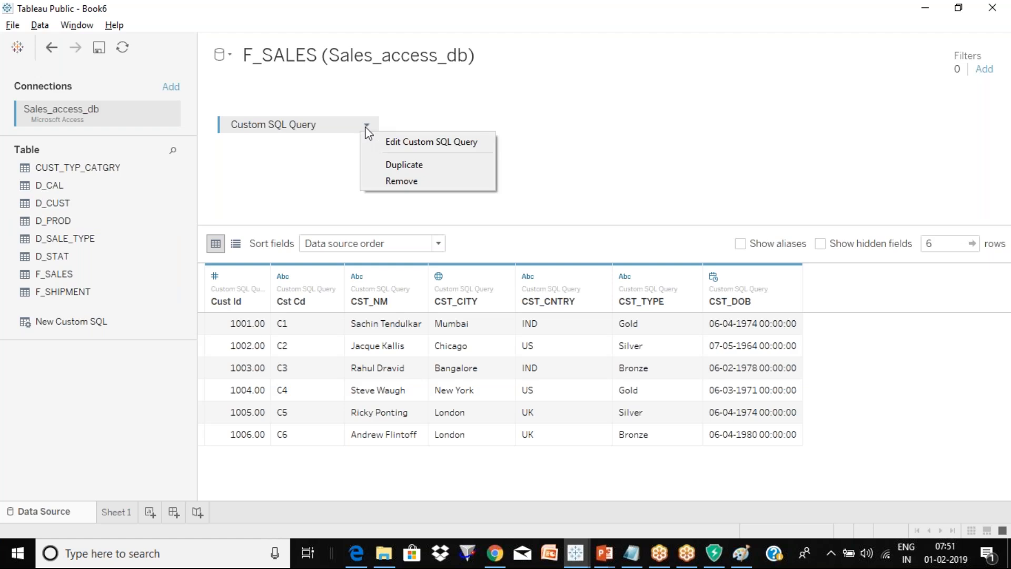
left_click(397, 143)
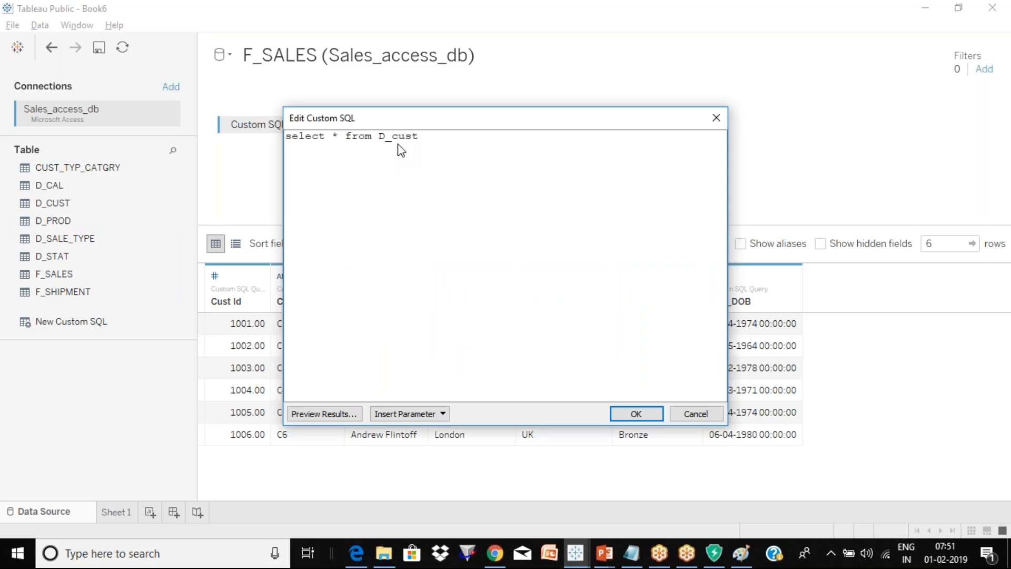
key("BackSpace")
key("BackSpace")
key("BackSpace")
key("BackSpace")
key("BackSpace")
key("BackSpace")
type("F_Sales")
left_click(647, 416)
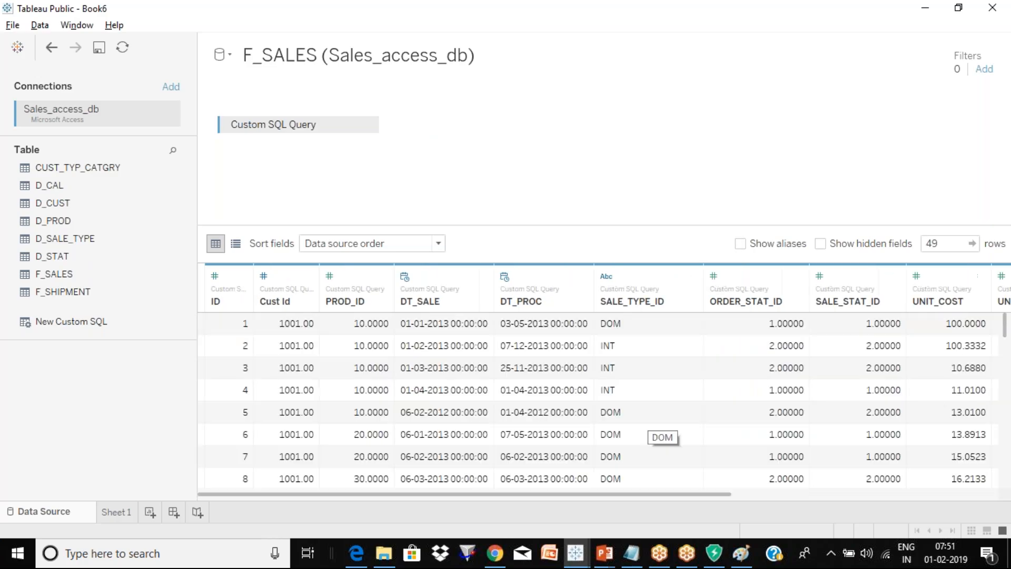
- Extend the custom SQL query to "select * from F_Sales a left join d_cust b on a.cust_id=b.cust_id" and apply it
left_click(366, 124)
left_click(392, 142)
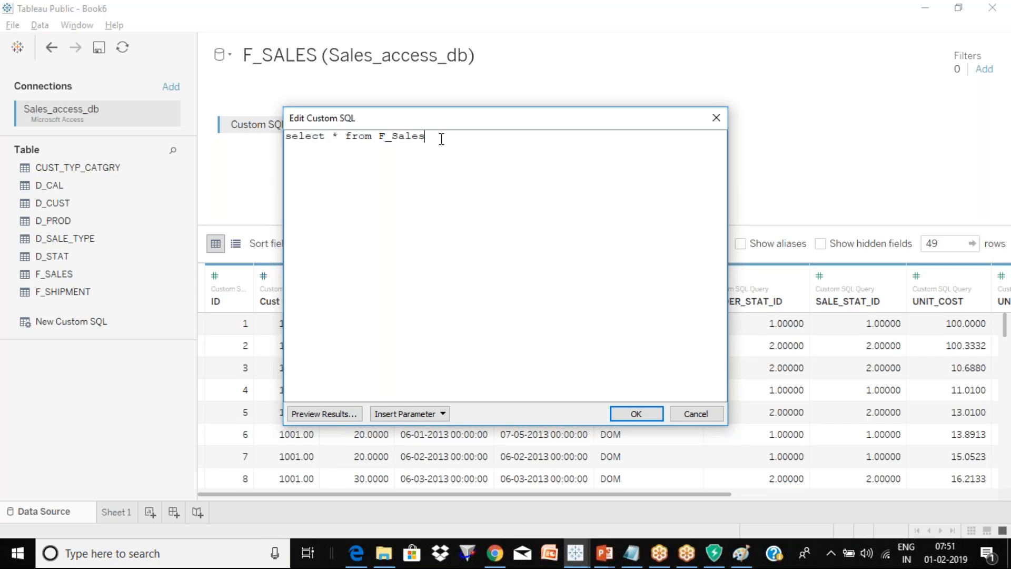
key("BackSpace")
type("a left join d_cust")
key("Return")
type("on a.cus")
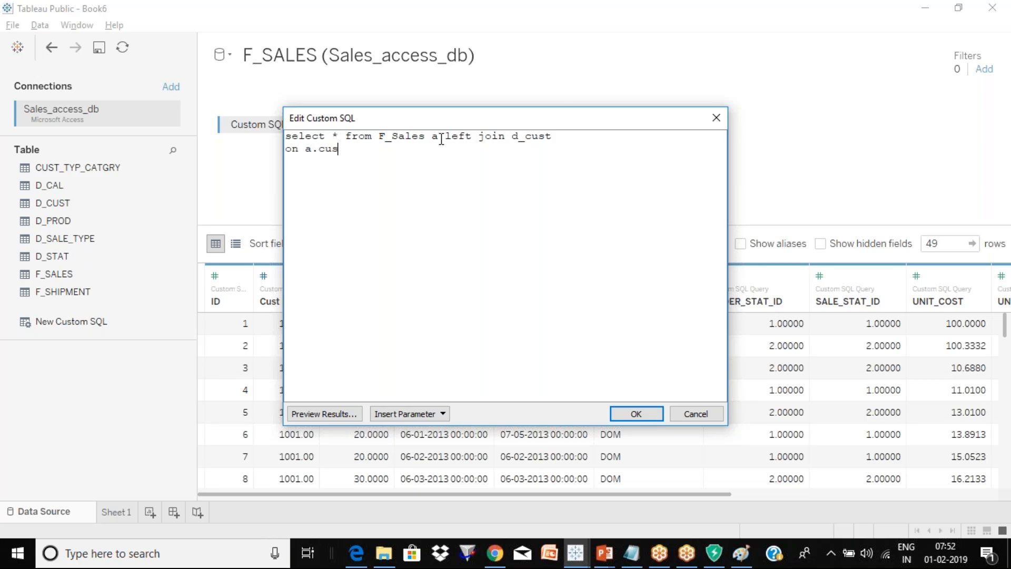
type("t_id=b.cust_id")
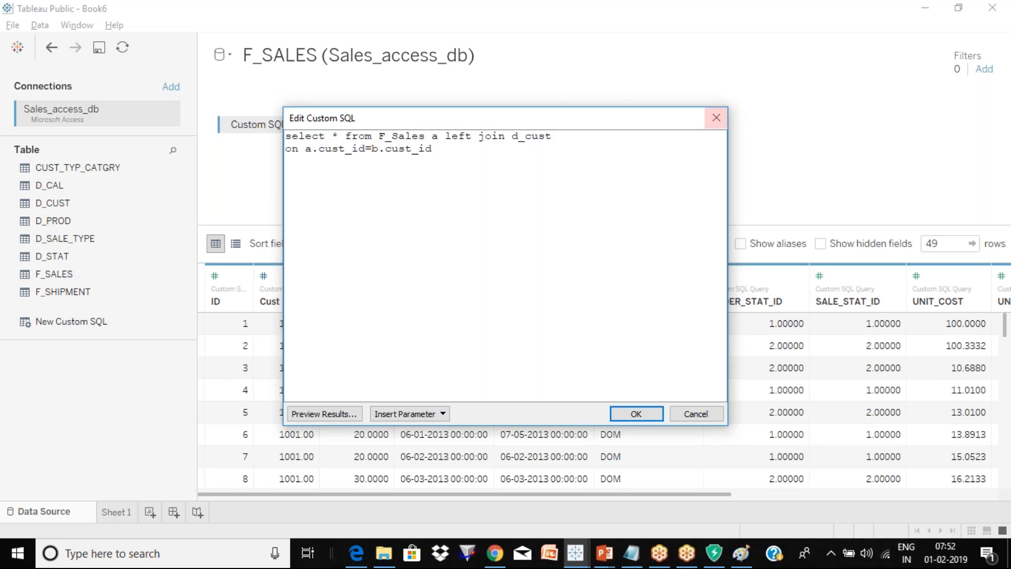
left_click(591, 142)
type("b")
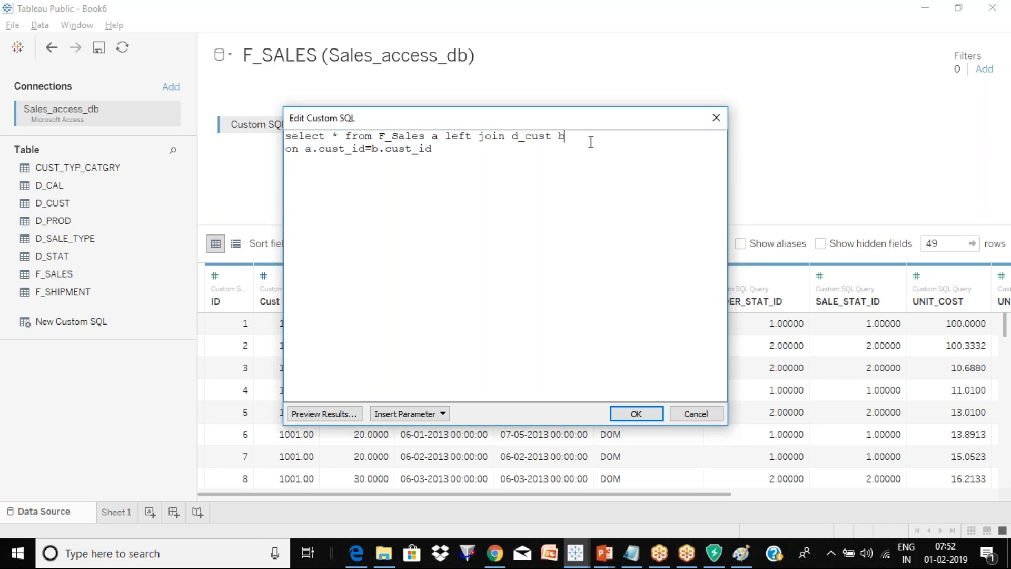
left_click(637, 413)
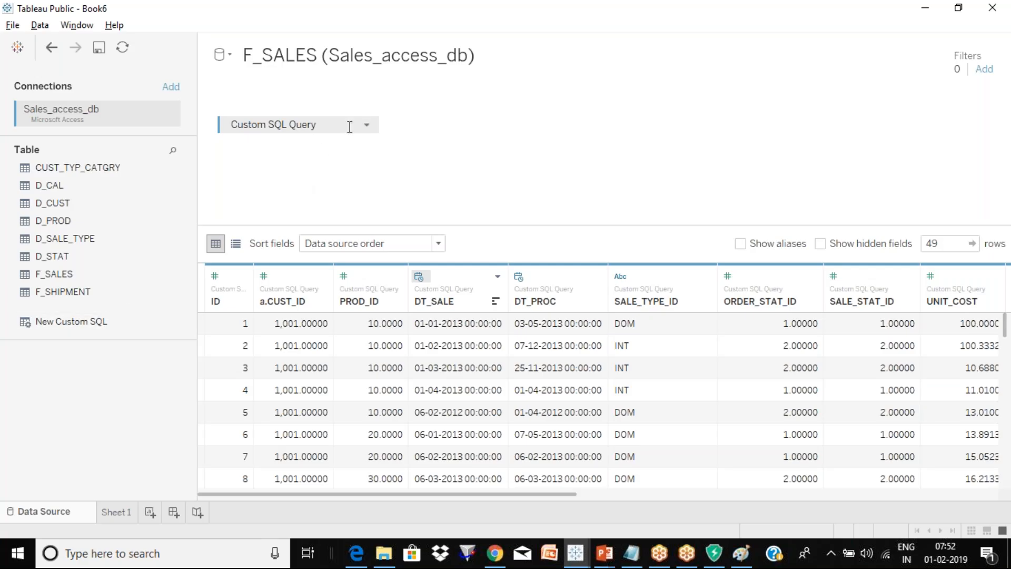
- Reopen the custom SQL query, review its left join statement, and close the editor without changes
left_click(368, 126)
left_click(400, 141)
left_click(445, 192)
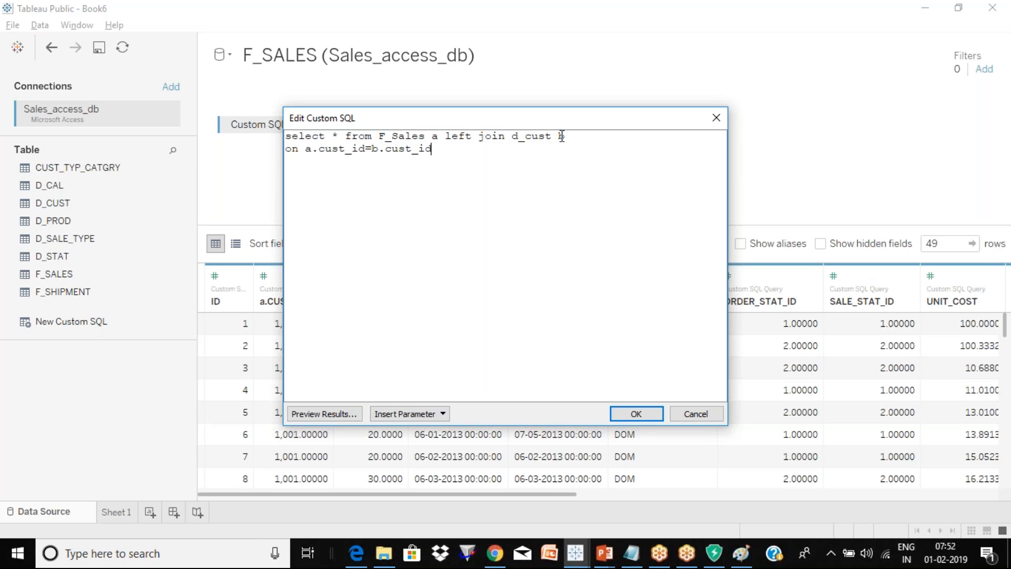
left_click(716, 118)
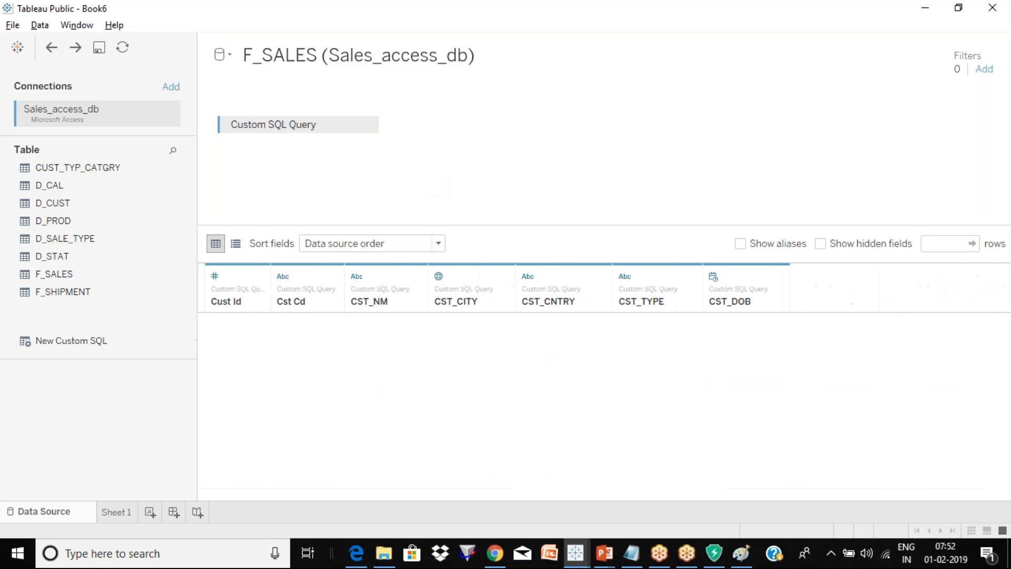
- Undo the custom SQL query and table removals back to the F_SALES and D_CUST join, and go to Sheet 1
key("ctrl+z")
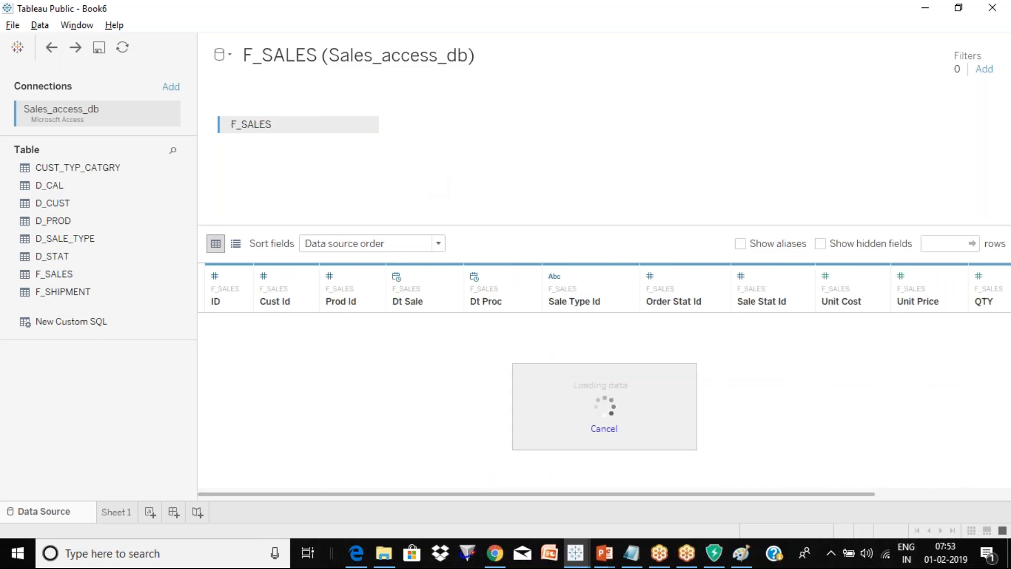
key("ctrl+z")
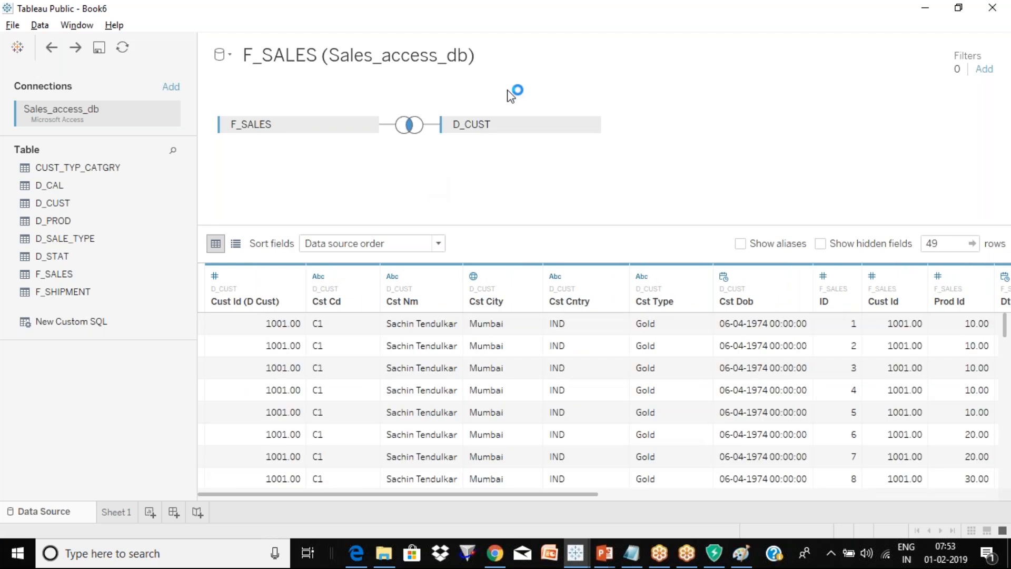
left_click(564, 15)
left_click(116, 513)
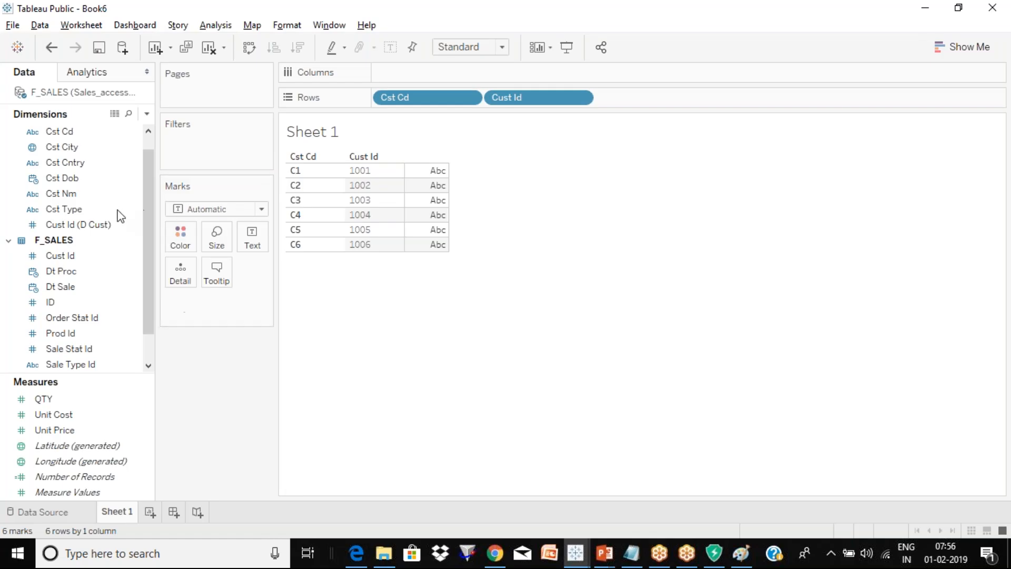
left_click_drag(102, 192, 71, 507)
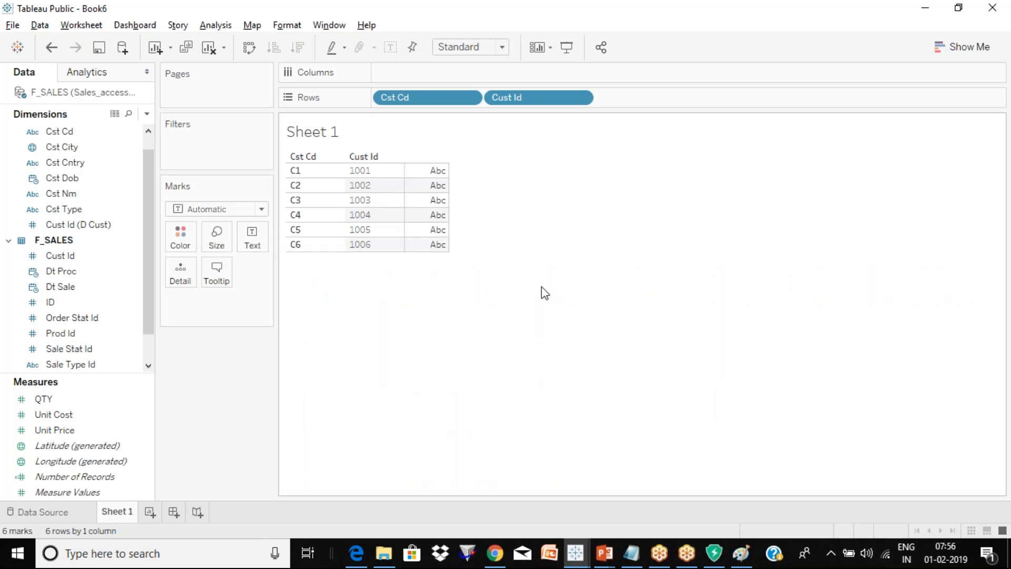
- Switch to Google Drive in Chrome and look through the Projects and Books folders of Tableau_Jan19, returning to Tableau_Jan19
left_click(497, 554)
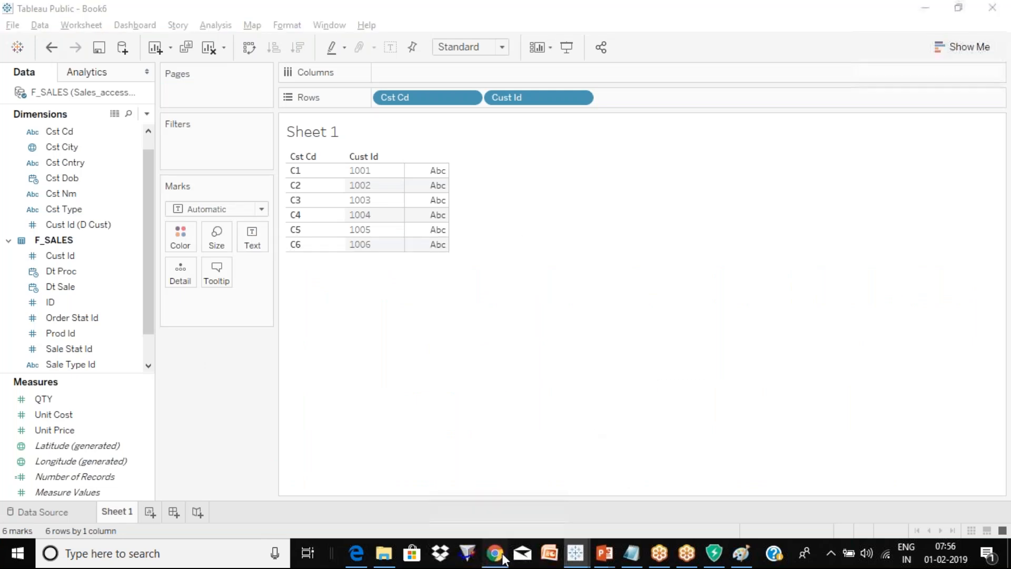
left_click(327, 120)
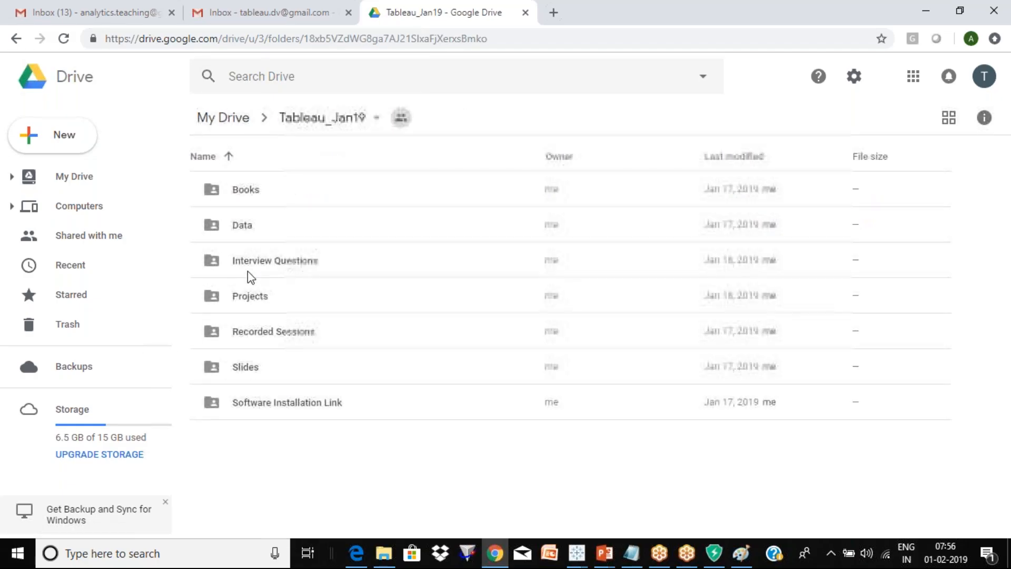
double_click(255, 300)
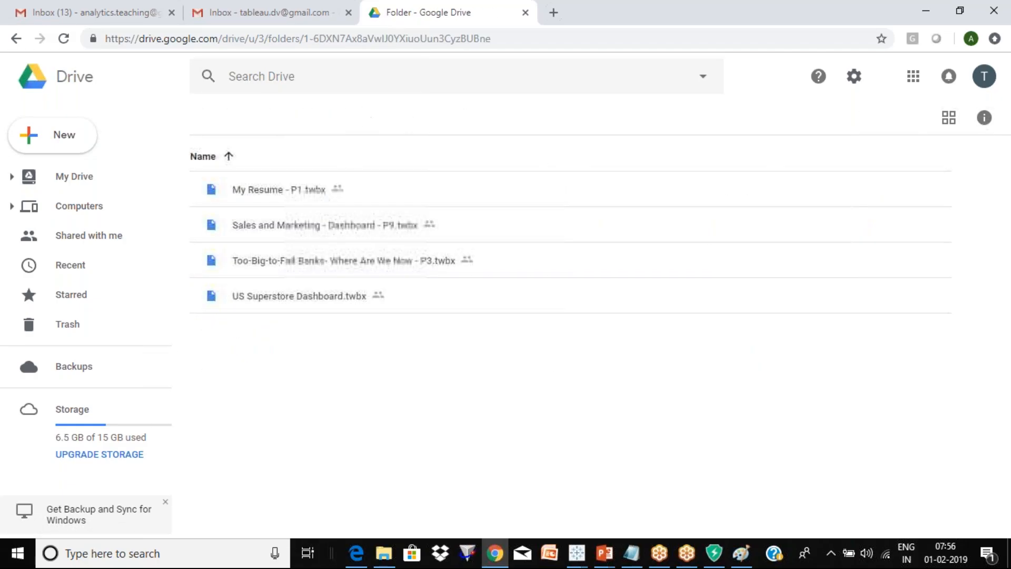
left_click(323, 121)
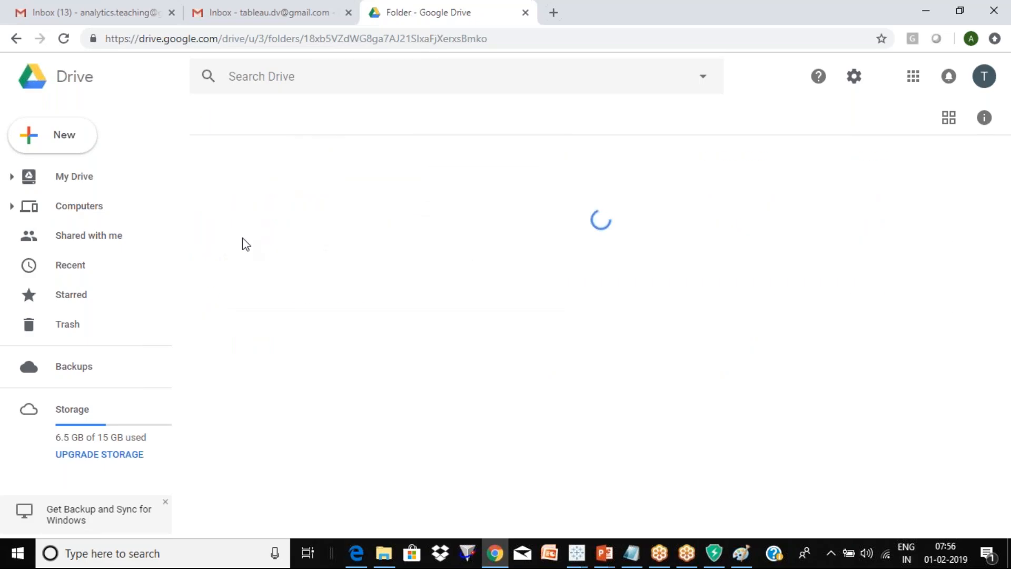
left_click(258, 199)
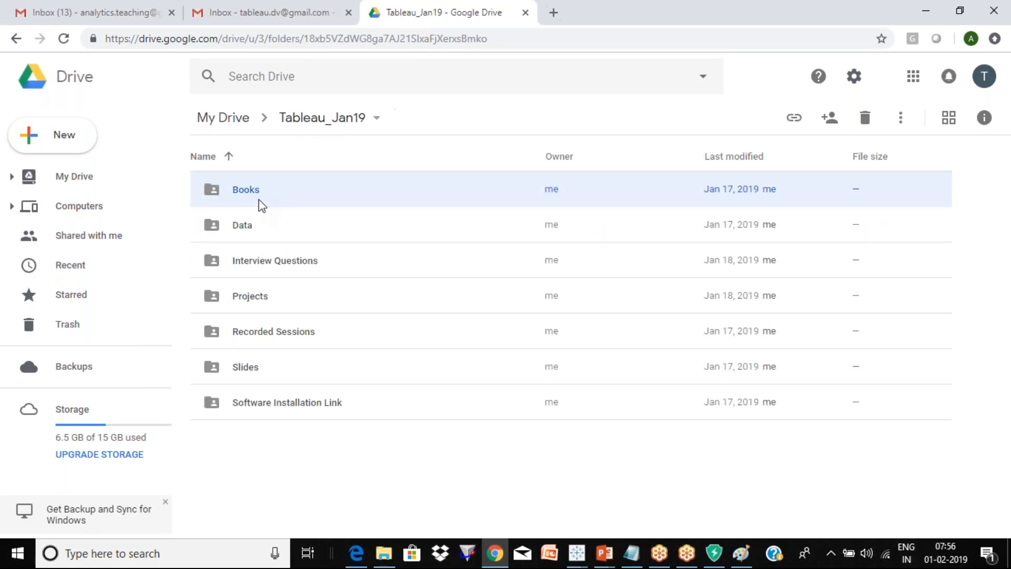
double_click(258, 199)
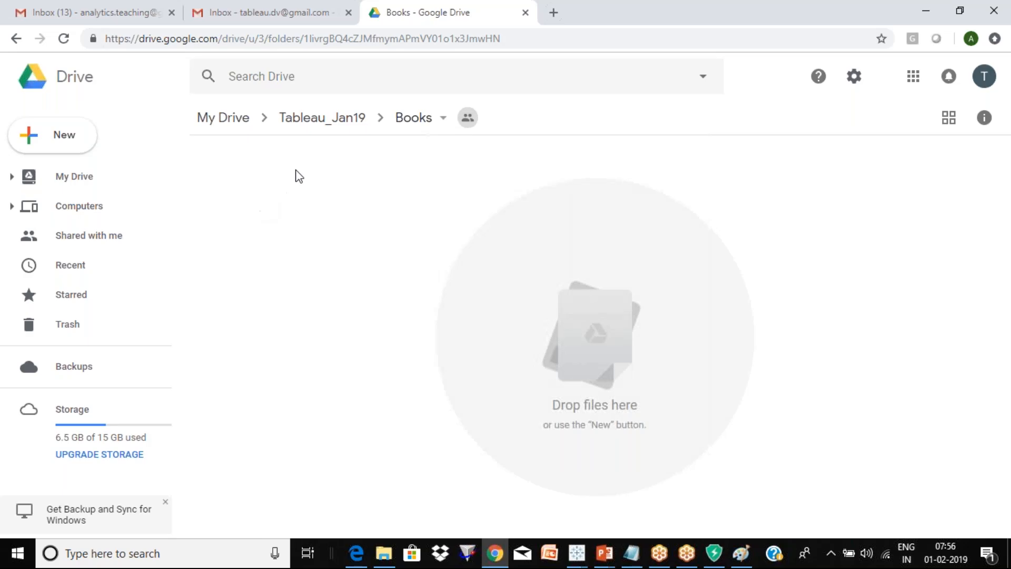
left_click(349, 125)
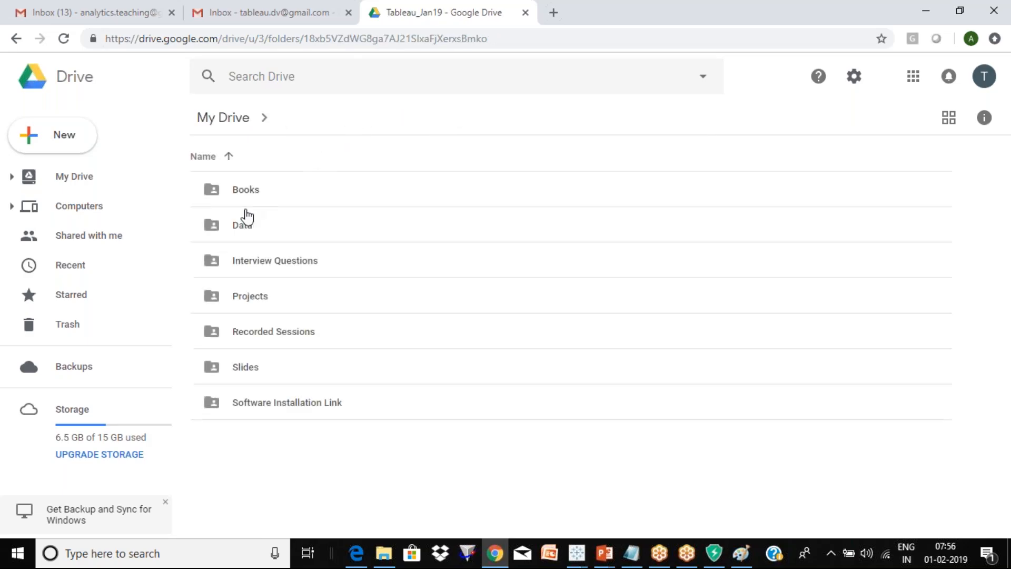
- Open the Projects folder and select Sales and Marketing - Dashboard - P9.twbx
double_click(252, 301)
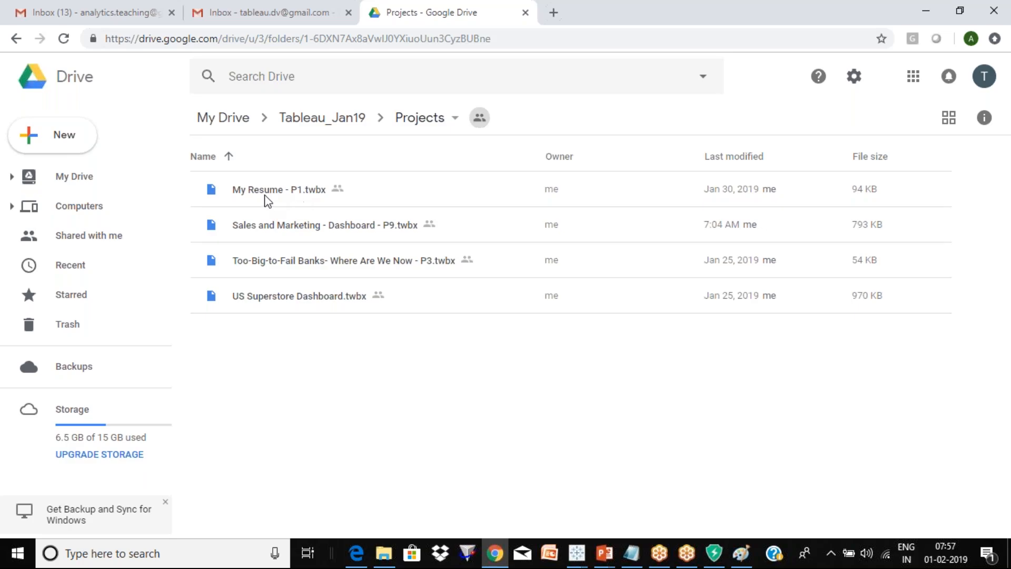
left_click(289, 230)
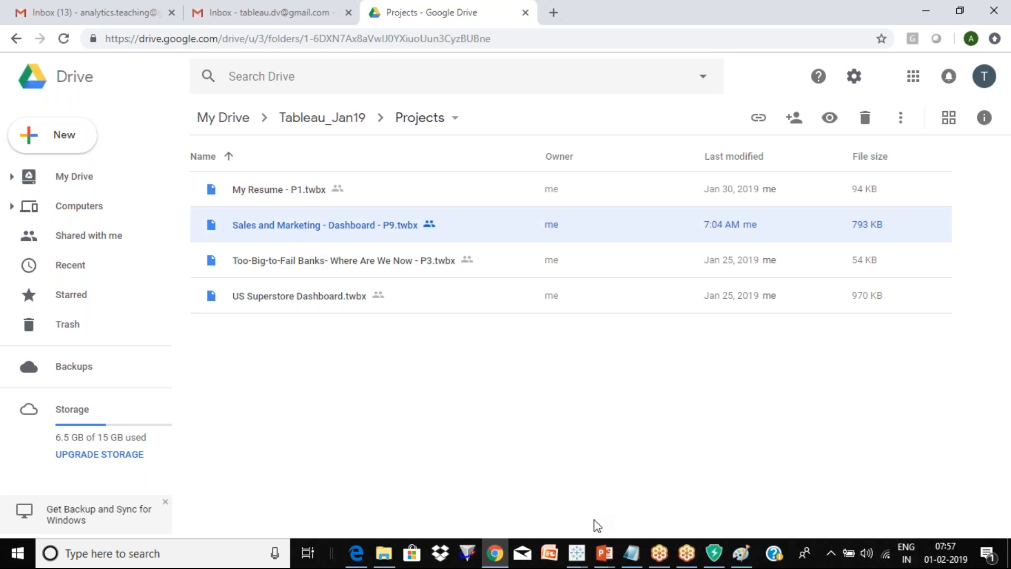
- Switch to the My Resume workbook in Tableau Public and view its Dashboard 2 and My Resume dashboards
mouse_move(581, 545)
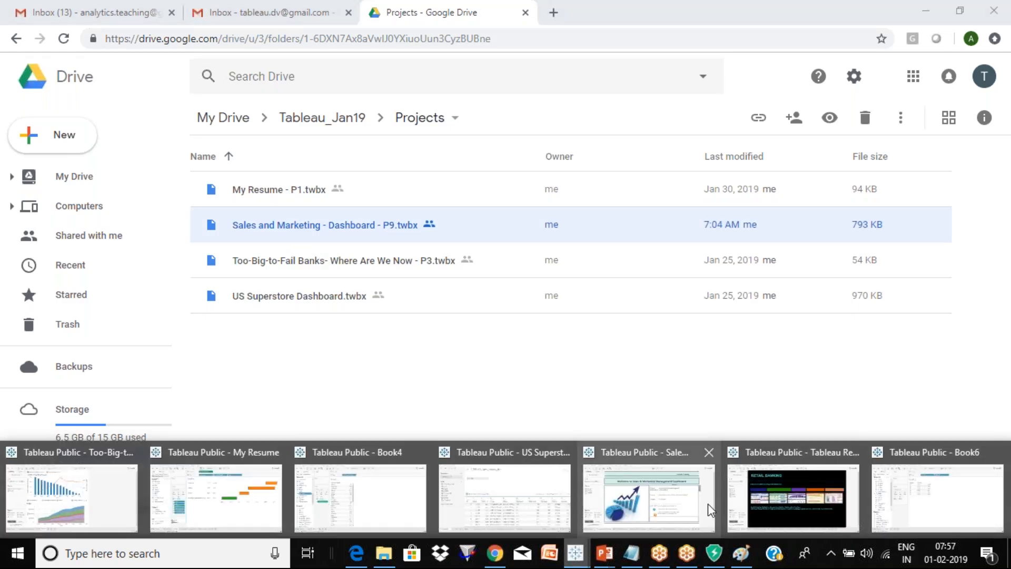
left_click(227, 486)
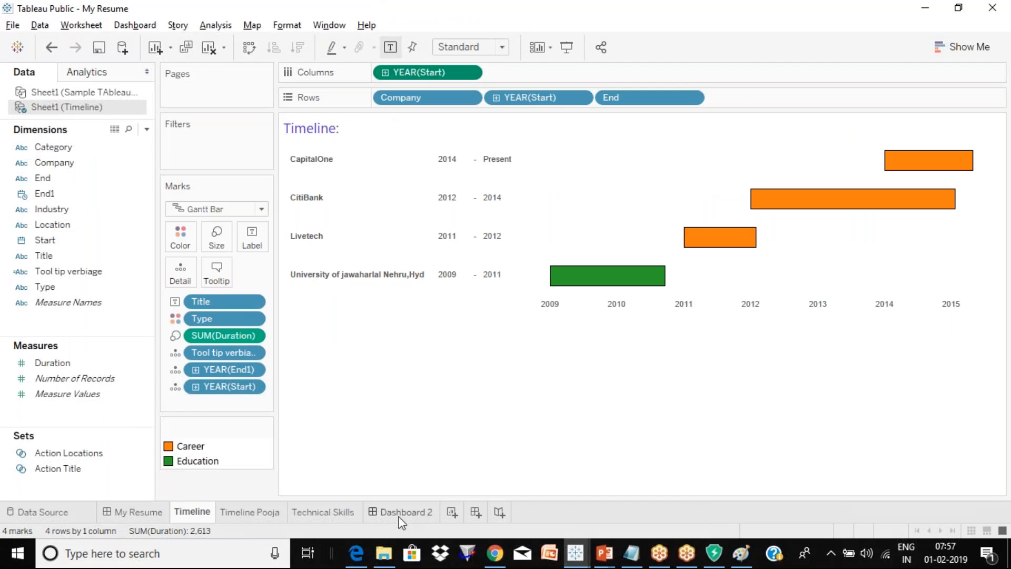
left_click(402, 513)
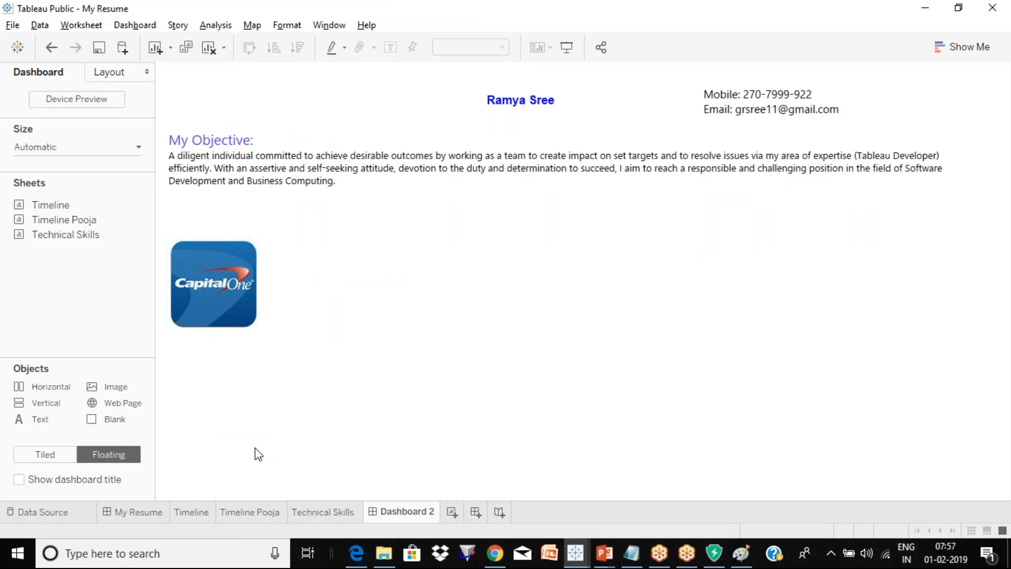
left_click(142, 513)
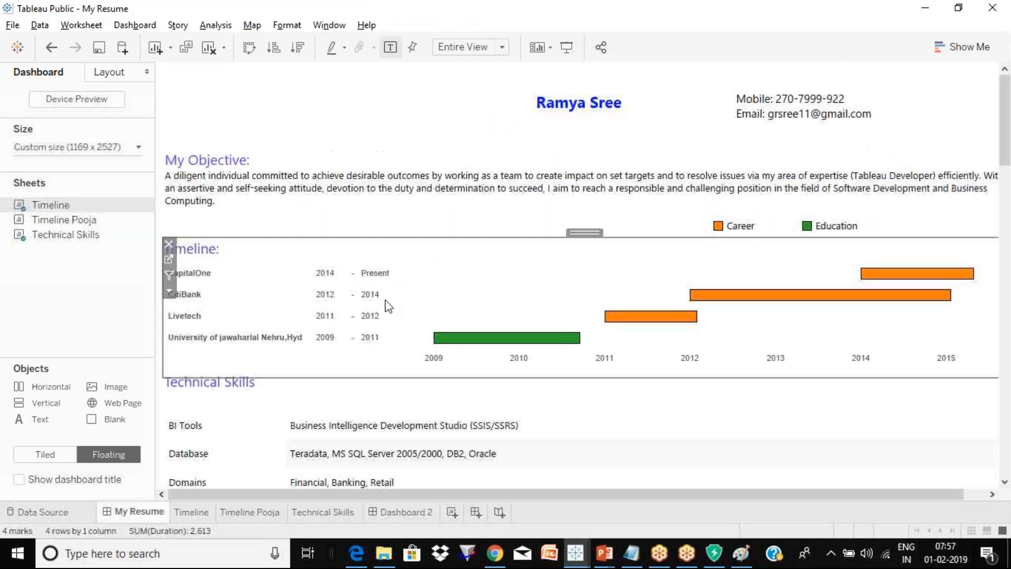
- Show the My Resume dashboard in presentation mode, look through the full resume, and exit the presentation
left_click(568, 48)
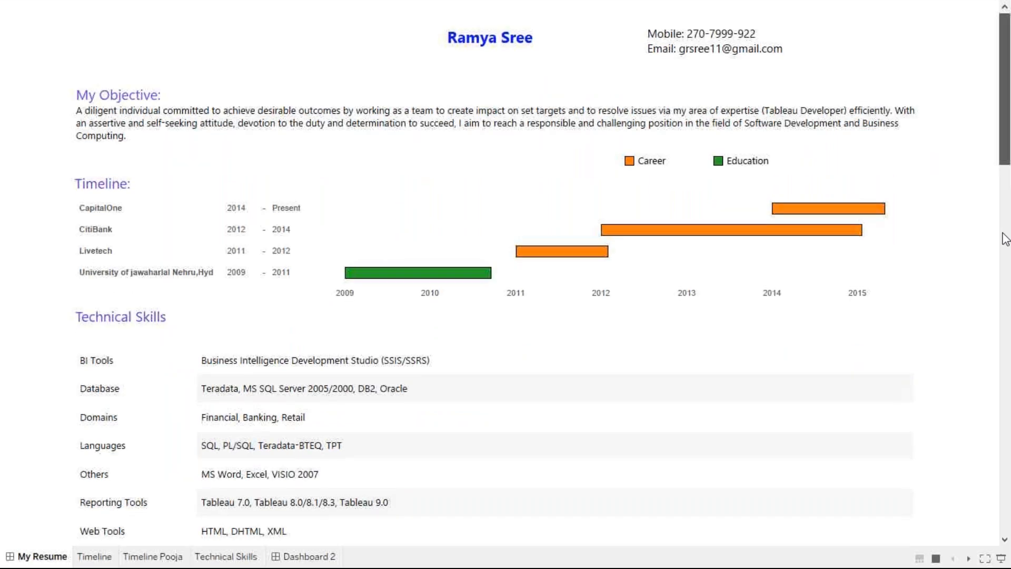
scroll(1003, 237, "down", 3)
left_click_drag(995, 354, 1004, 17)
left_click_drag(1003, 60, 1005, 16)
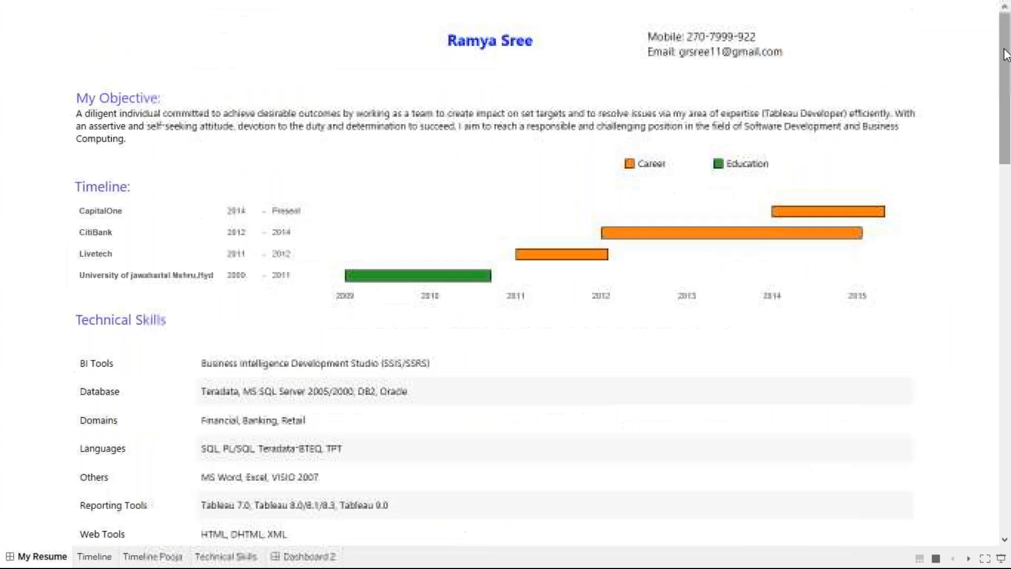
key("Escape")
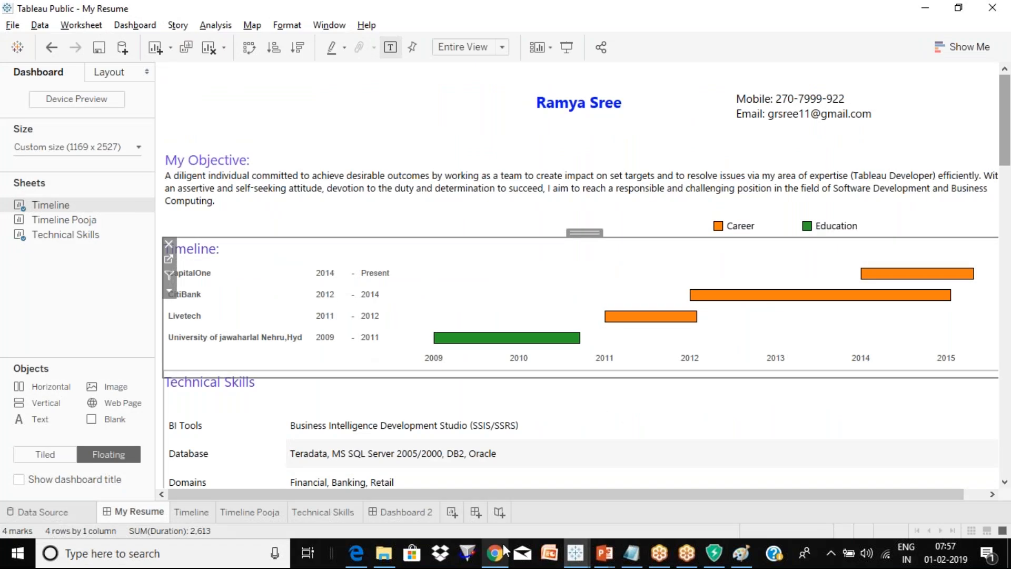
- Switch to the Sales and Marketing workbook and present its dashboards in order, from Introduction through Finance to the Sales and Marketing story
left_click(575, 558)
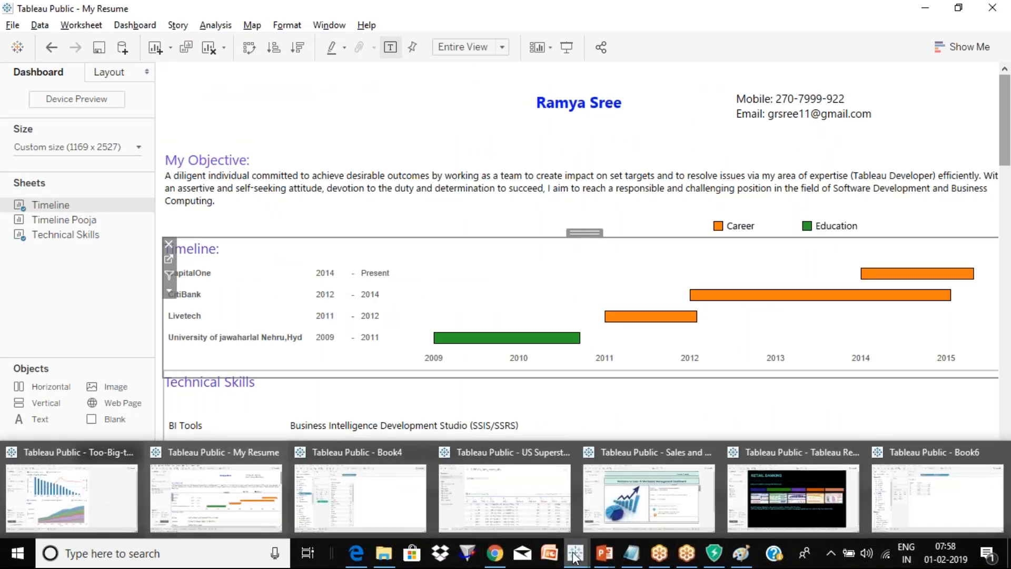
left_click(635, 498)
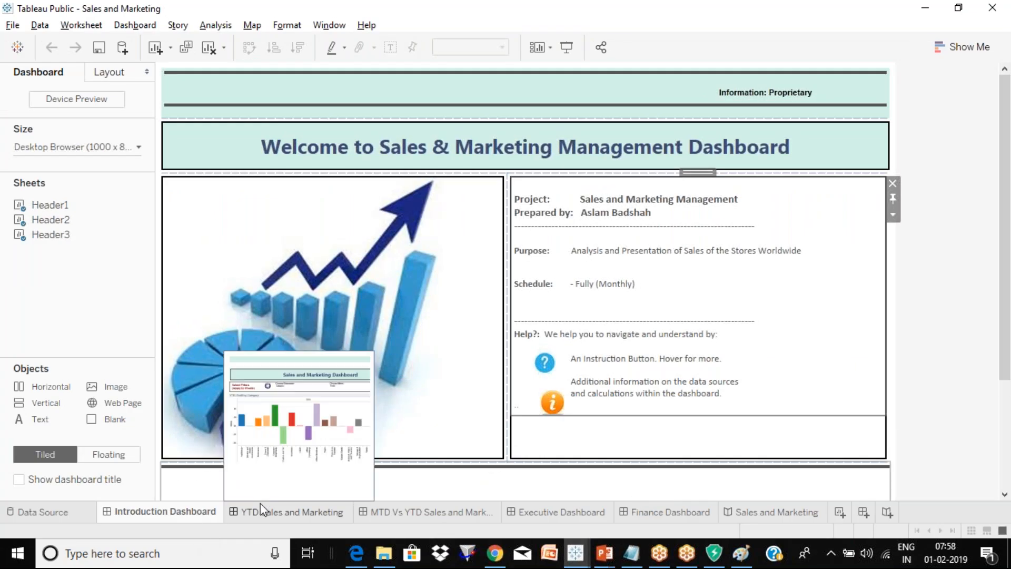
left_click(566, 48)
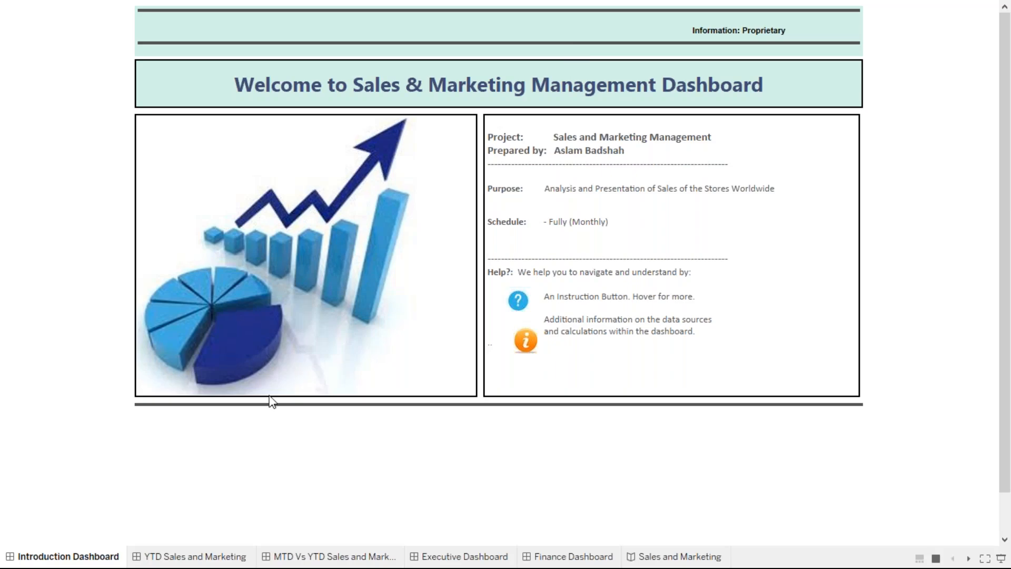
left_click(167, 560)
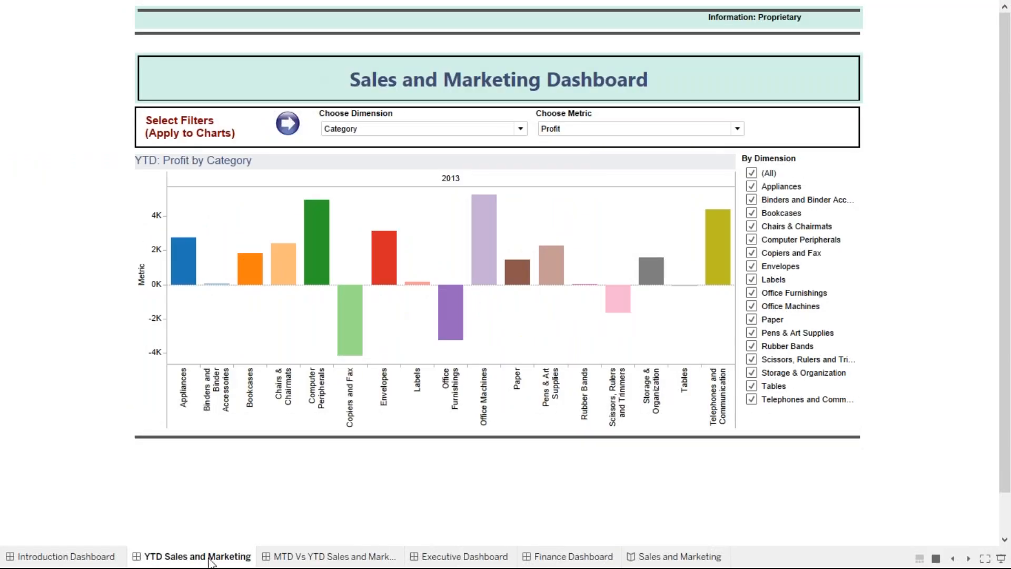
left_click(298, 559)
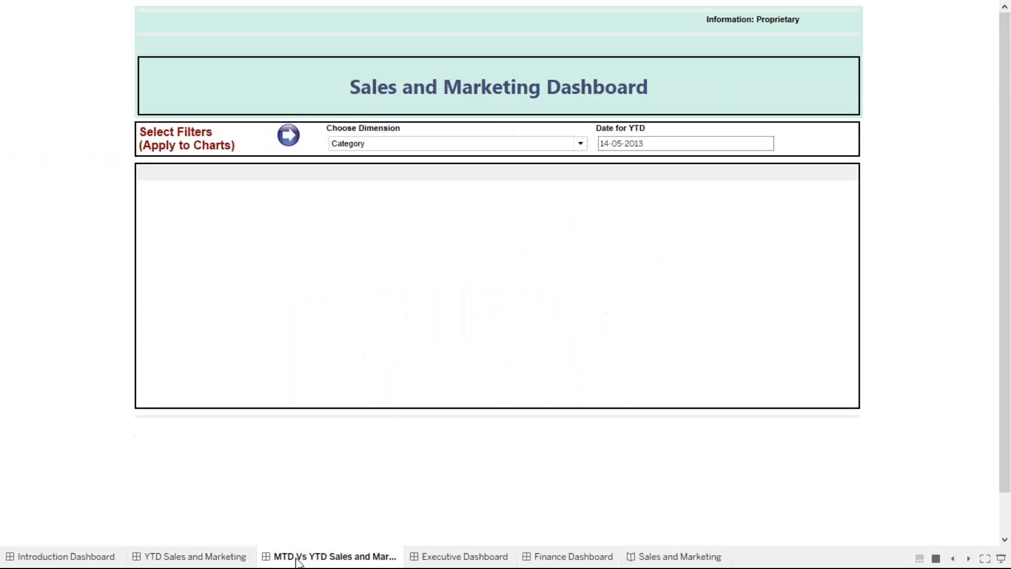
left_click(452, 562)
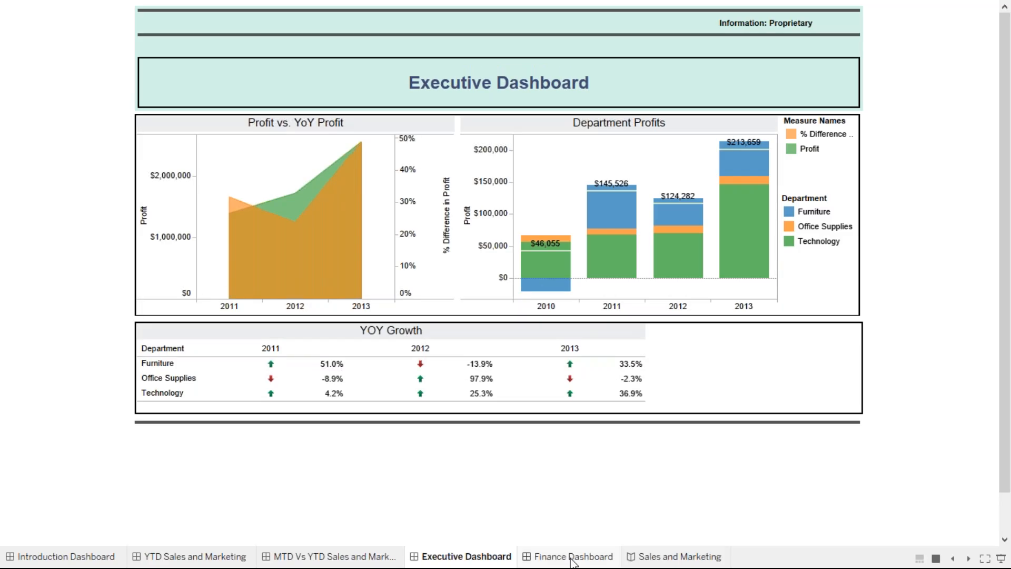
left_click(573, 562)
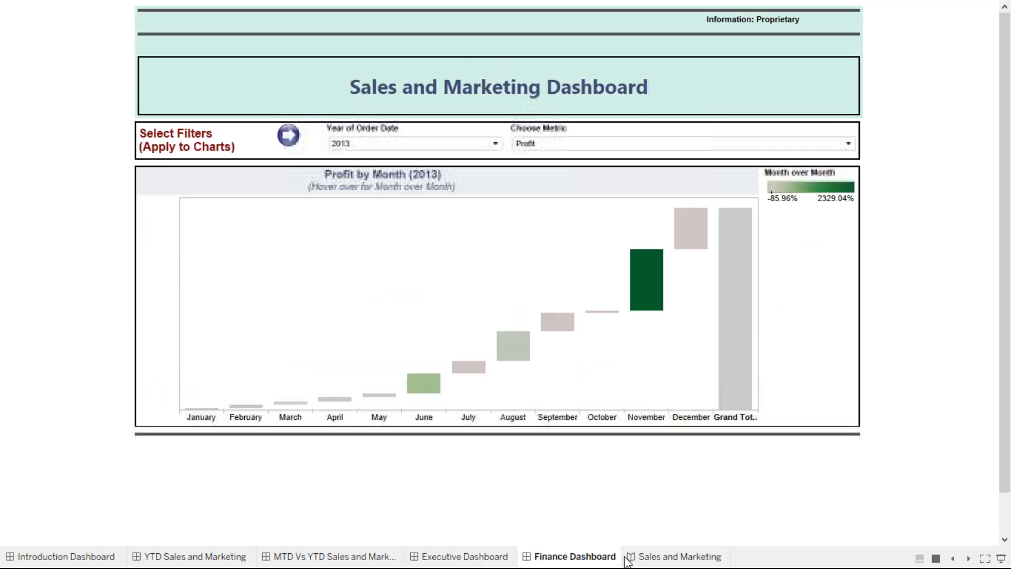
left_click(659, 559)
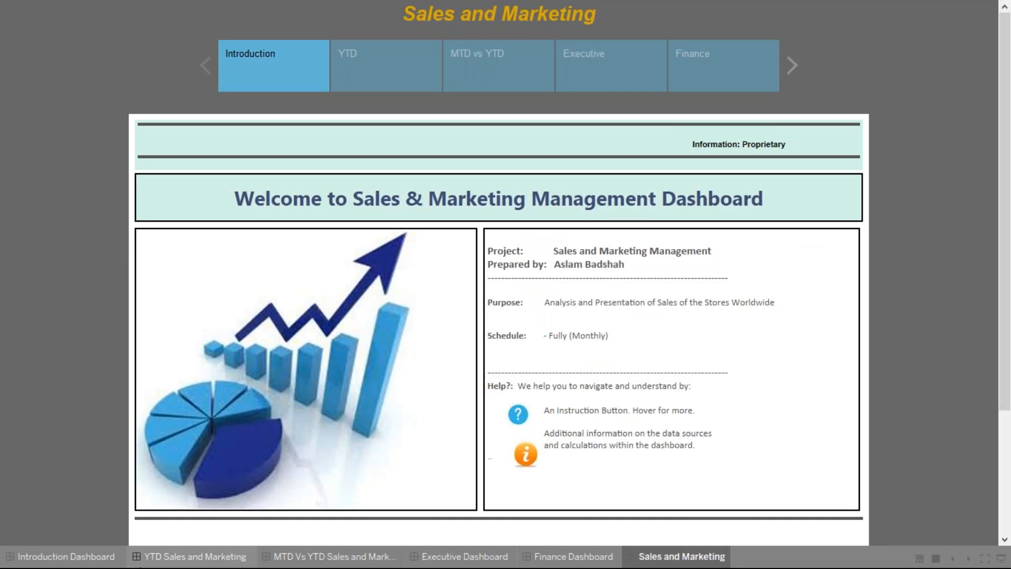
- Return to the Introduction Dashboard, view the YTD Sales and Marketing dashboard, and exit presentation mode
left_click(62, 558)
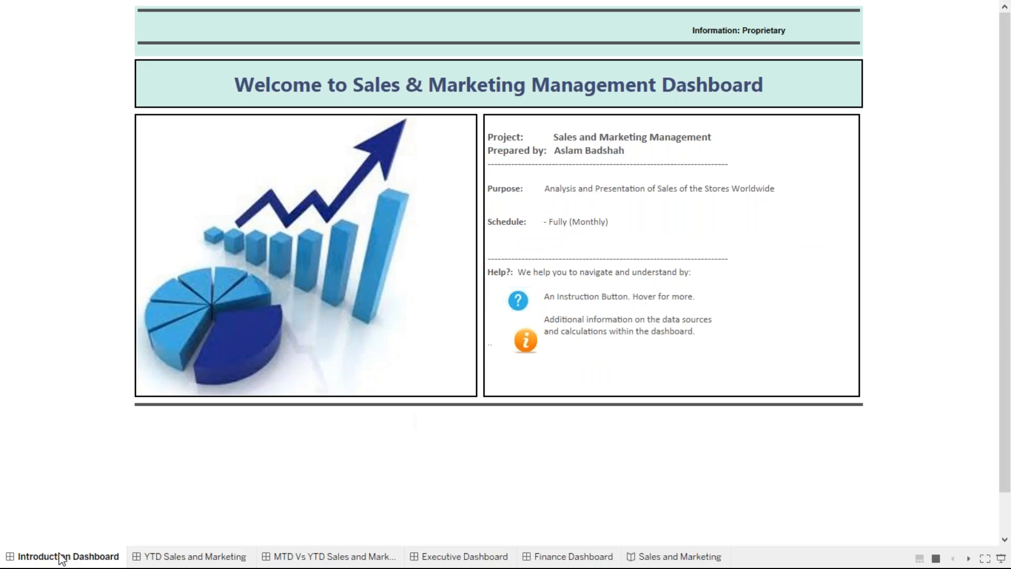
left_click(174, 561)
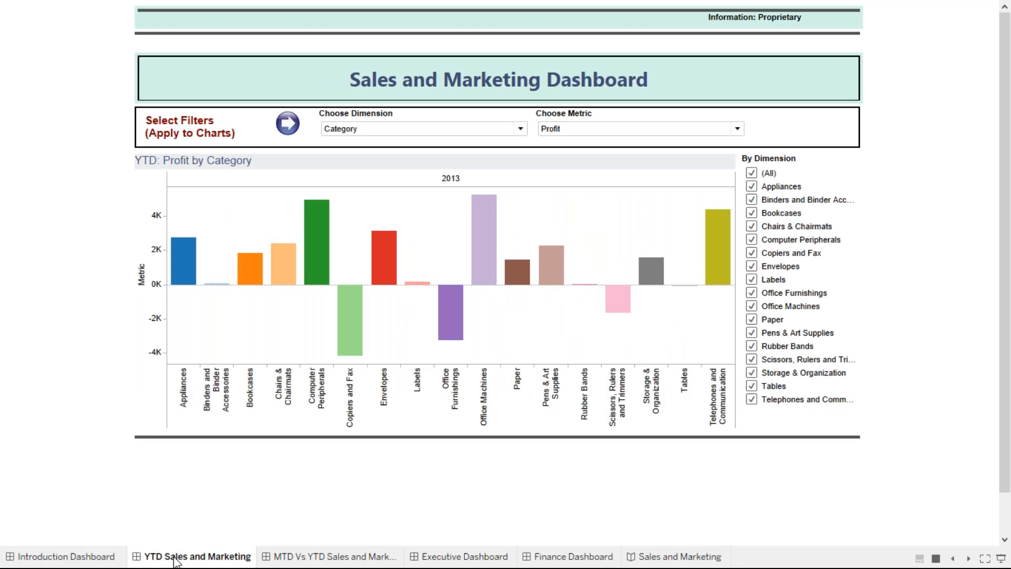
key("Escape")
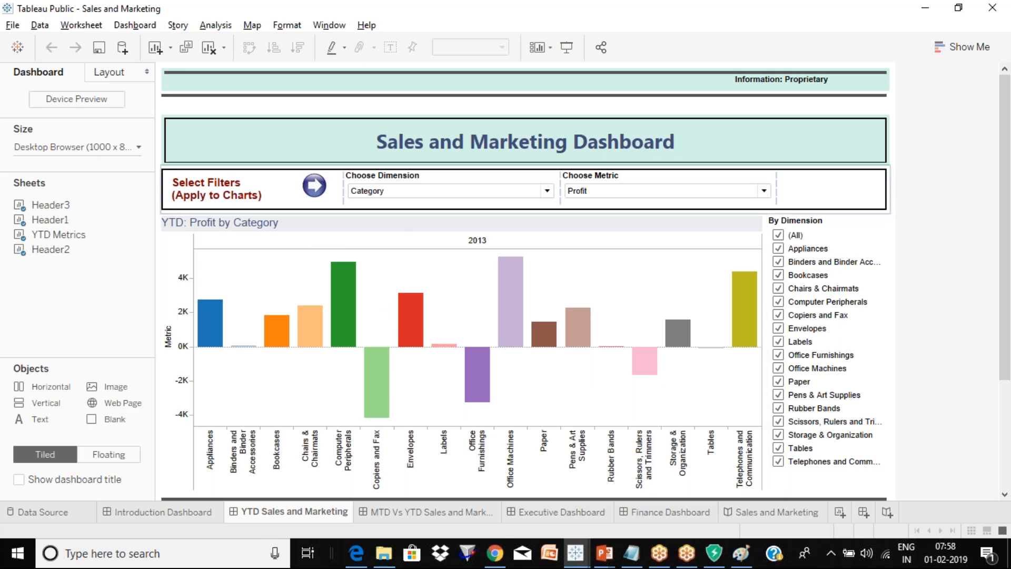
- Unhide all sheets of the YTD Sales and Marketing dashboard and open the YTD Metrics worksheet
right_click(304, 514)
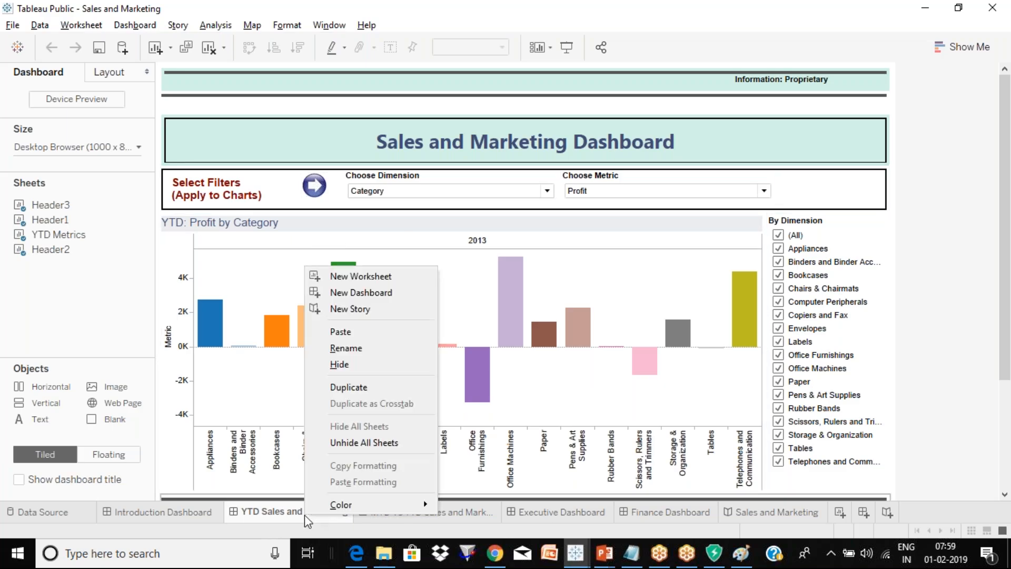
left_click(375, 441)
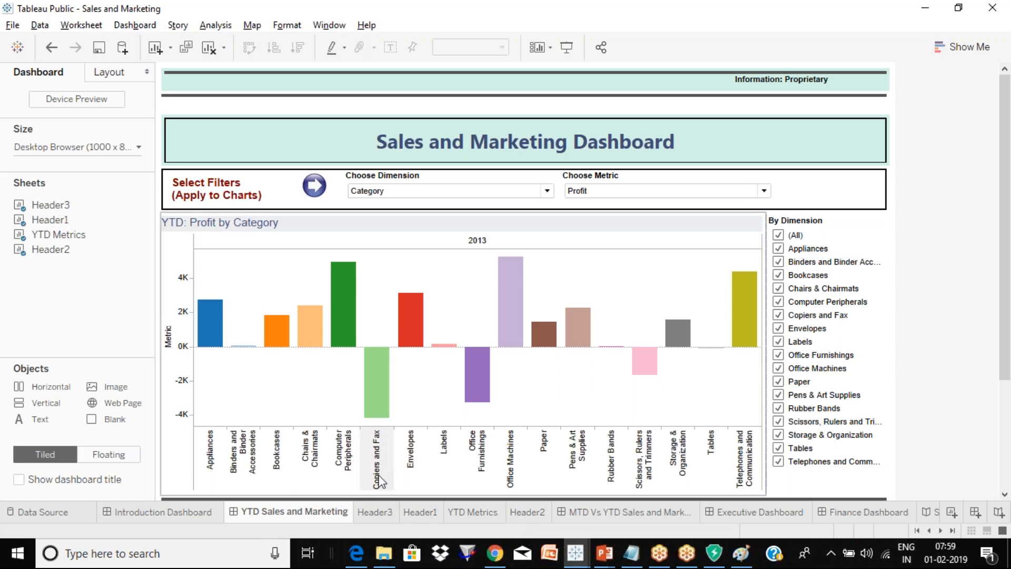
left_click(474, 513)
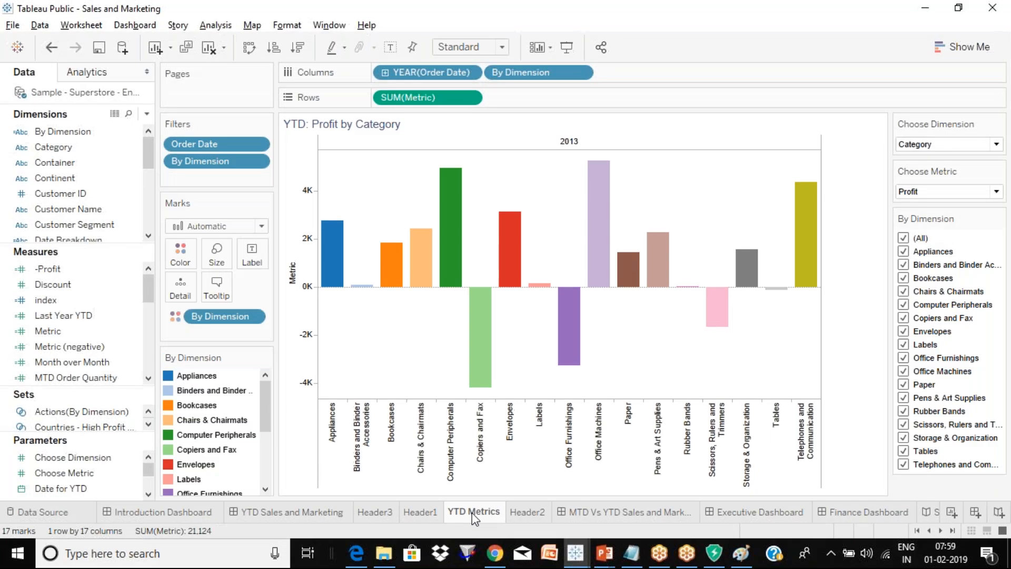
- Add a new worksheet beside YTD Metrics and name it "YTD Metrics" followed by the person's first name
right_click(473, 516)
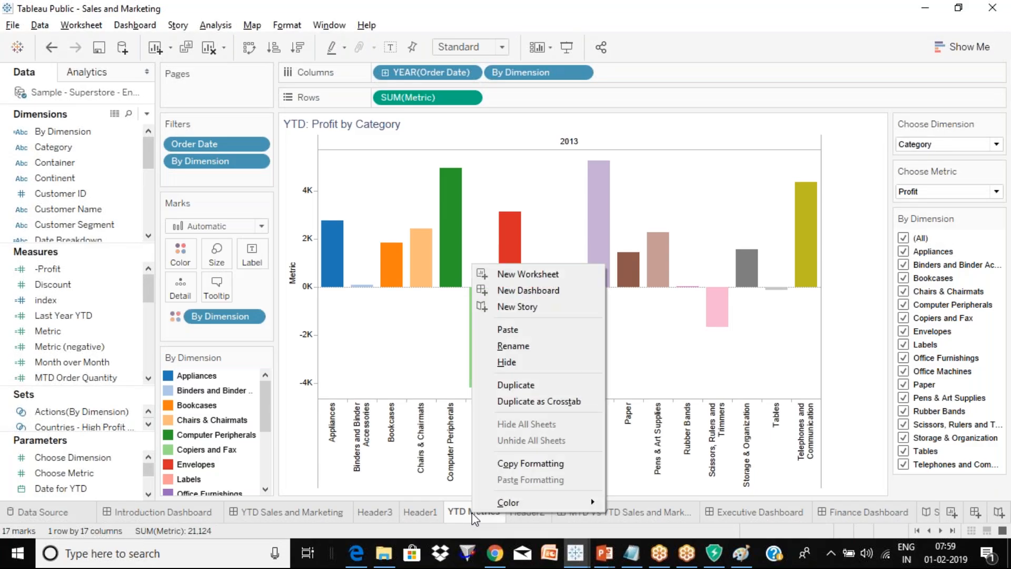
left_click(523, 275)
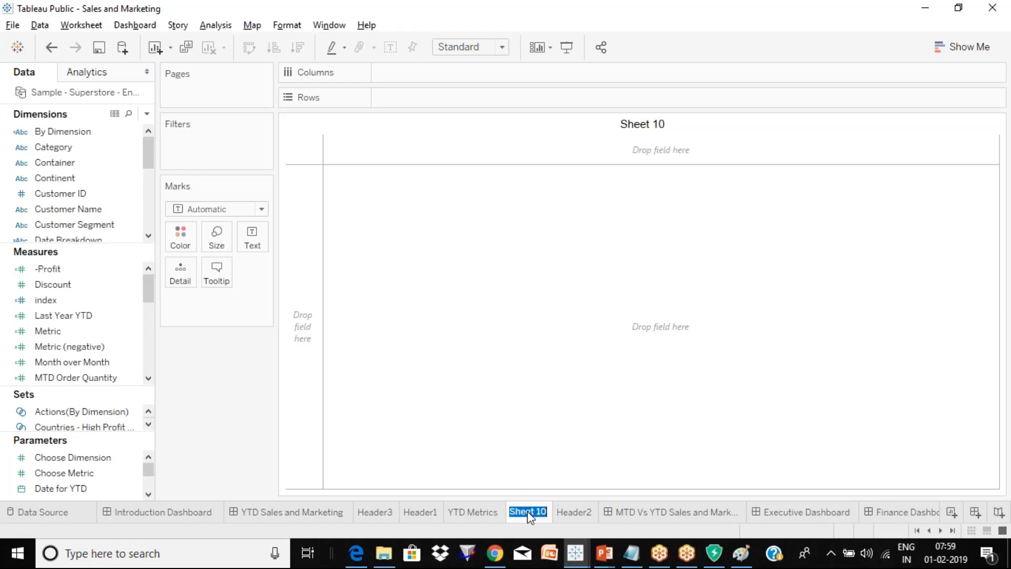
type("YTD Metrics ")
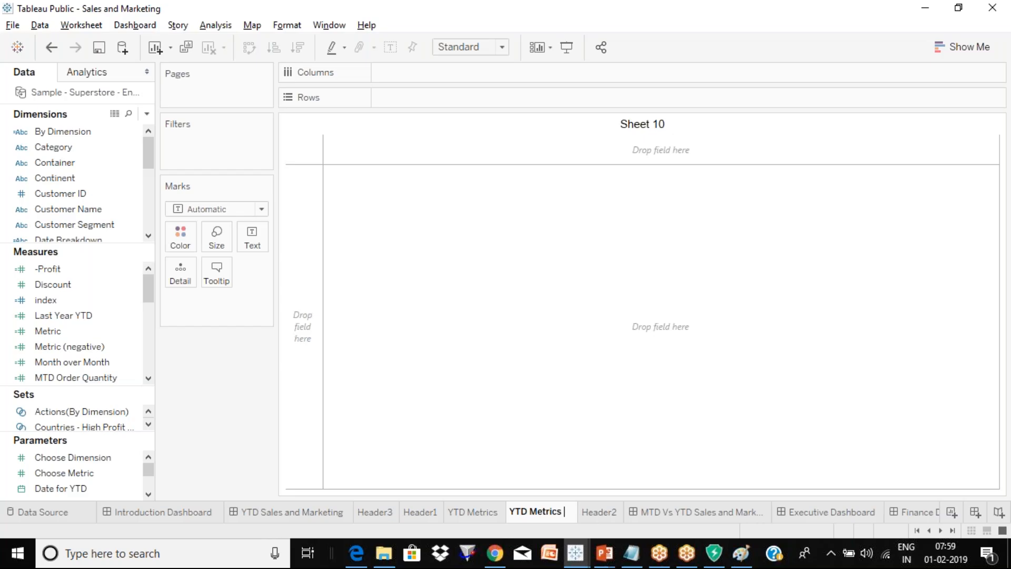
type("Rahul")
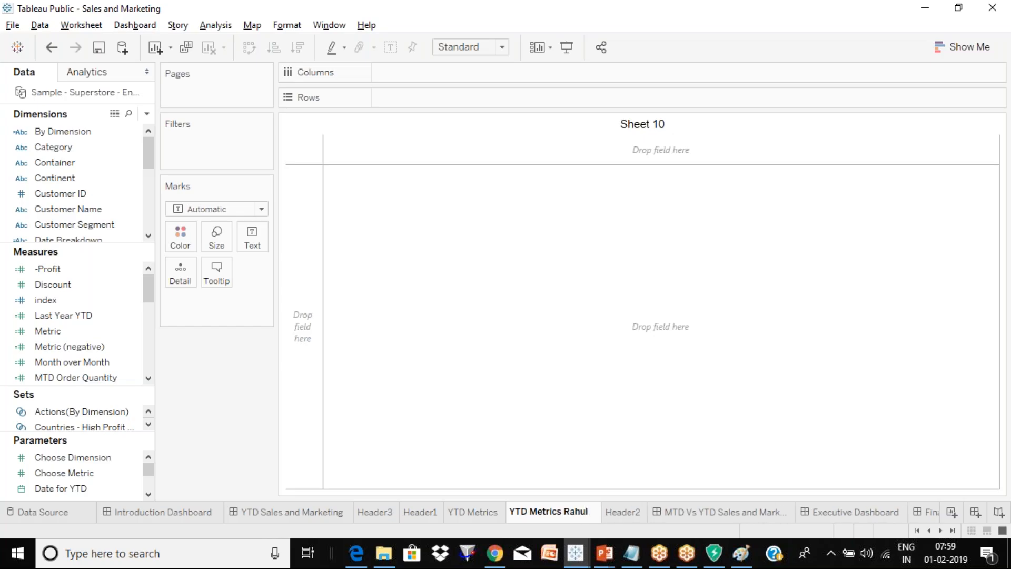
key("Return")
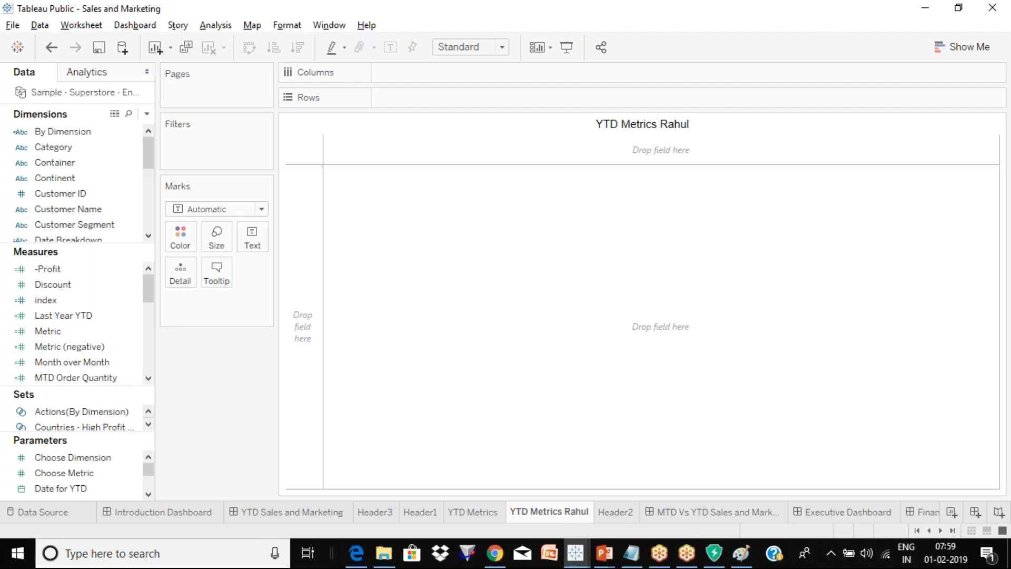
- Compare the YTD Metrics sheet's shelves, filters and marks with the new blank worksheet as the model for rebuilding it
left_click(478, 512)
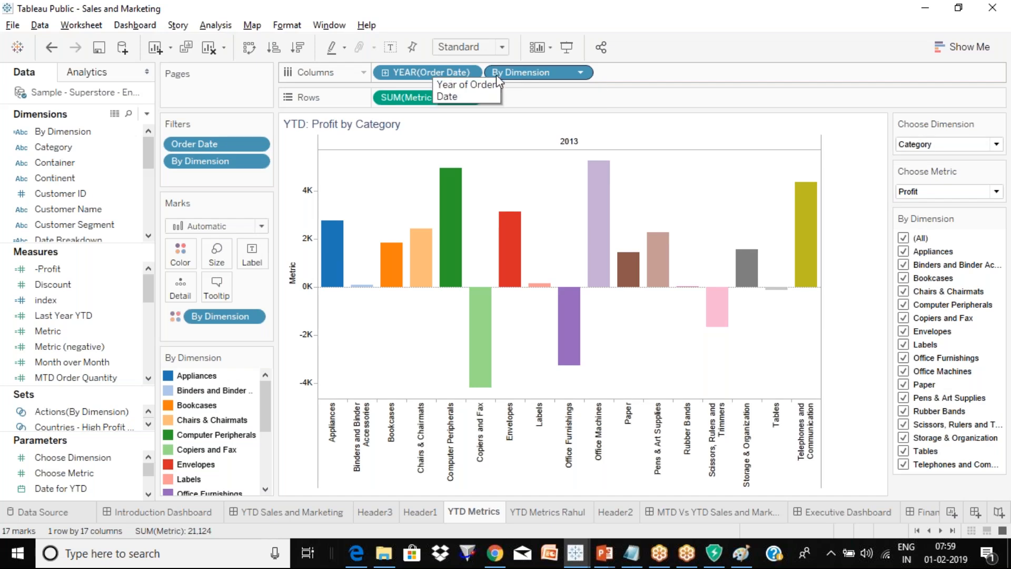
left_click(549, 513)
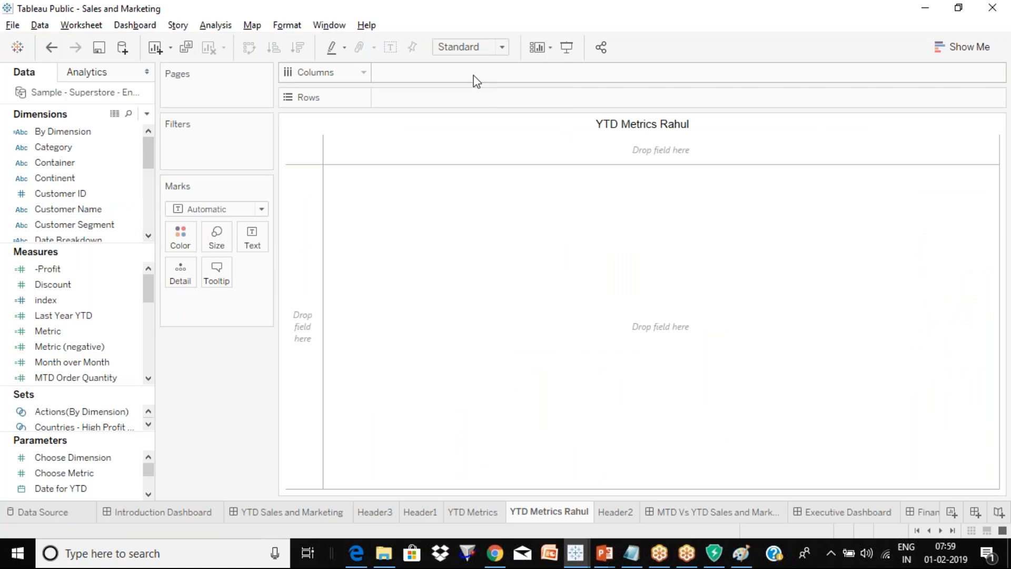
left_click(467, 512)
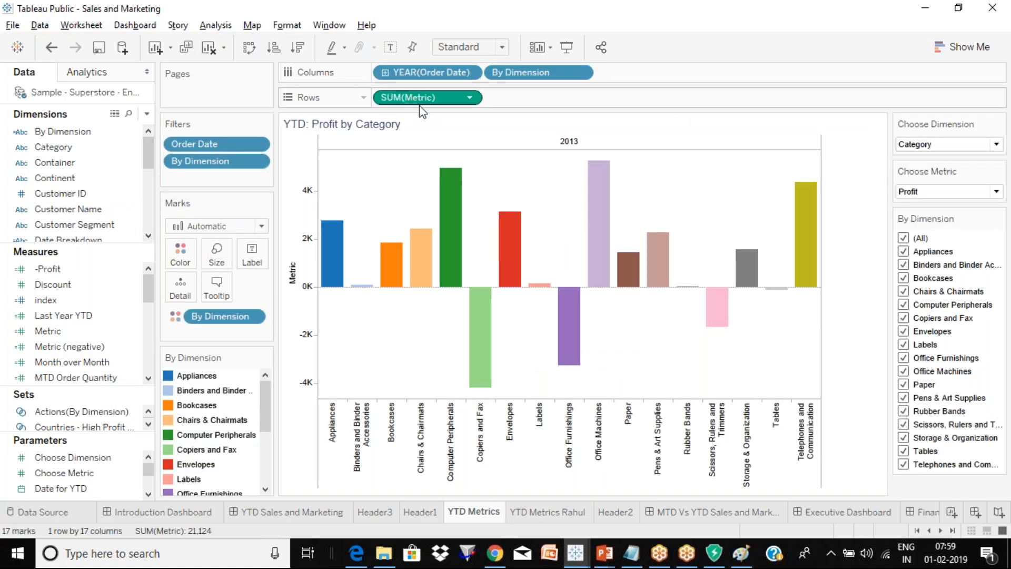
mouse_move(540, 509)
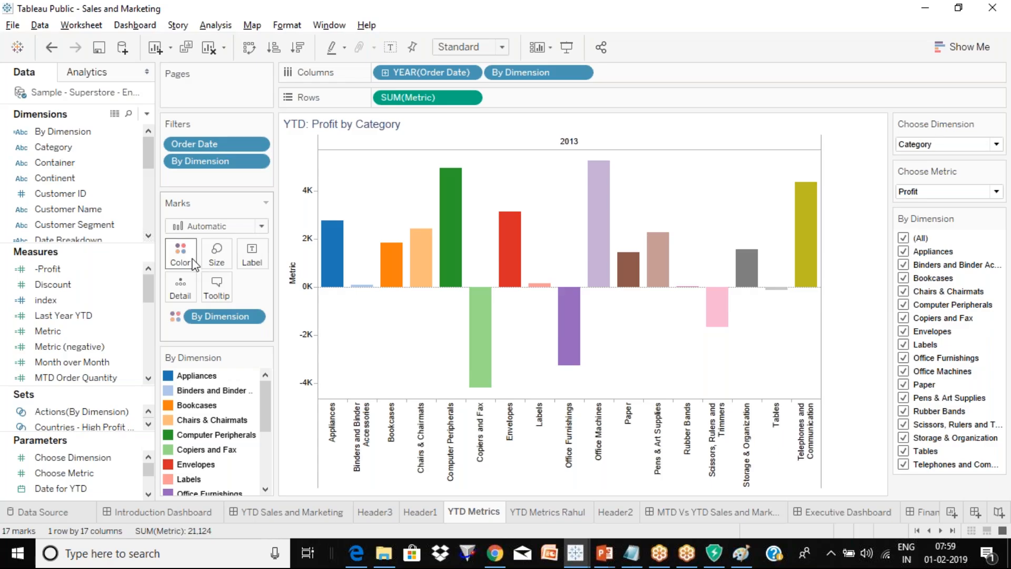
left_click(562, 515)
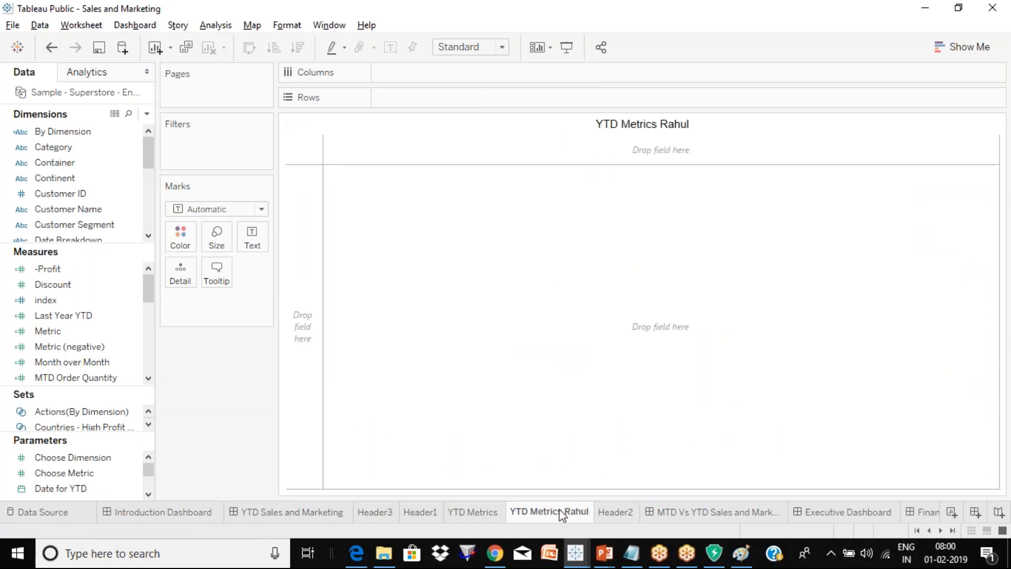
left_click(463, 513)
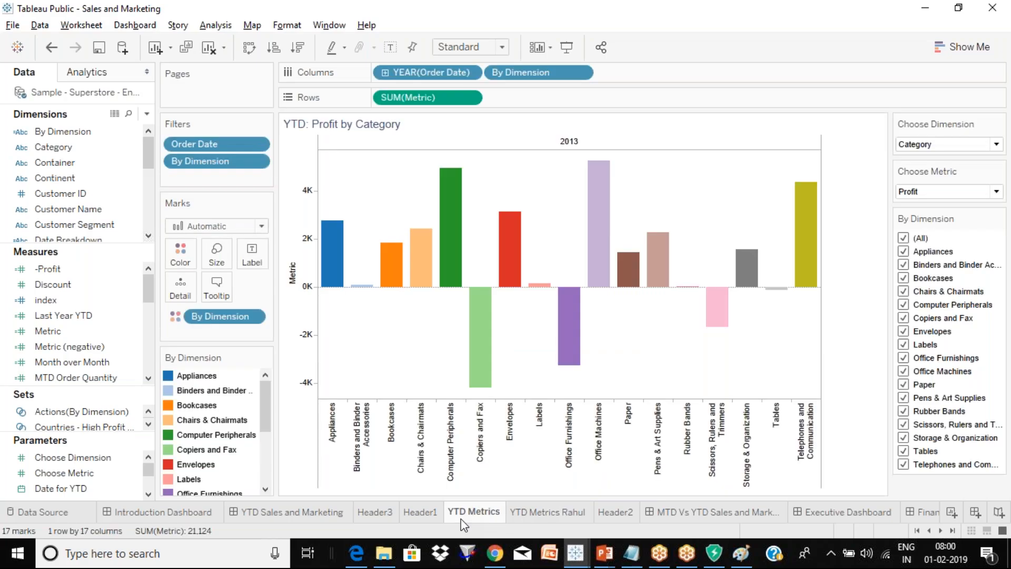
left_click(567, 517)
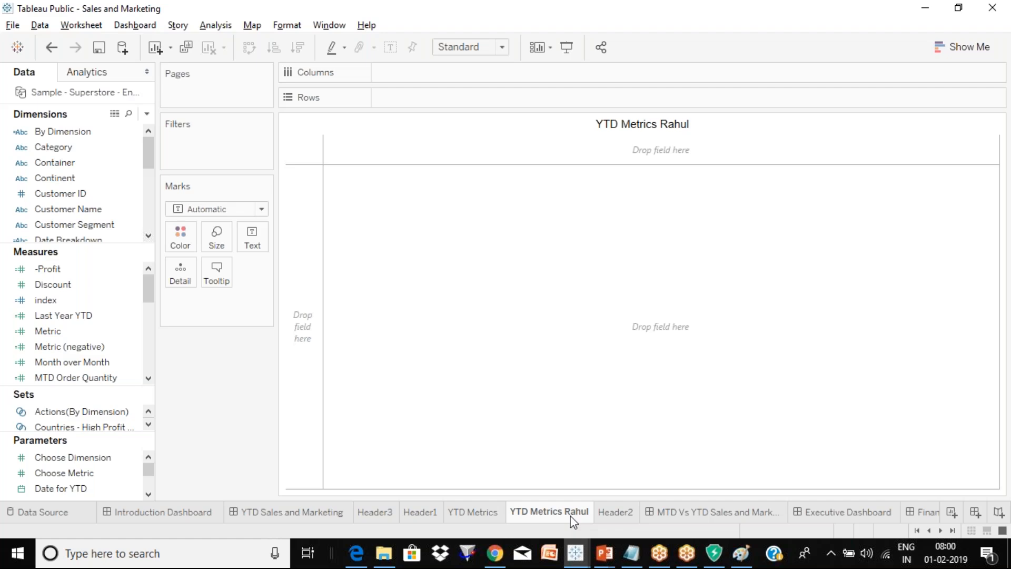
- View the YTD Sales and Marketing, MTD Vs YTD and Executive dashboards in turn
left_click(291, 513)
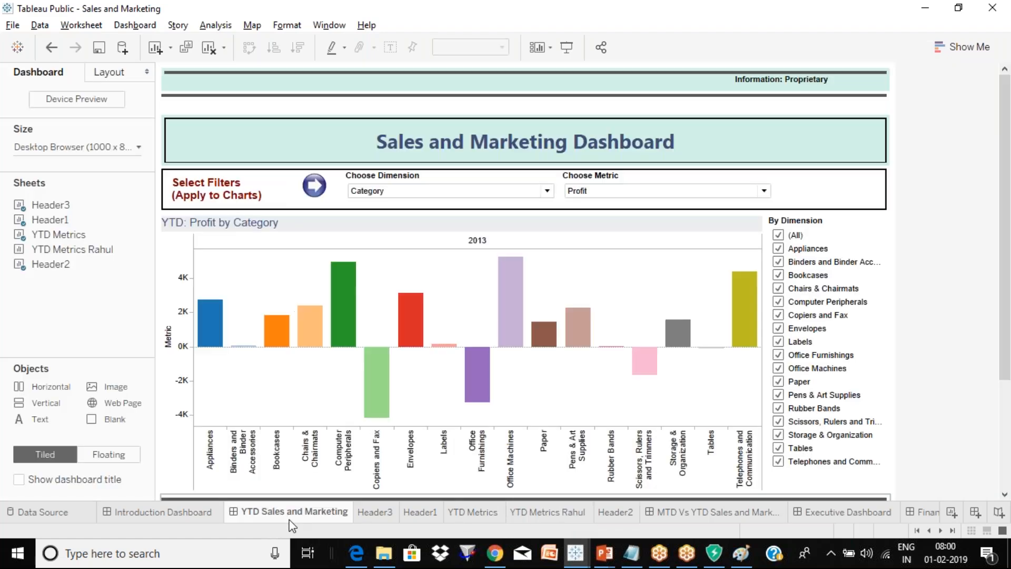
left_click(761, 510)
left_click(827, 515)
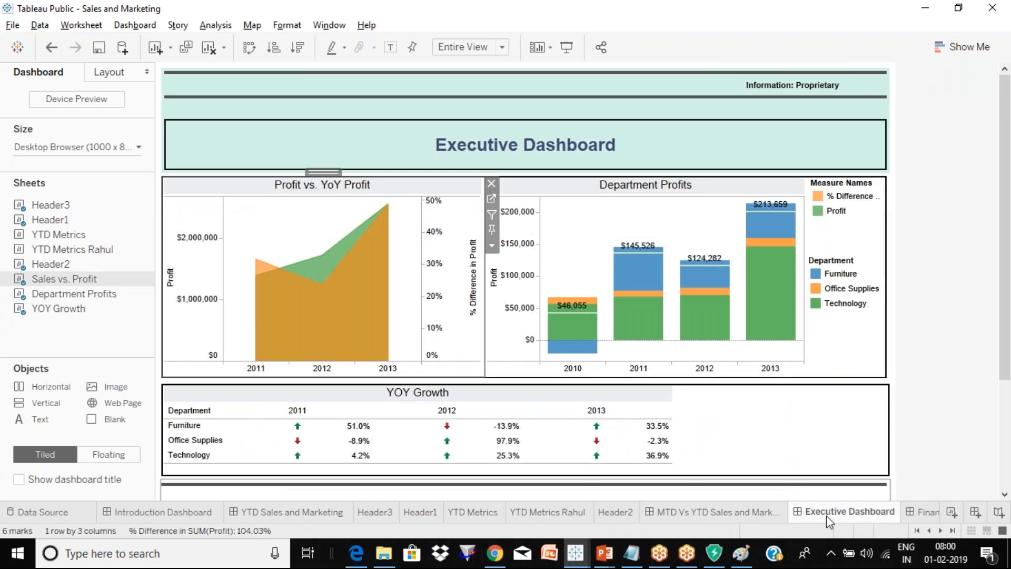